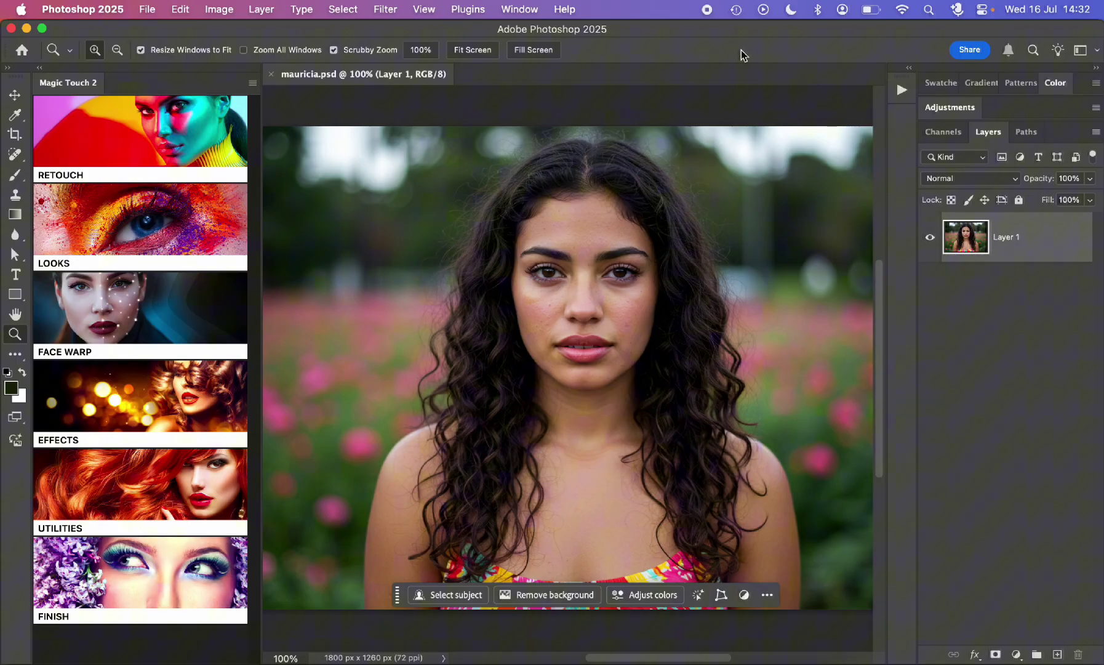
# - Look over the Magic Touch 2 module tiles, from Retouch down to Finish
pyautogui.moveTo(111, 130)
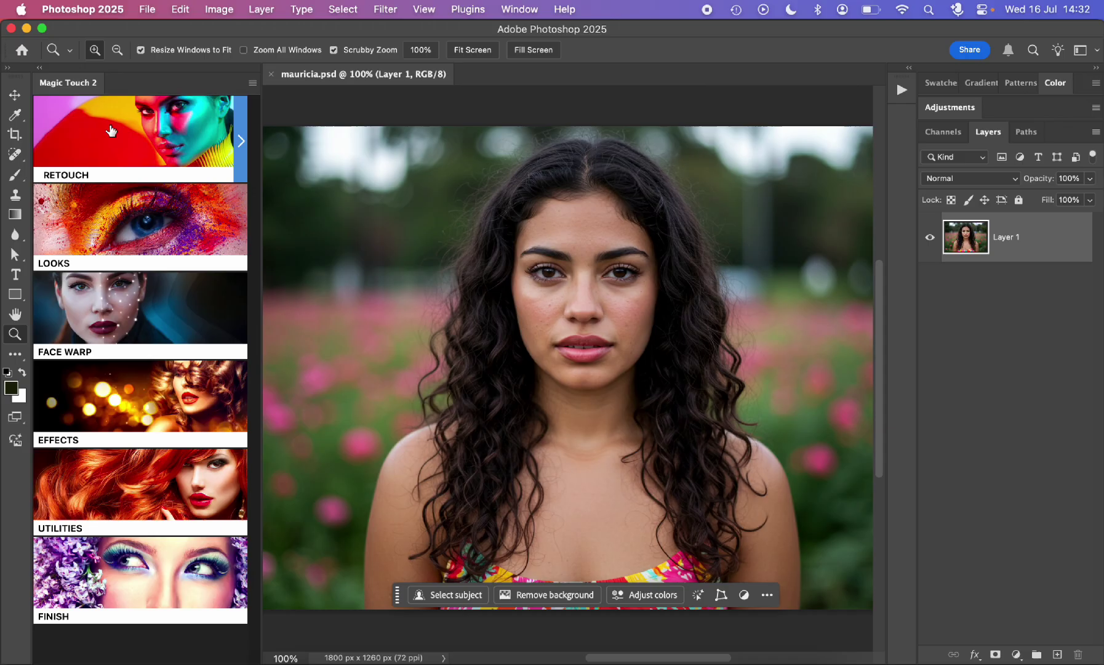
pyautogui.moveTo(105, 230)
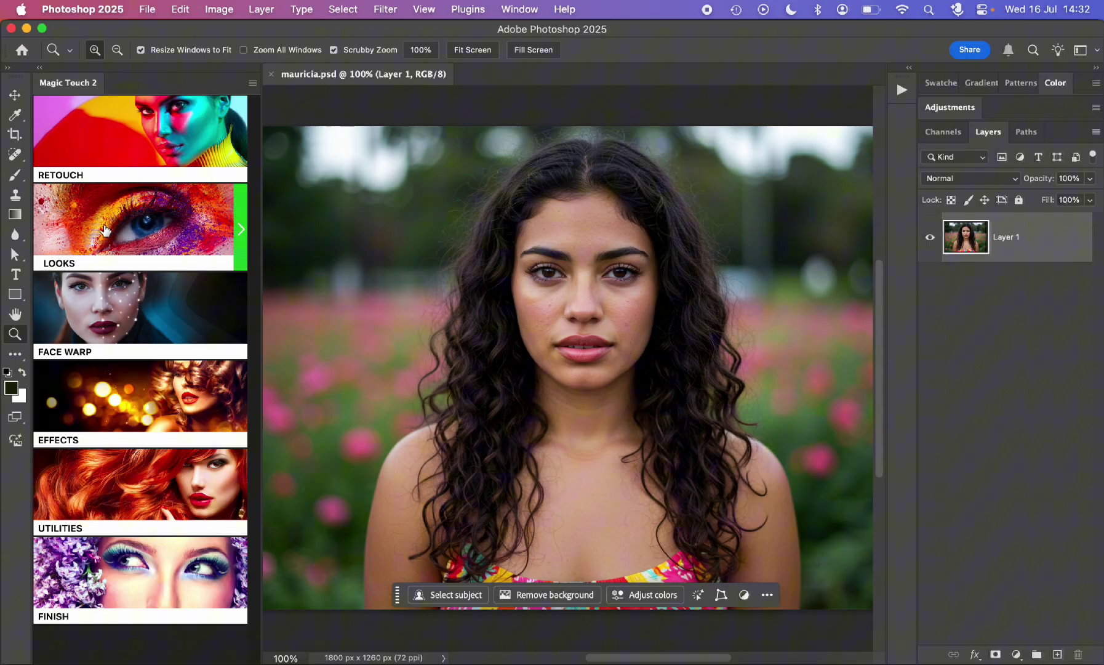
pyautogui.moveTo(111, 310)
pyautogui.moveTo(110, 392)
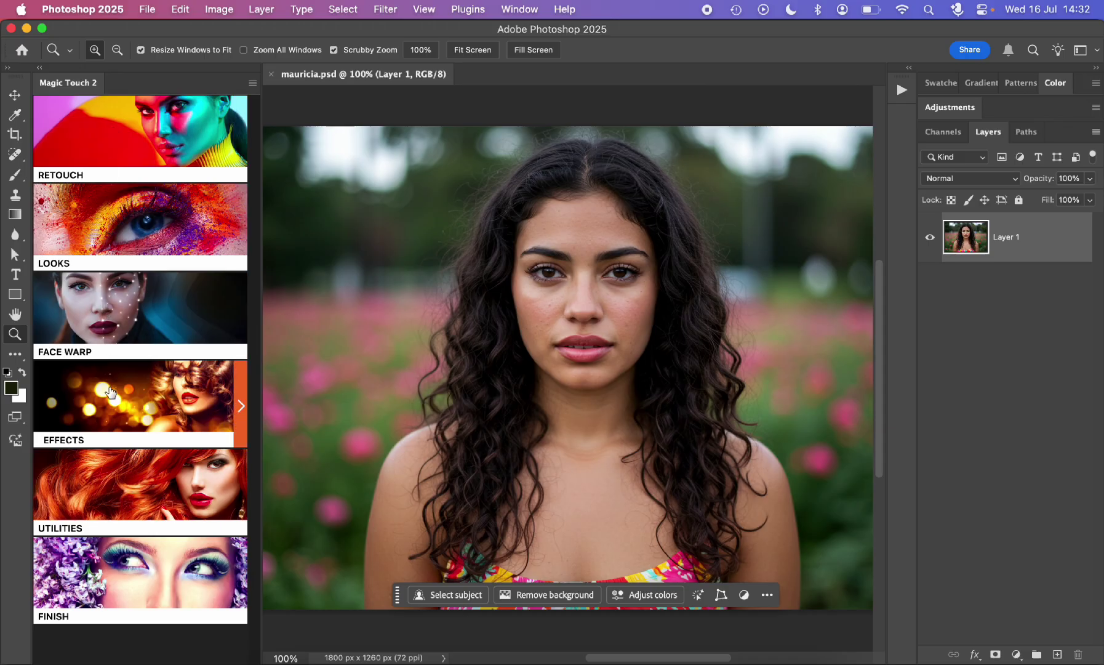
pyautogui.moveTo(99, 585)
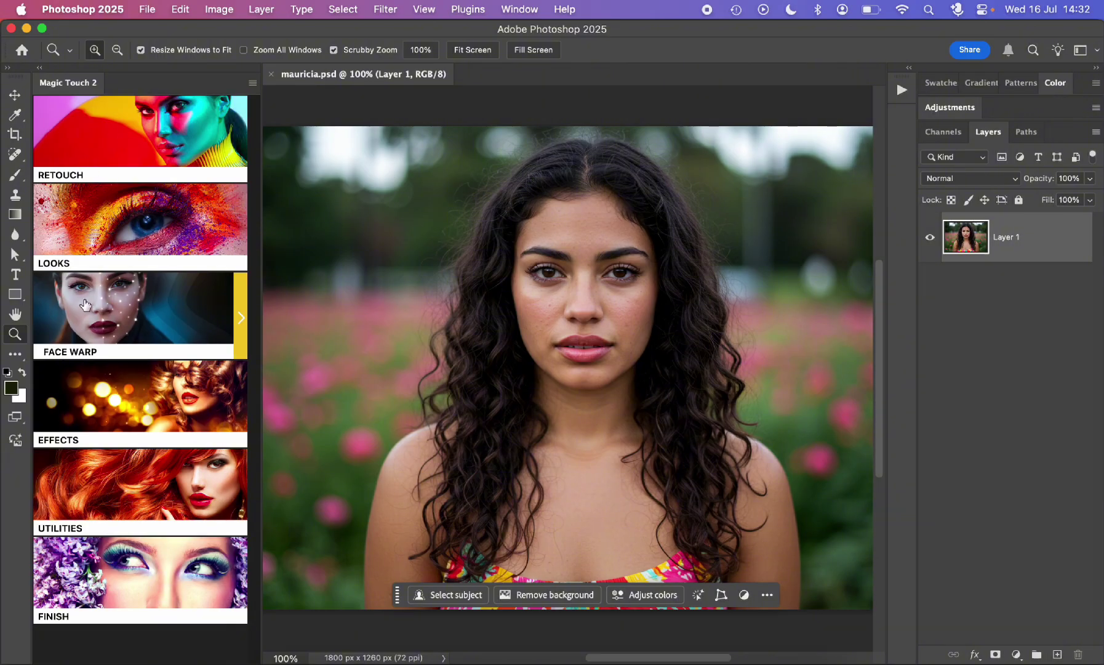
pyautogui.moveTo(94, 428)
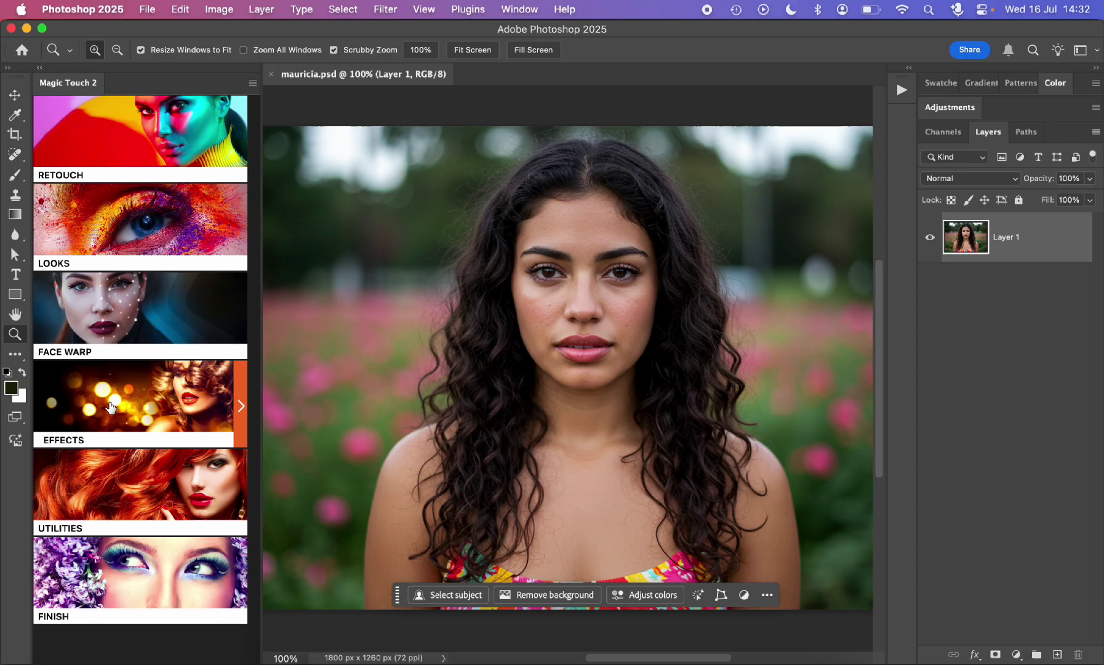
# - Open the Retouch module and browse its Skin tools, collapsing and re-expanding the section
pyautogui.moveTo(148, 177)
pyautogui.click(133, 137)
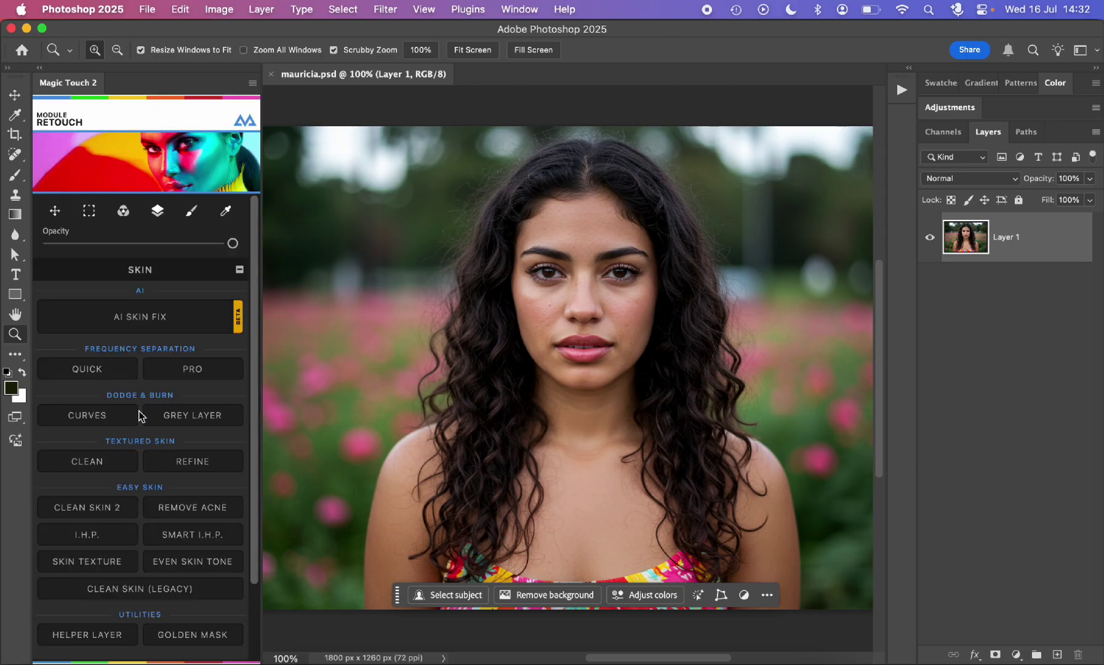
pyautogui.scroll(-3, 140, 415)
pyautogui.scroll(3, 140, 415)
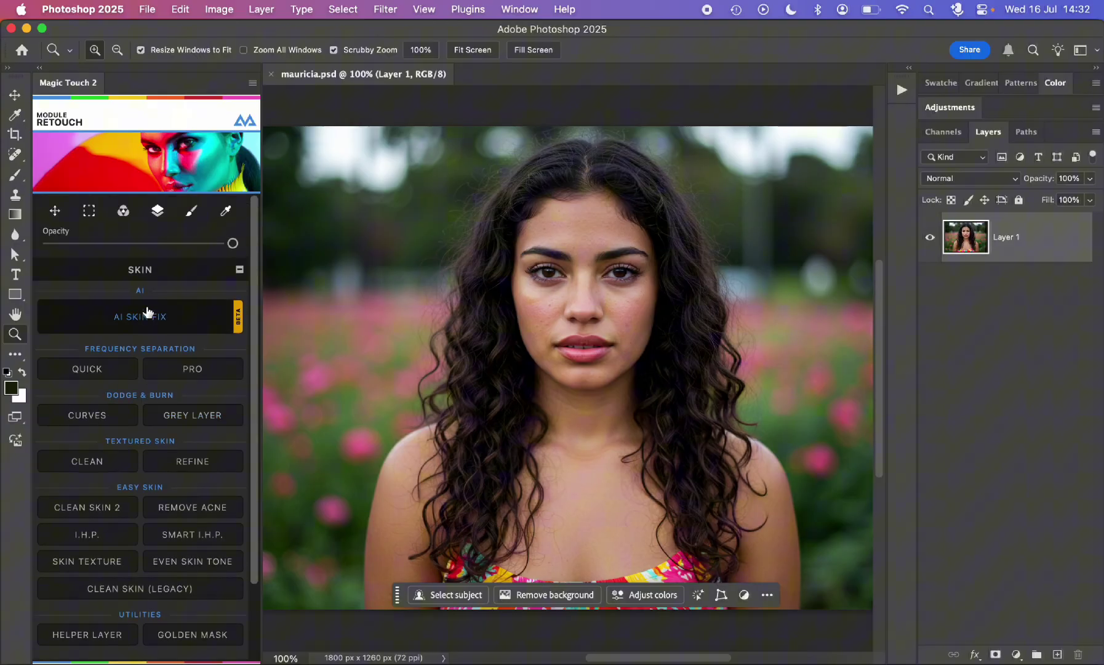
pyautogui.click(158, 277)
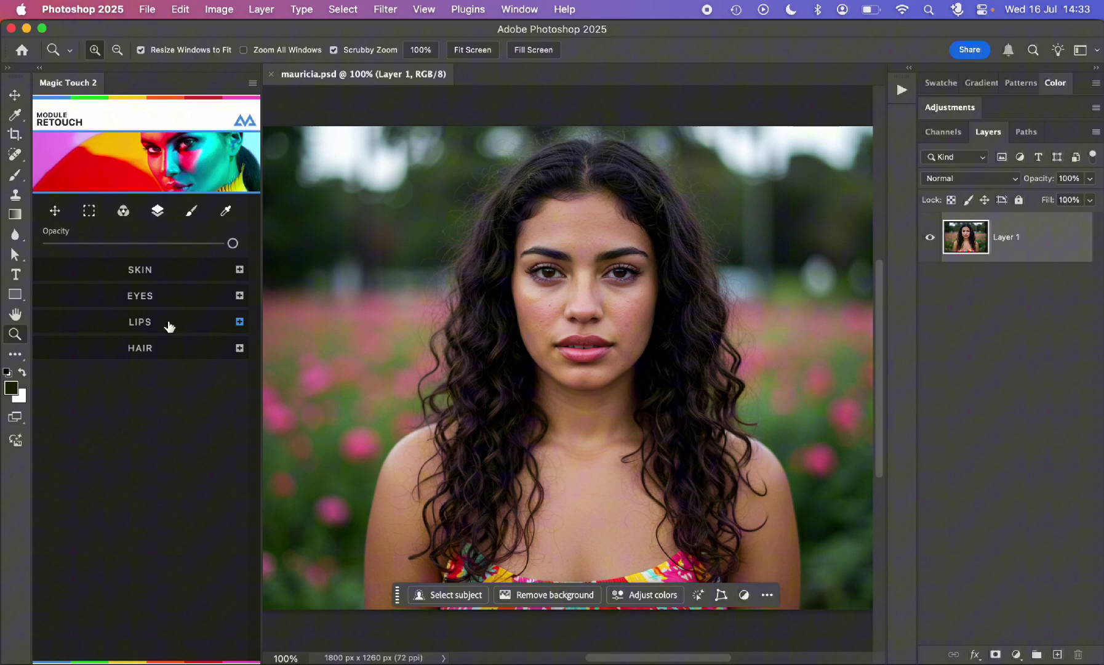
pyautogui.click(168, 274)
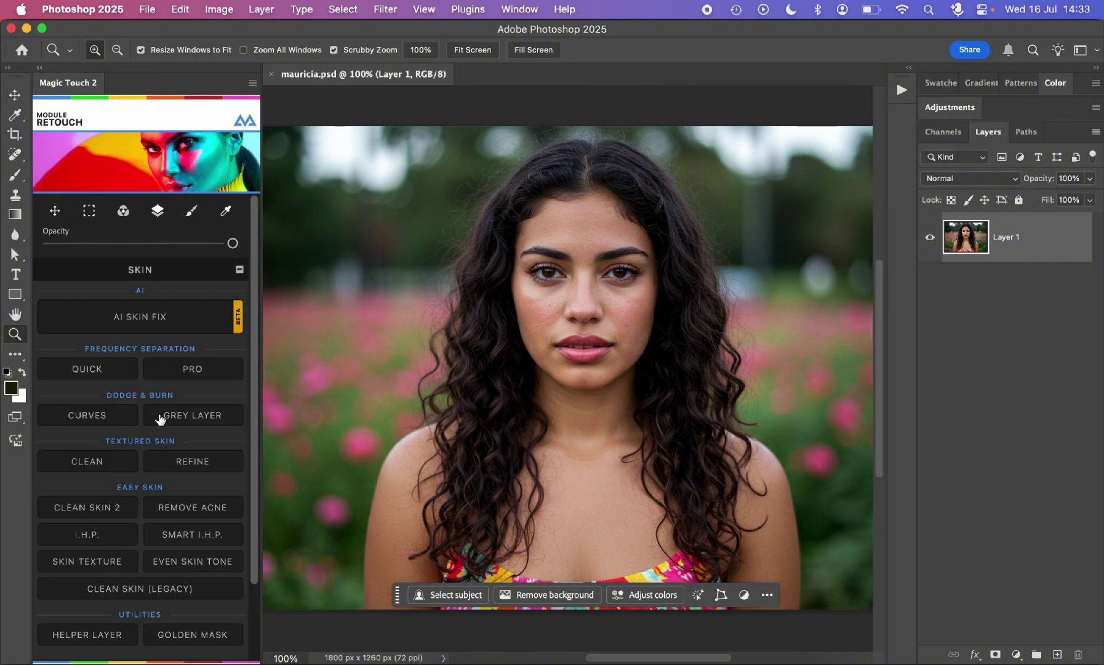
pyautogui.scroll(-3, 162, 443)
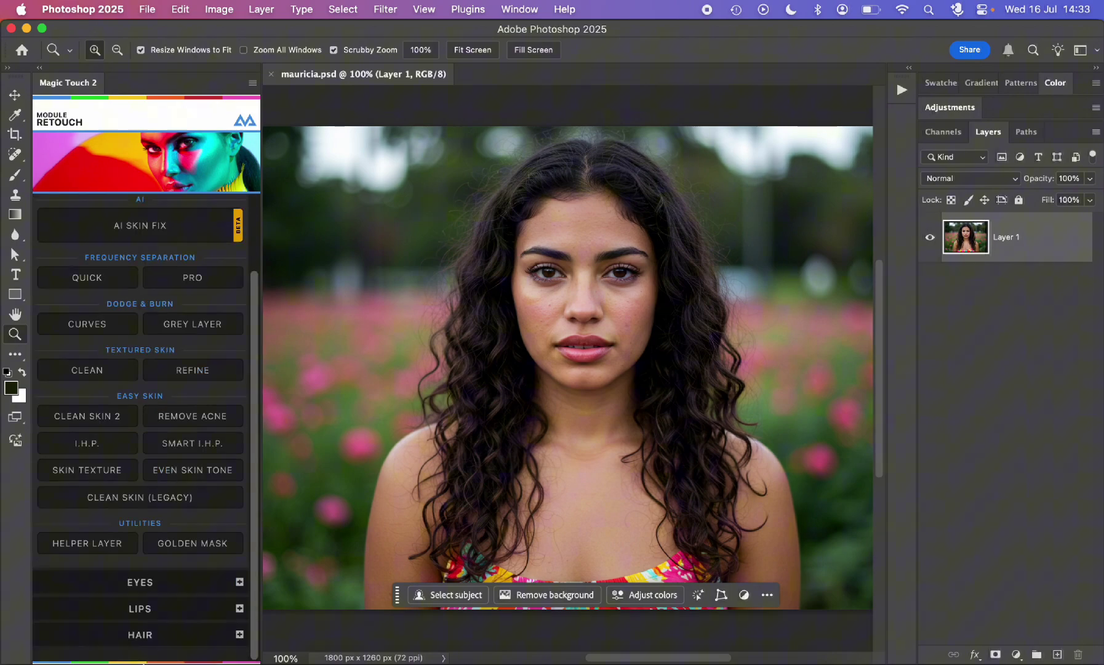
# - Expand the Eyes, Lips and Hair sections, then collapse Skin and Hair
pyautogui.click(165, 584)
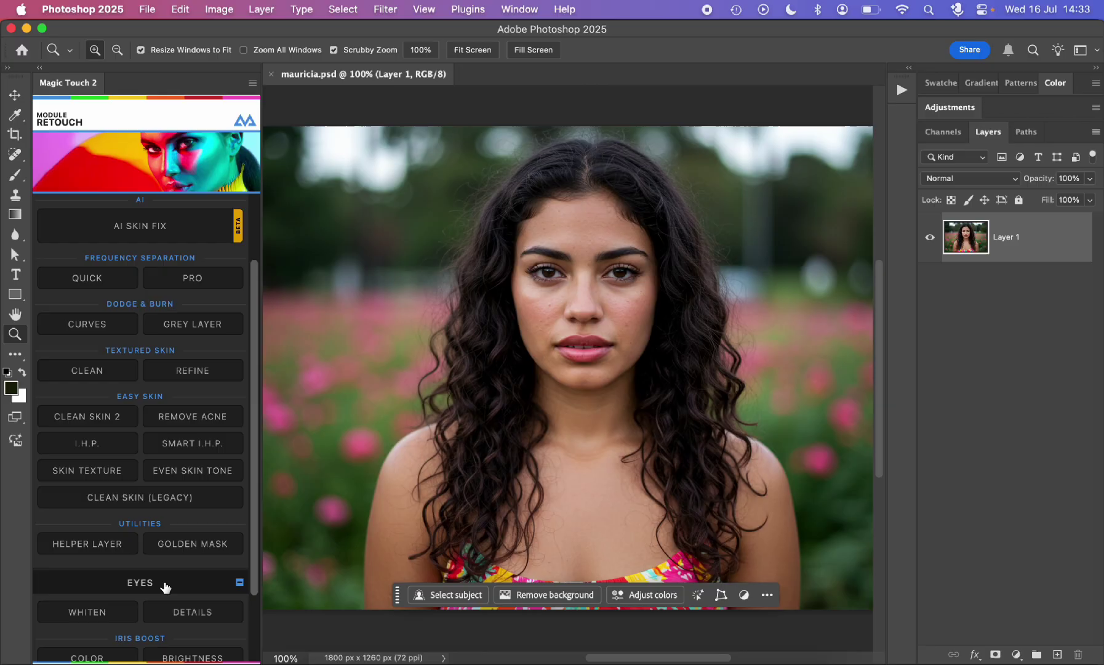
pyautogui.scroll(-3, 165, 609)
pyautogui.click(165, 615)
pyautogui.scroll(-3, 165, 616)
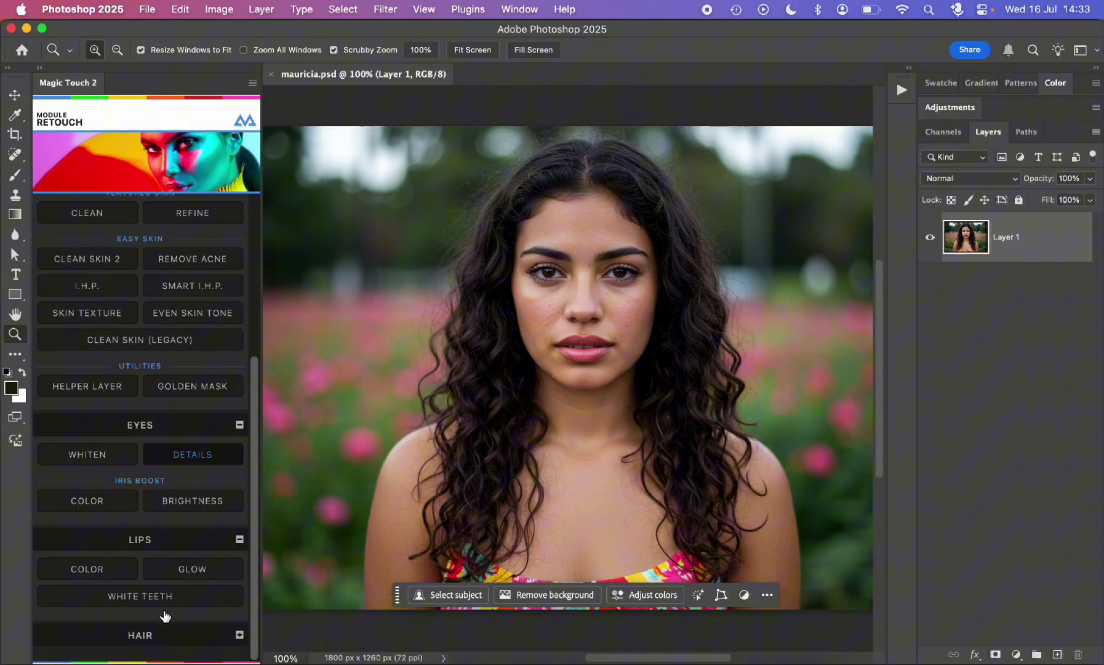
pyautogui.click(160, 634)
pyautogui.scroll(-3, 158, 634)
pyautogui.scroll(10, 159, 634)
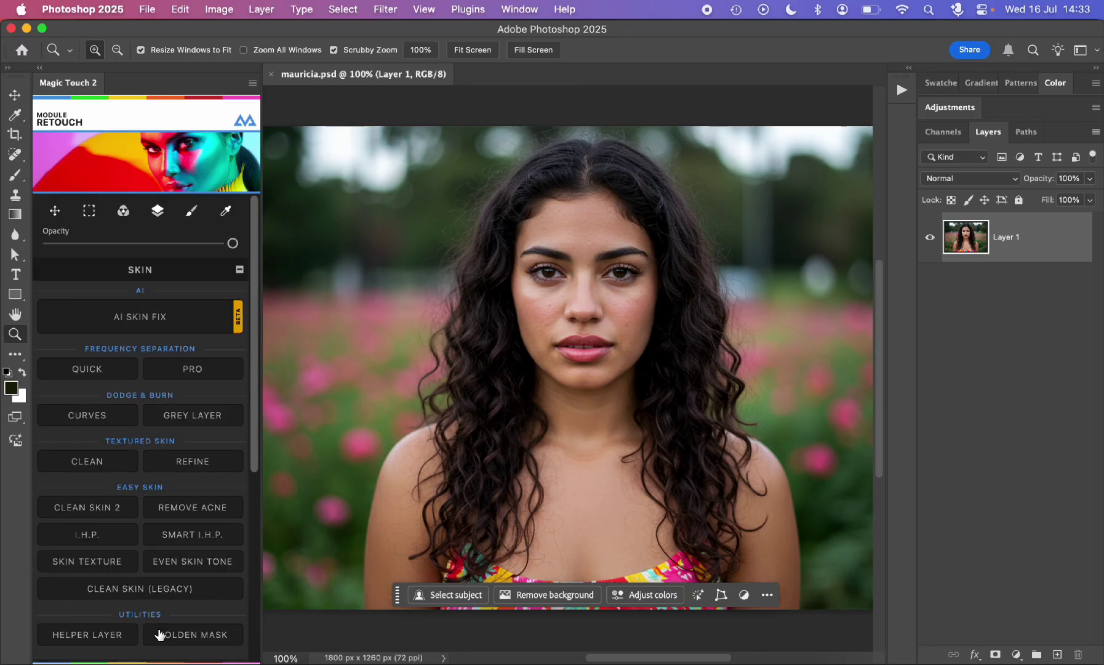
pyautogui.click(162, 271)
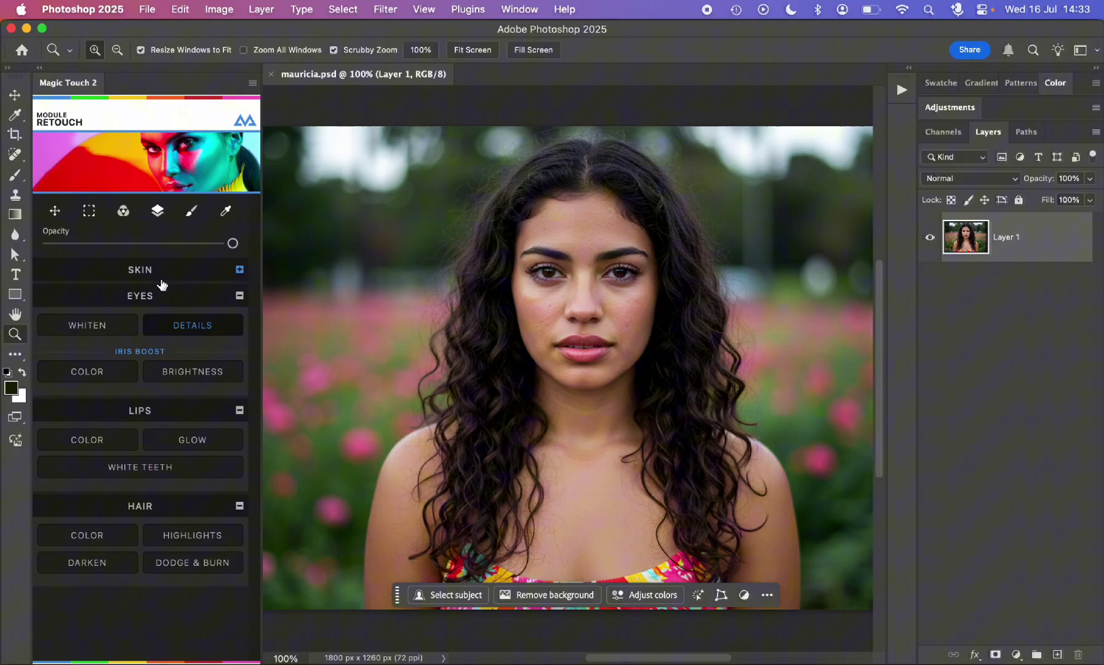
pyautogui.click(156, 505)
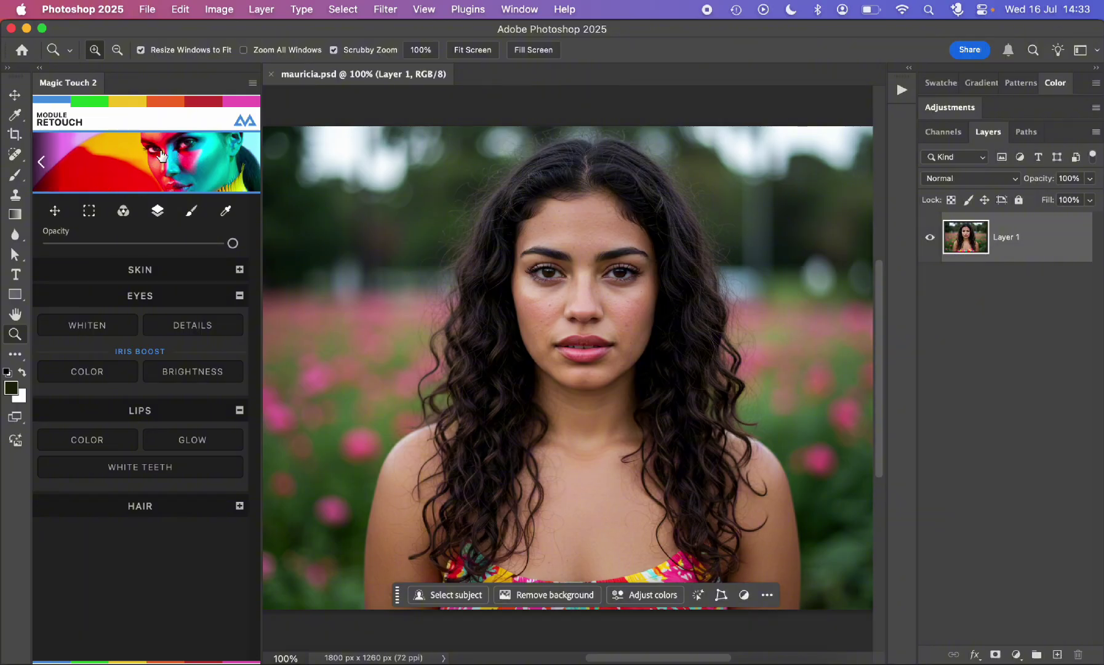
# - Open the Looks module, then preview Utilities, Effects, Face Warp and Retouch from the module bar
pyautogui.click(179, 168)
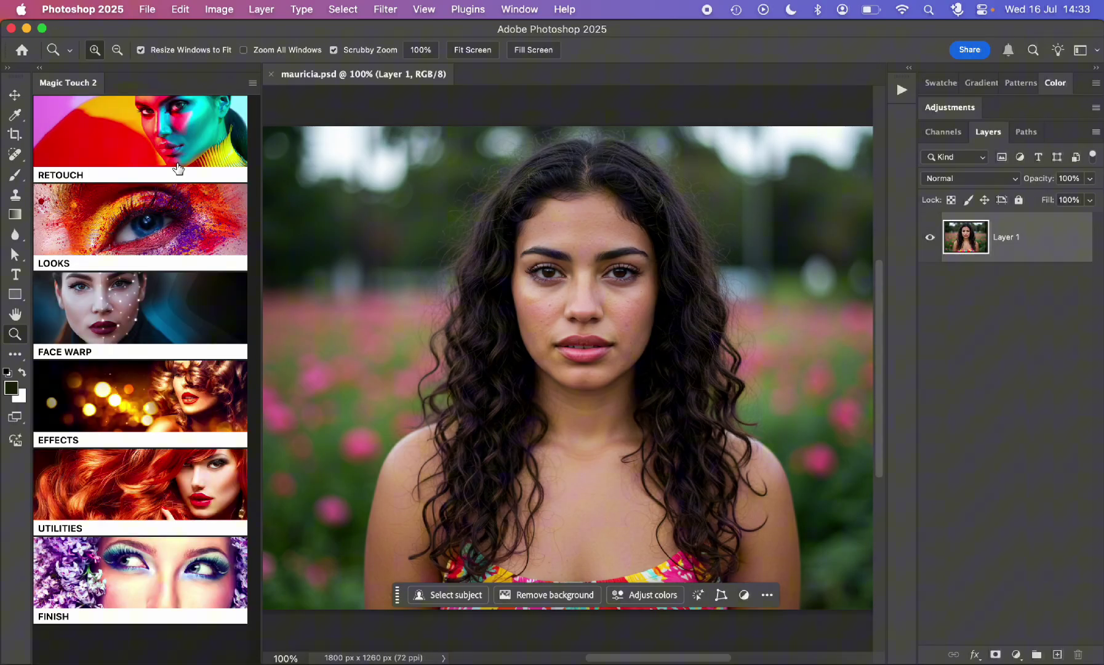
pyautogui.click(139, 223)
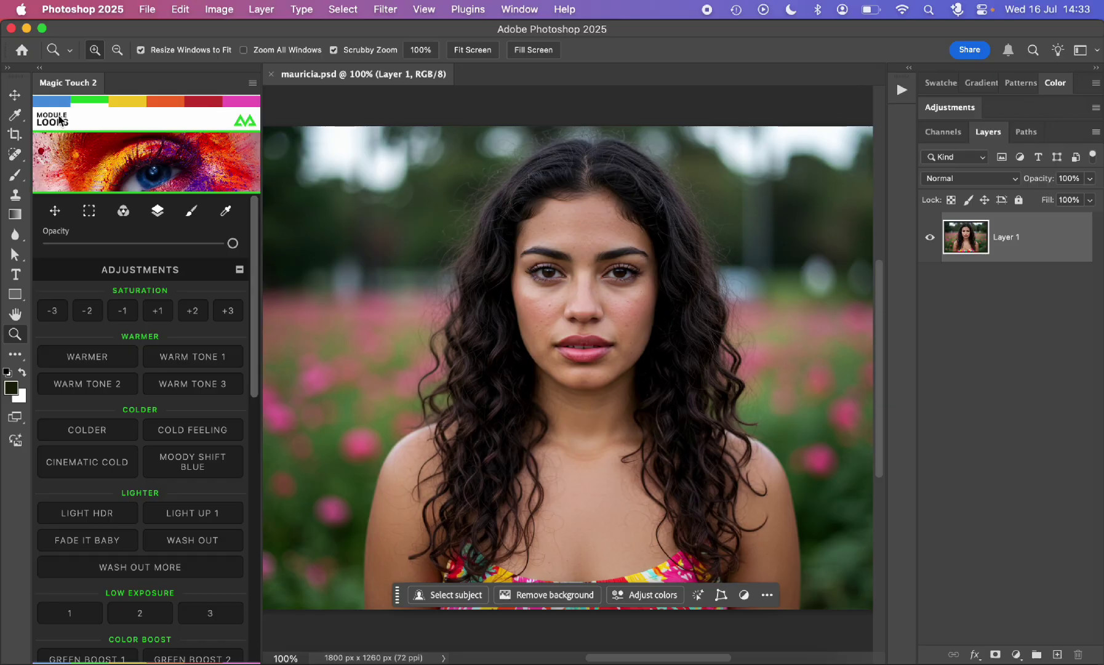
pyautogui.click(202, 103)
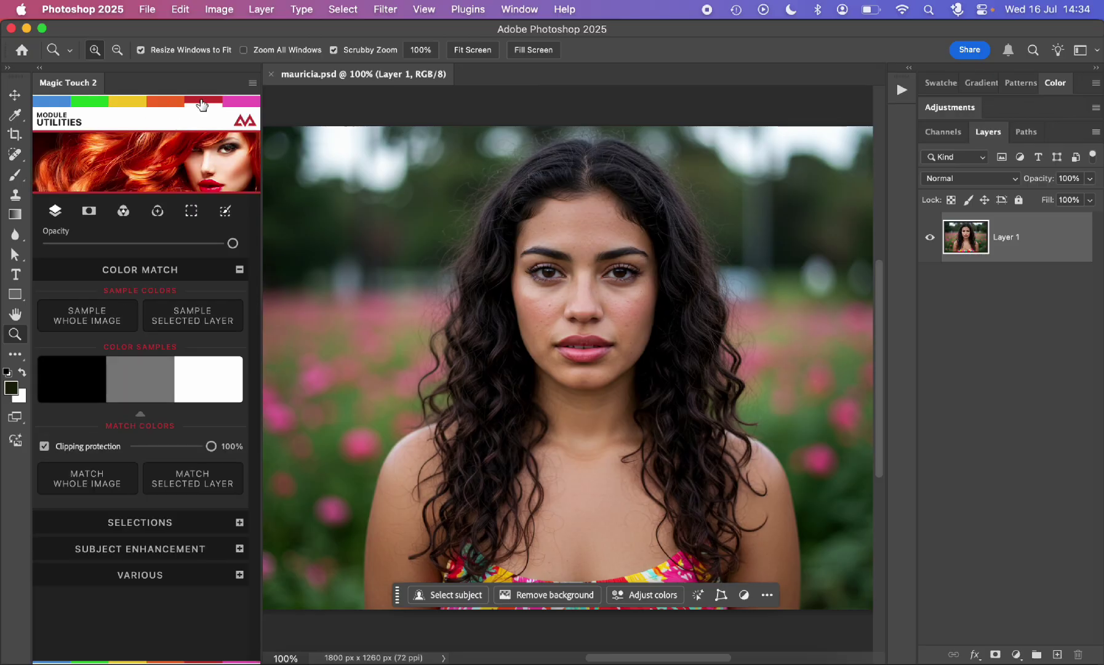
pyautogui.click(166, 102)
pyautogui.click(129, 102)
pyautogui.click(95, 102)
pyautogui.click(61, 103)
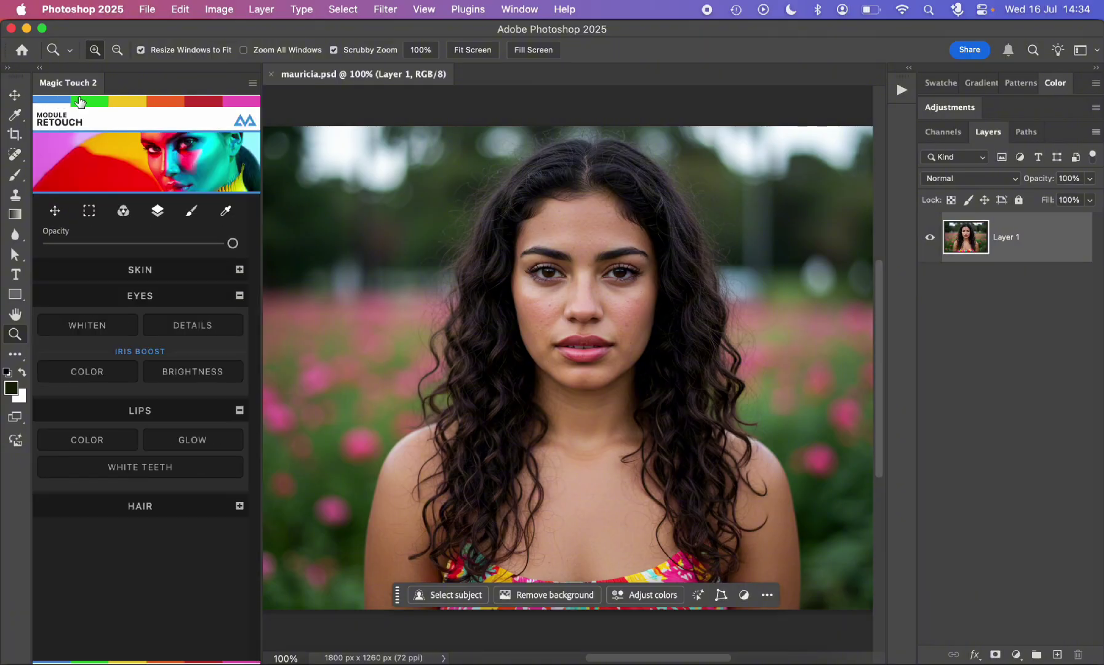
pyautogui.click(89, 102)
# - Visit Face Warp, then Utilities from the module list, ending on Retouch
pyautogui.click(128, 102)
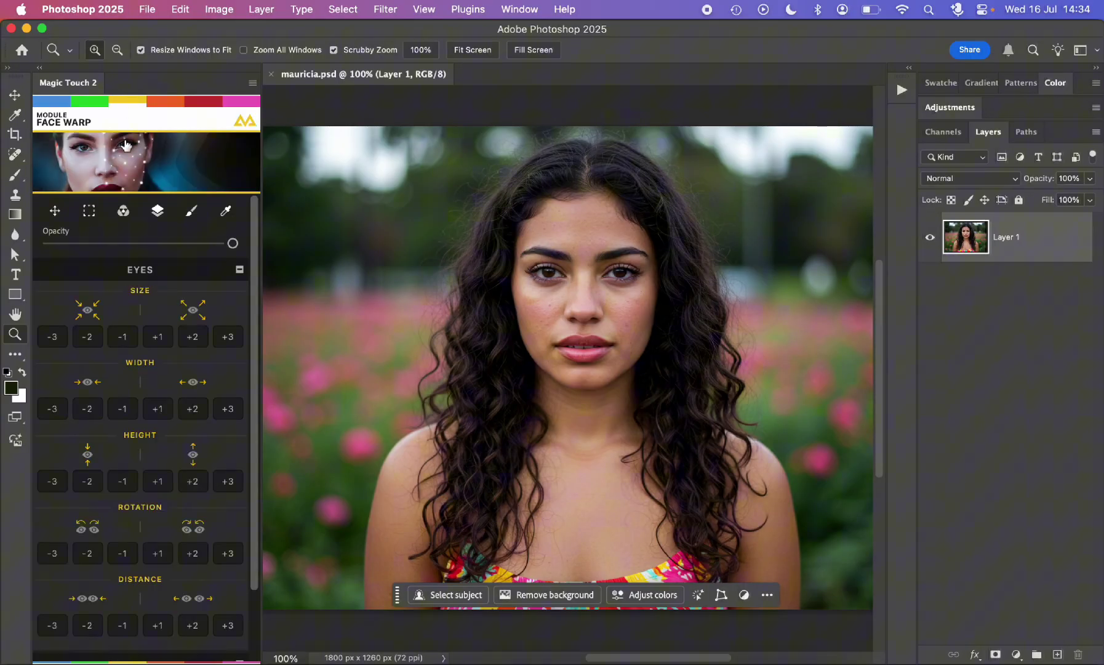
pyautogui.click(122, 162)
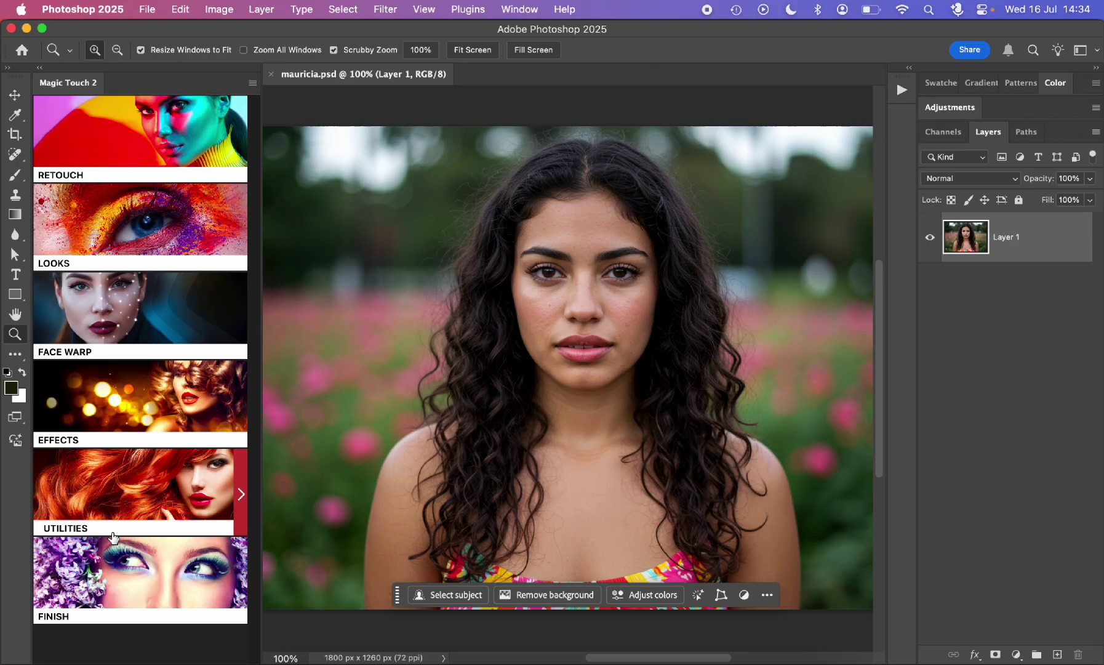
pyautogui.click(128, 477)
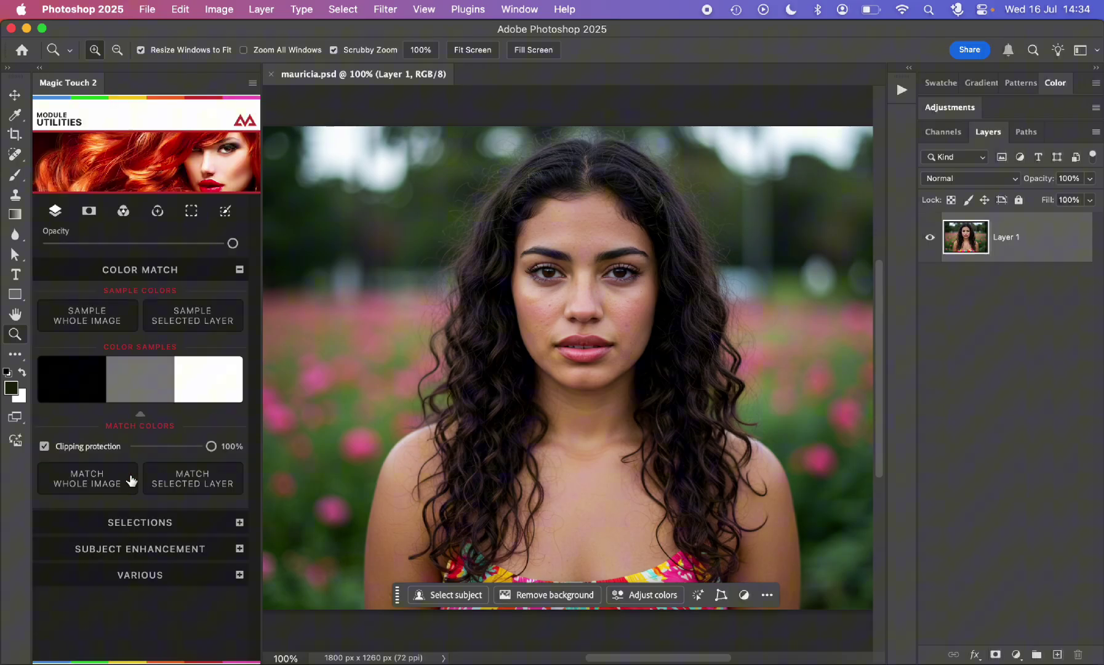
pyautogui.click(52, 102)
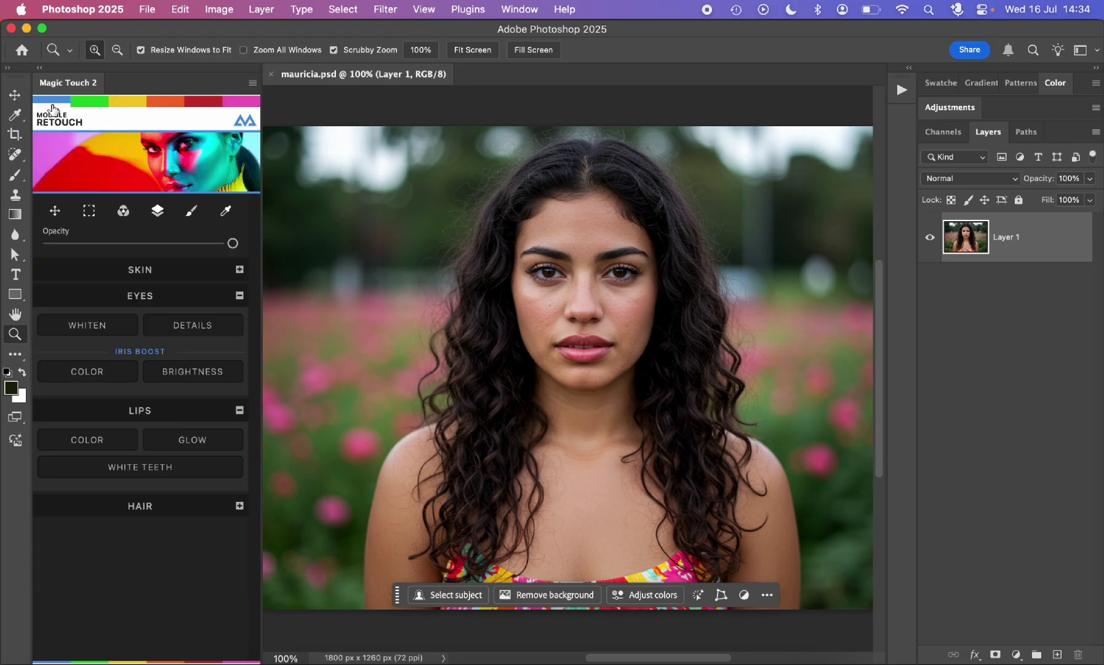
# - Zoom the face to 200% and expand the Retouch module's Skin tools
pyautogui.click(576, 351)
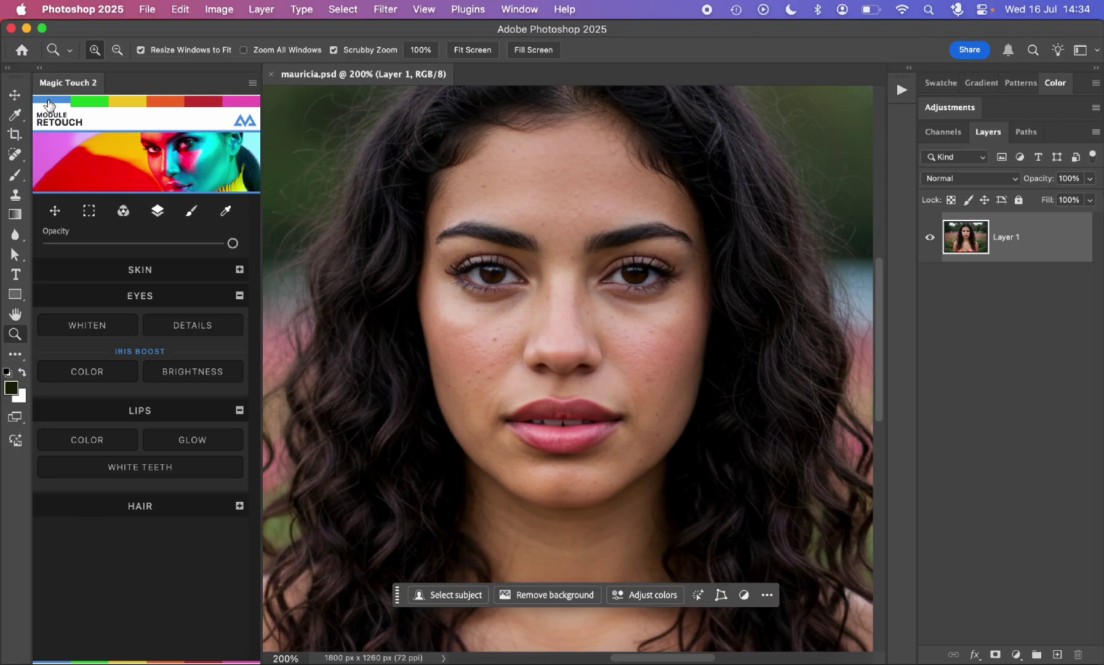
pyautogui.click(117, 269)
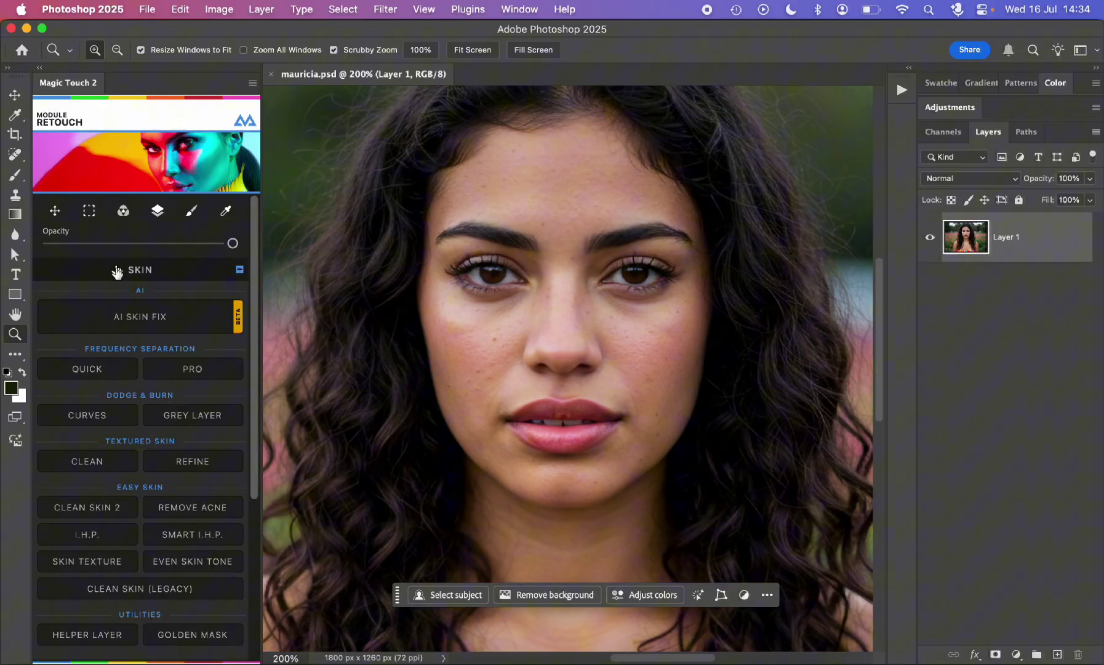
pyautogui.scroll(-2, 120, 343)
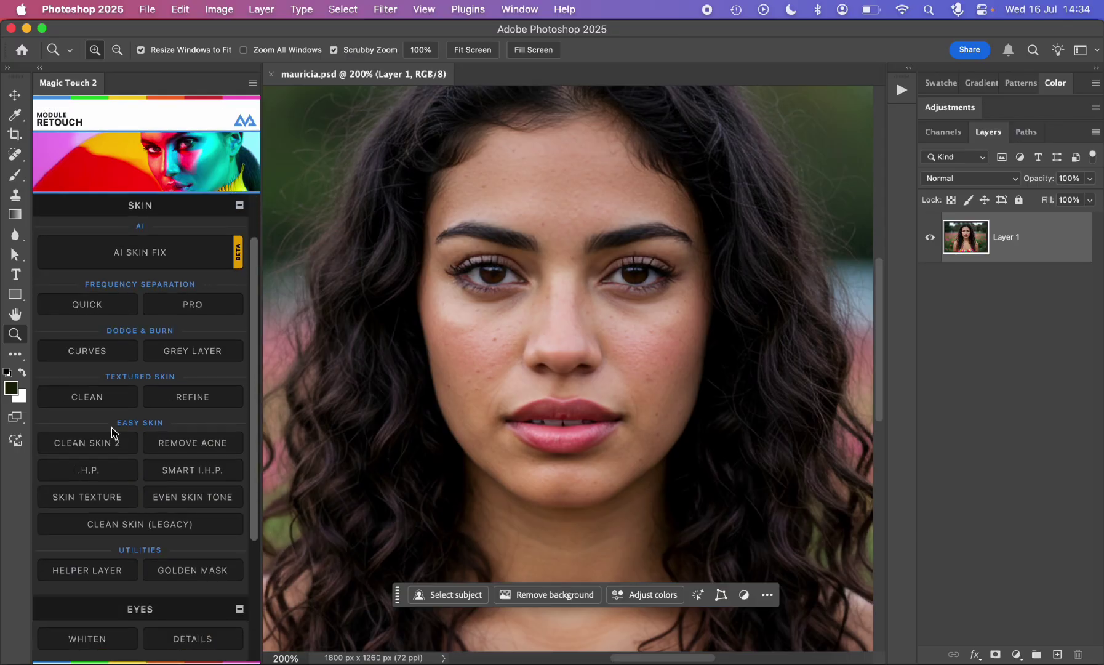
pyautogui.scroll(-1, 114, 444)
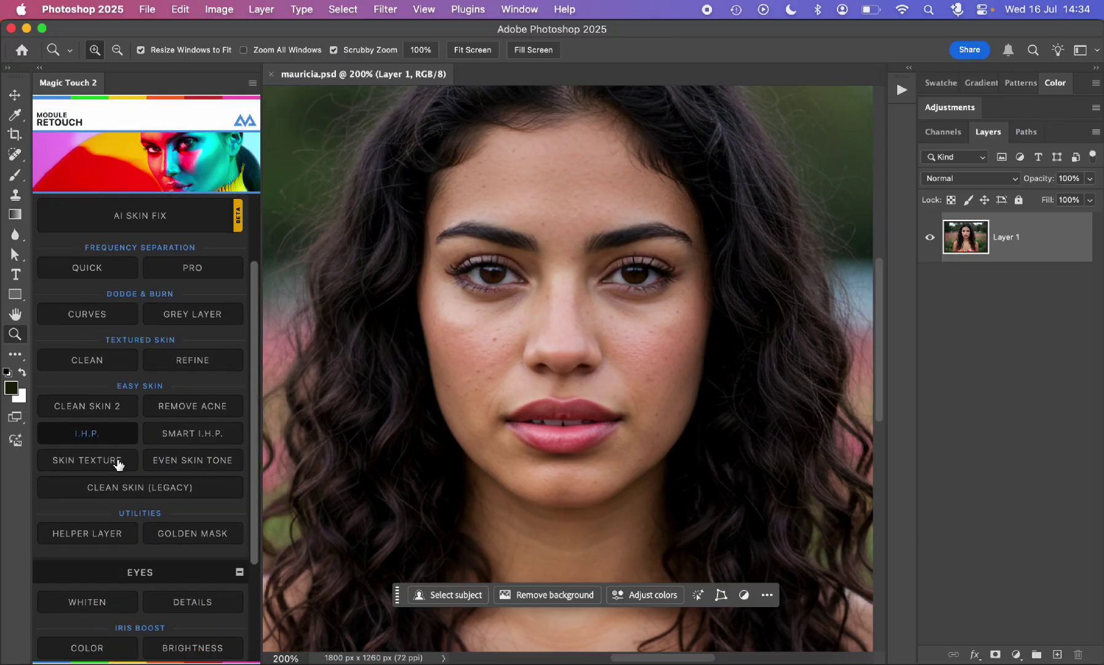
# - Add the Remove Acne layer and set a 33 px brush at 19% opacity
pyautogui.click(193, 399)
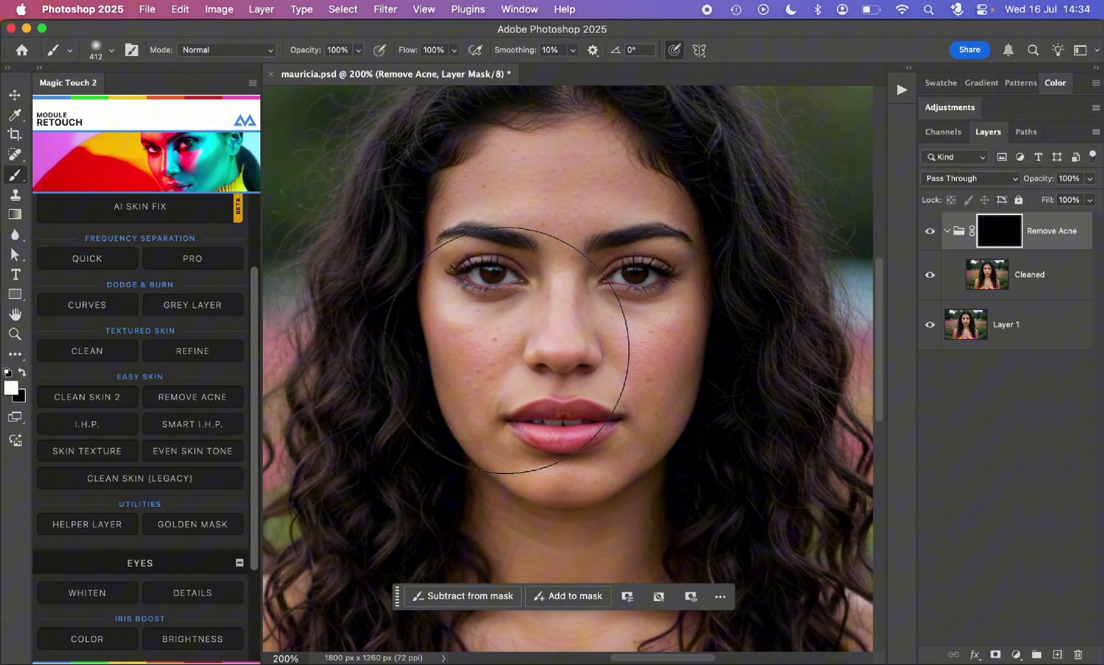
pyautogui.rightClick(512, 334)
pyautogui.click(611, 185)
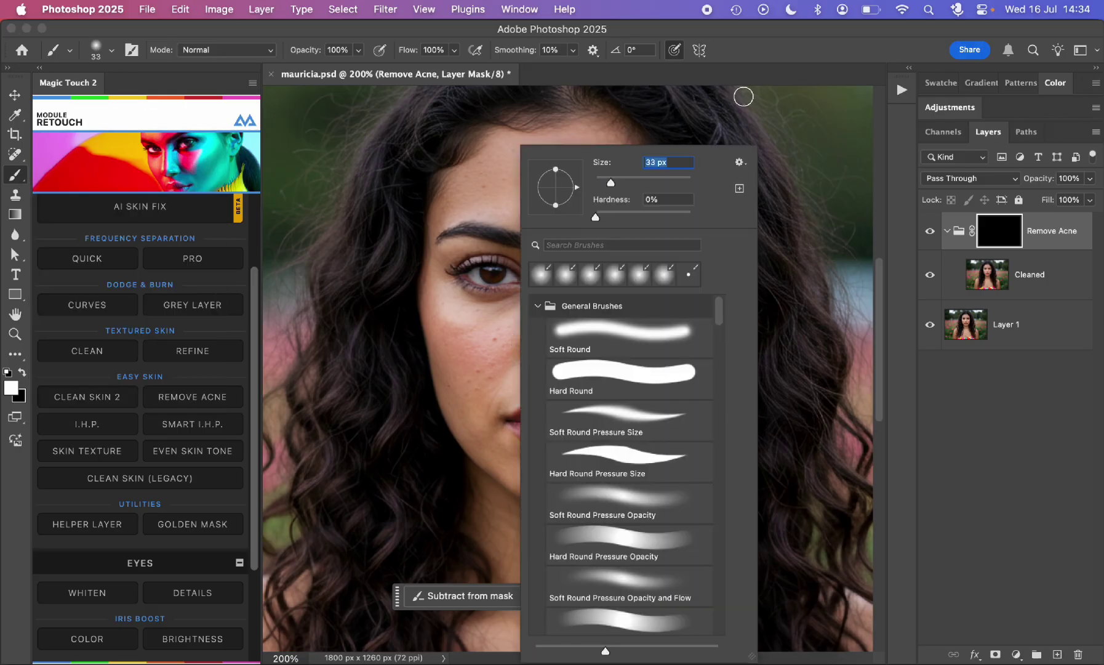
pyautogui.click(358, 50)
pyautogui.moveTo(362, 68); pyautogui.dragTo(301, 68)
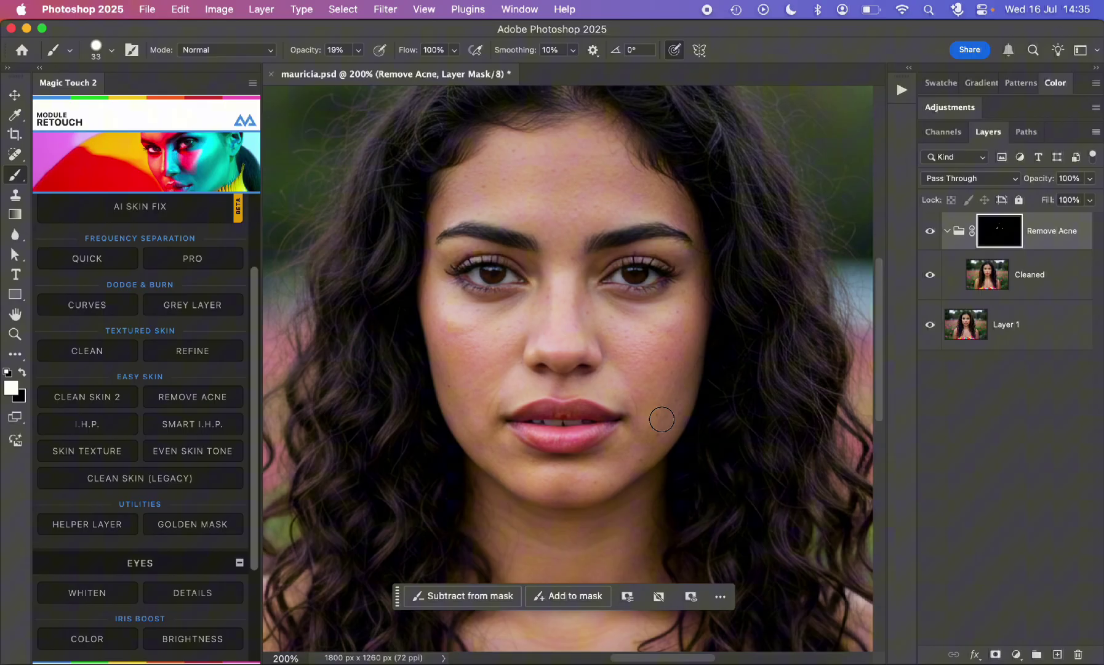
# - Toggle the Remove Acne group's visibility to compare before and after
pyautogui.click(928, 232)
pyautogui.click(928, 232)
pyautogui.click(928, 232)
pyautogui.click(929, 232)
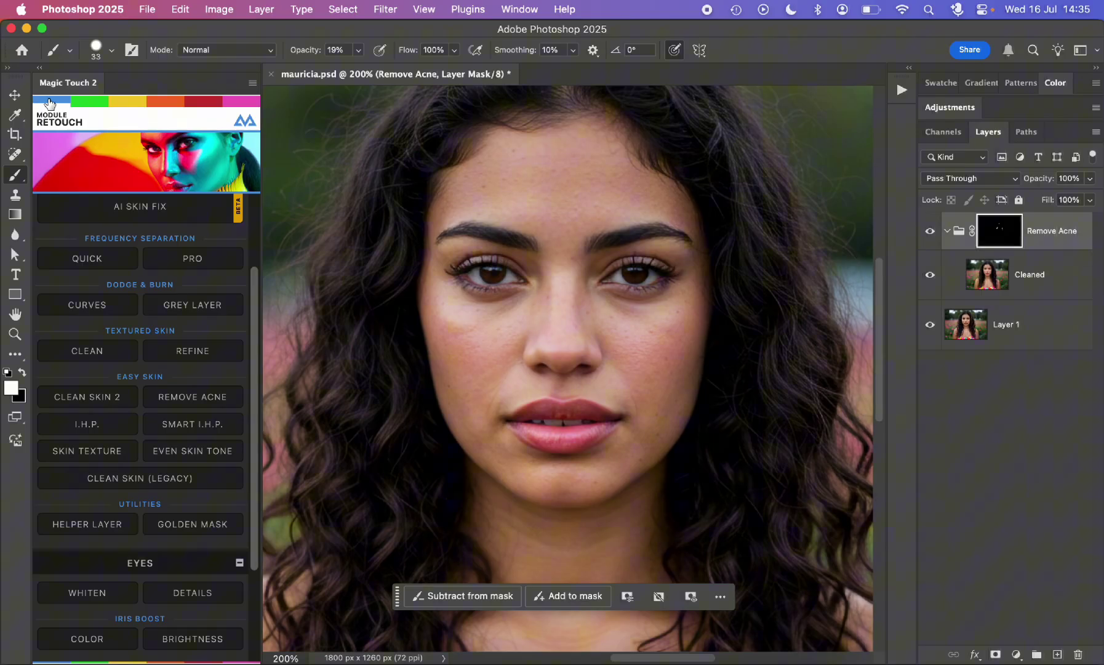
# - Switch Magic Touch 2 to the Face Warp module from the module list
pyautogui.click(79, 161)
pyautogui.moveTo(126, 202)
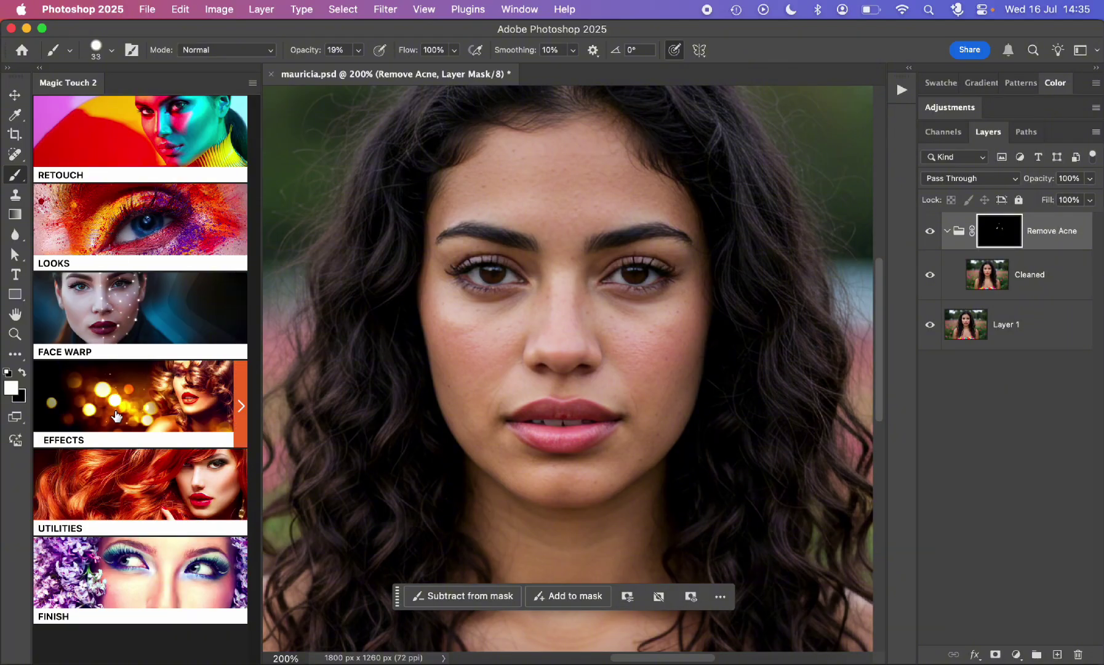
pyautogui.moveTo(116, 496)
pyautogui.moveTo(114, 573)
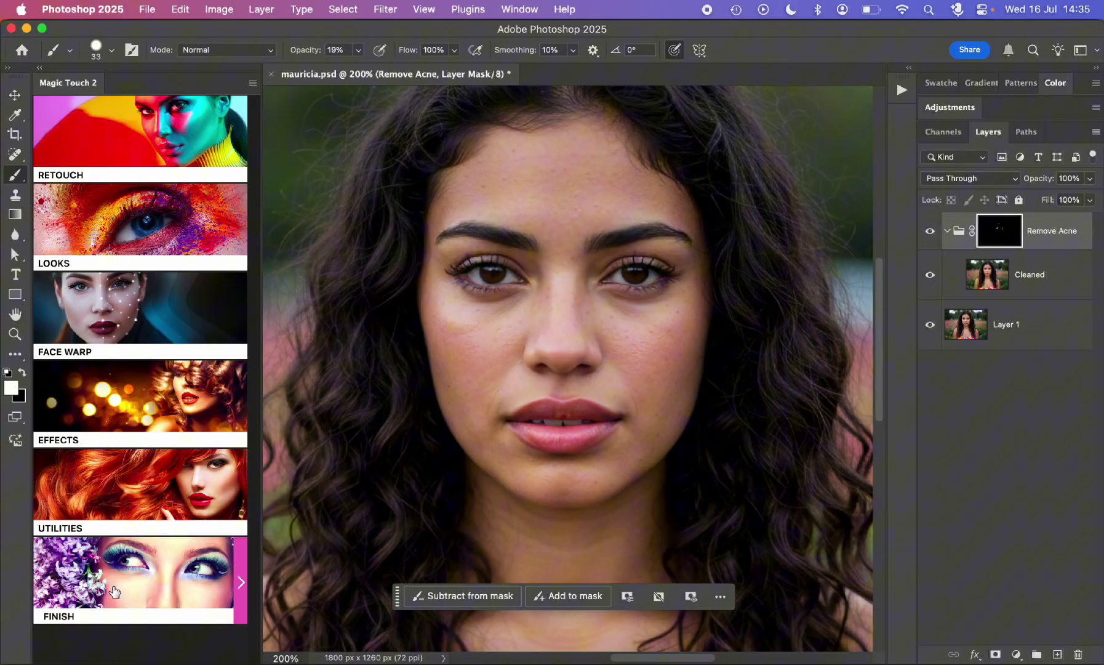
pyautogui.moveTo(140, 344)
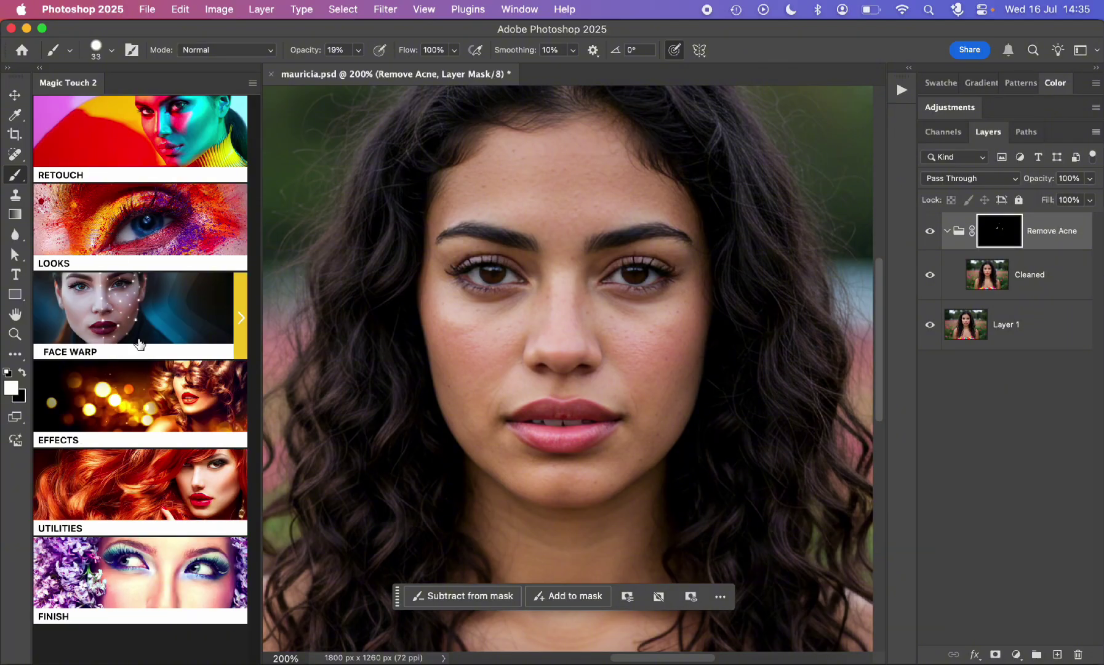
pyautogui.click(122, 314)
# - Apply a Forehead +1 warp from the Face section and toggle it to compare
pyautogui.click(153, 275)
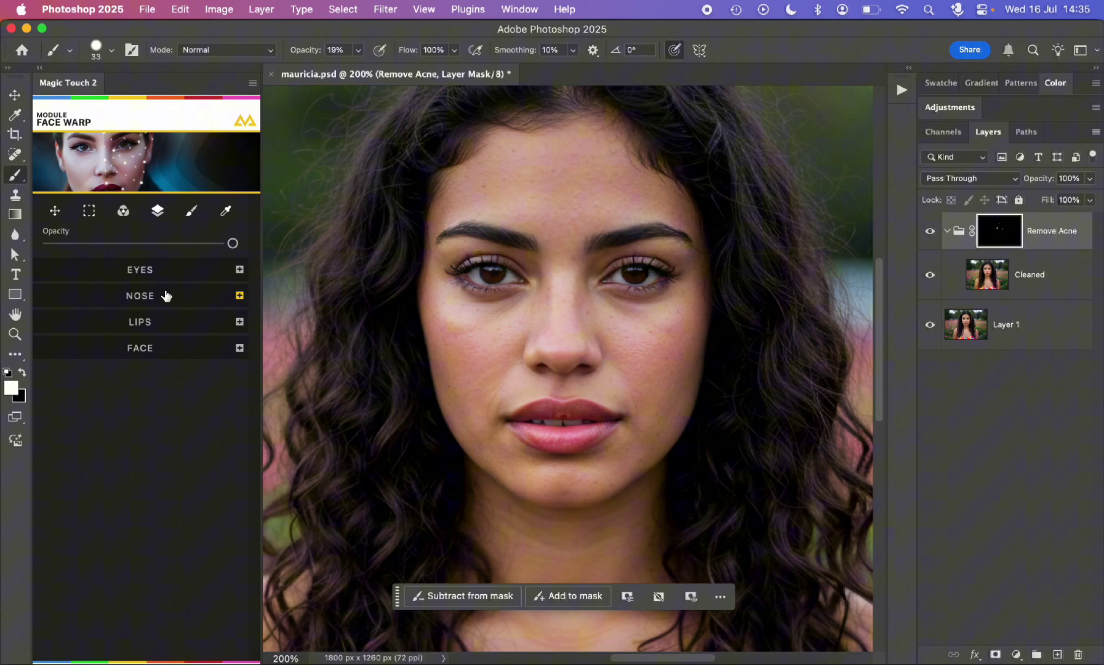
pyautogui.click(159, 348)
pyautogui.scroll(-1, 155, 382)
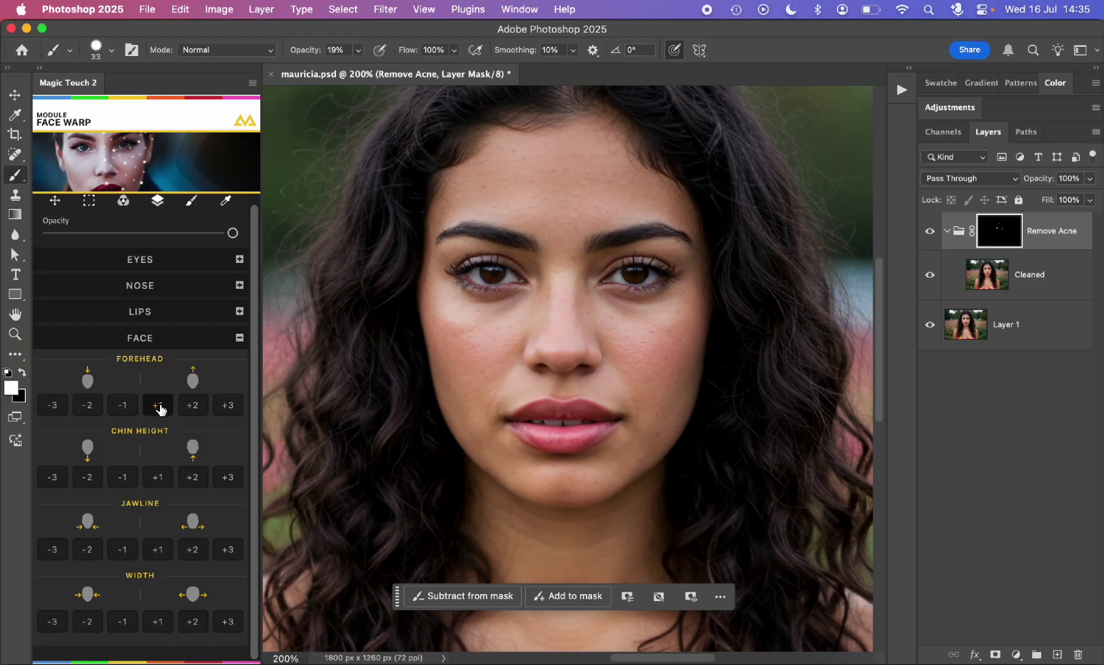
pyautogui.click(158, 405)
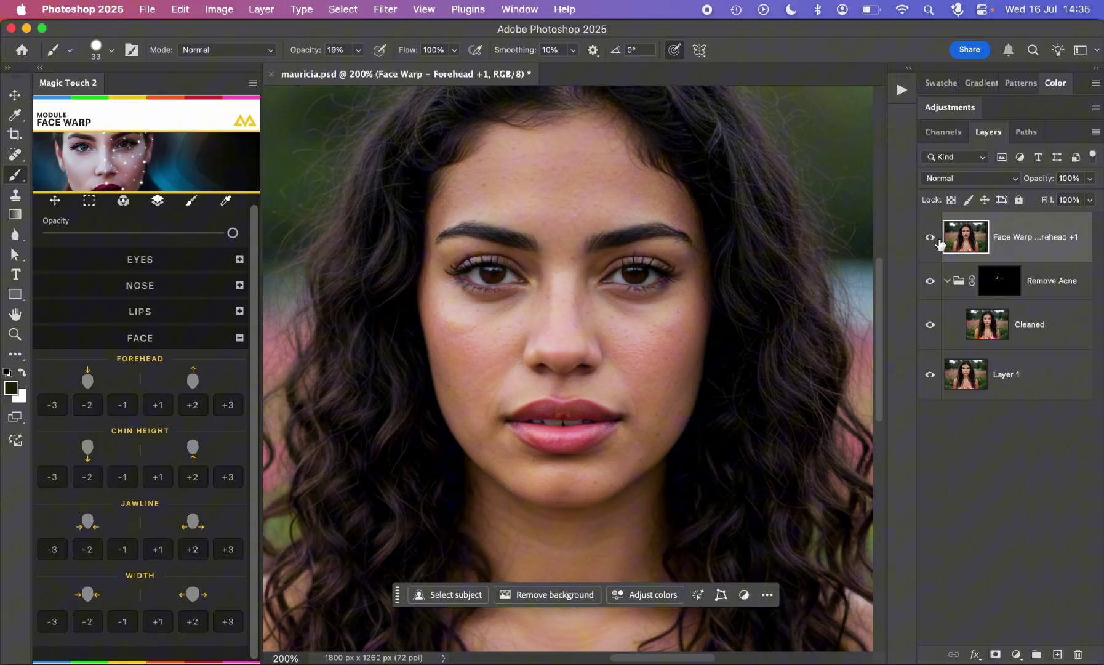
pyautogui.click(930, 240)
pyautogui.click(930, 240)
pyautogui.scroll(2, 387, 372)
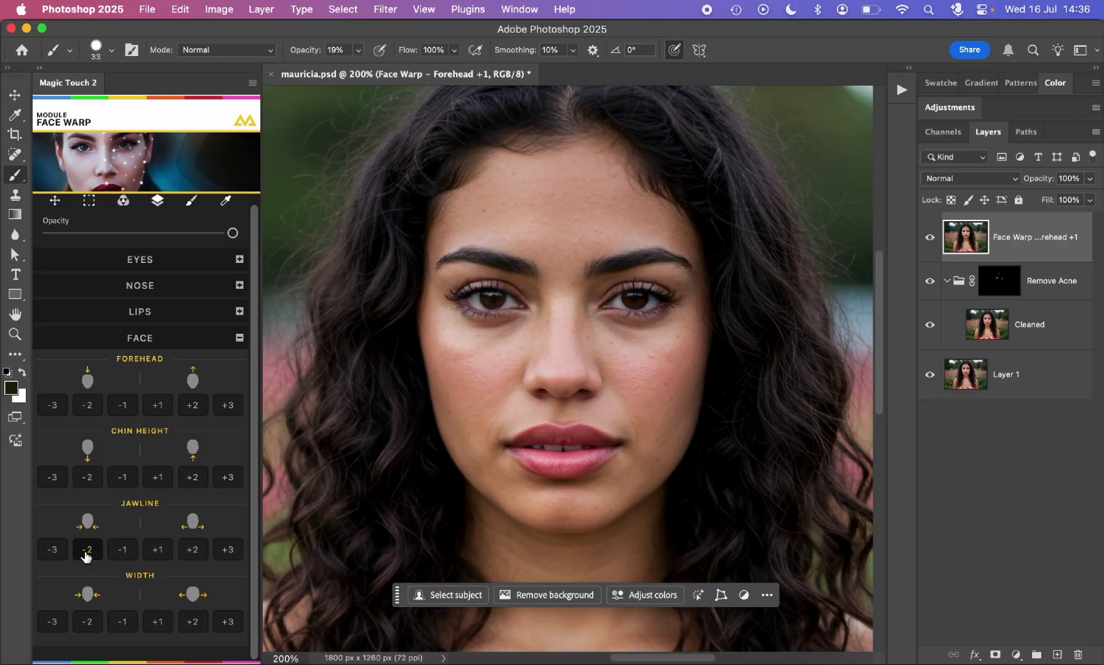
# - Apply Jawline -2, Eyes Size +2 and Eyes Size -1 warps
pyautogui.click(86, 556)
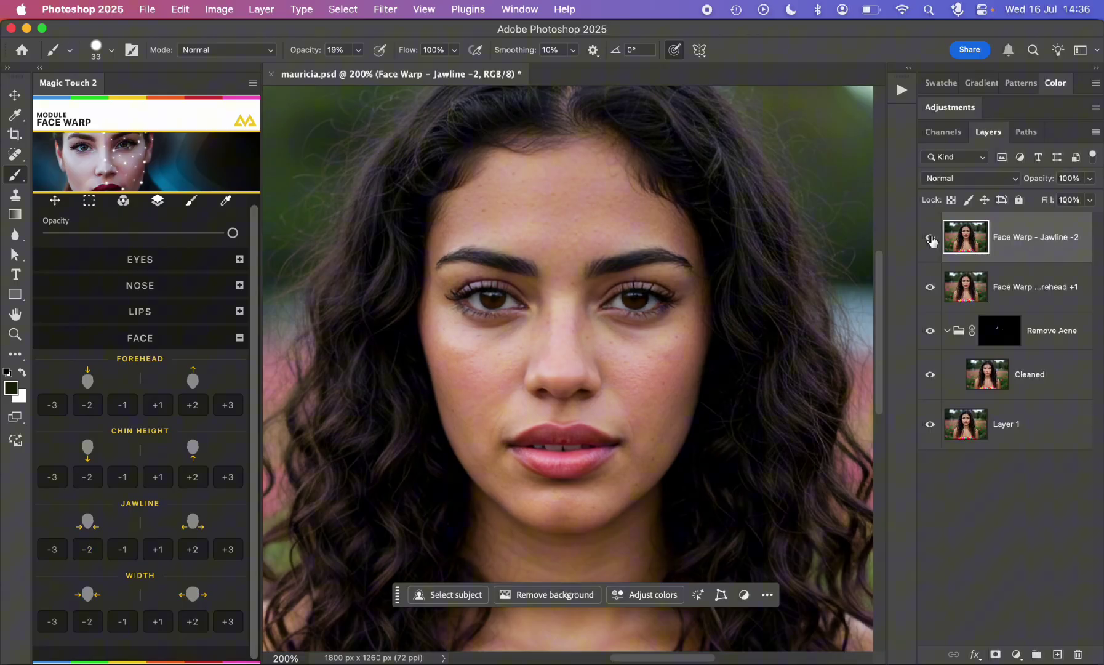
pyautogui.click(150, 260)
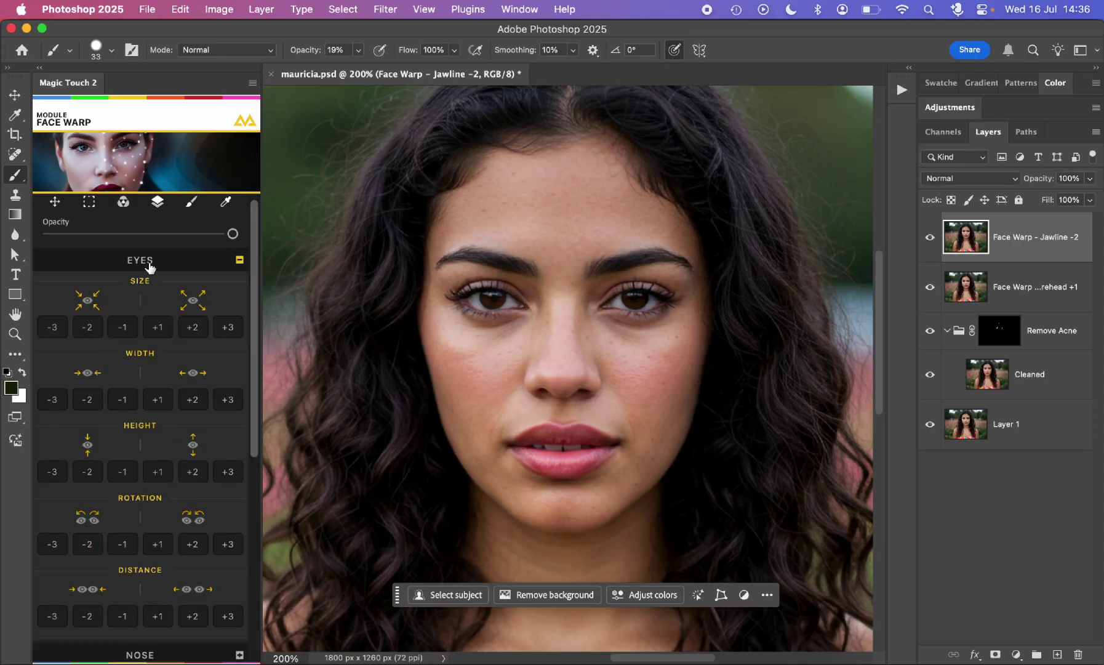
pyautogui.click(194, 331)
pyautogui.click(930, 237)
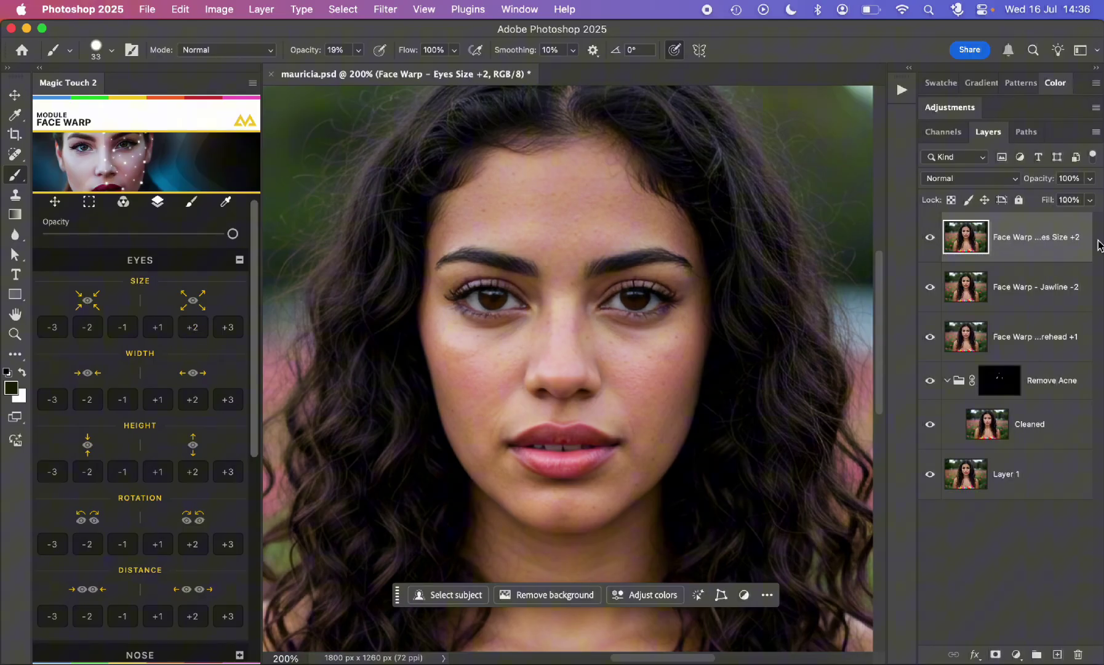
pyautogui.click(158, 331)
pyautogui.click(122, 327)
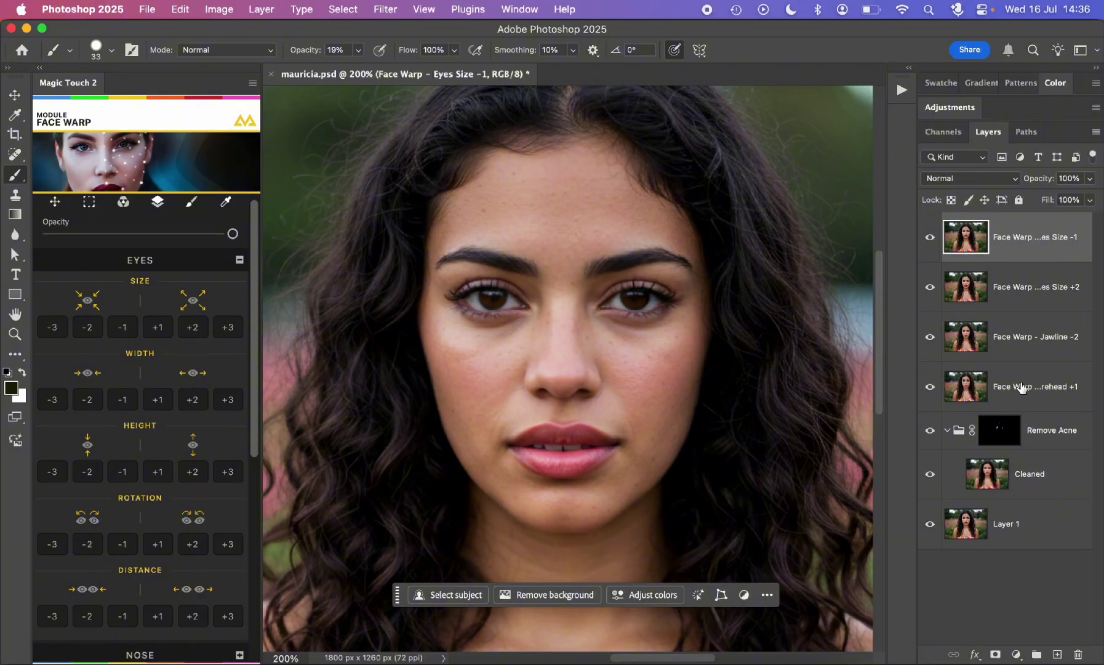
# - Toggle the warp layers to compare, then select all four Face Warp layers
pyautogui.click(931, 237)
pyautogui.click(932, 285)
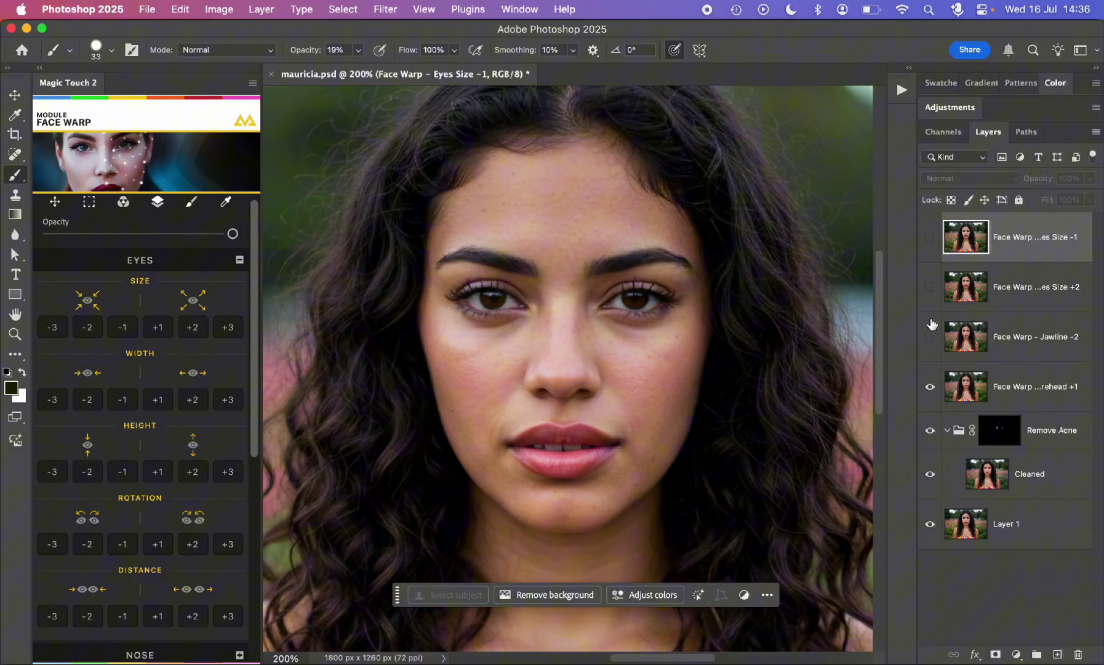
pyautogui.click(930, 332)
pyautogui.click(930, 287)
pyautogui.click(930, 237)
pyautogui.click(930, 333)
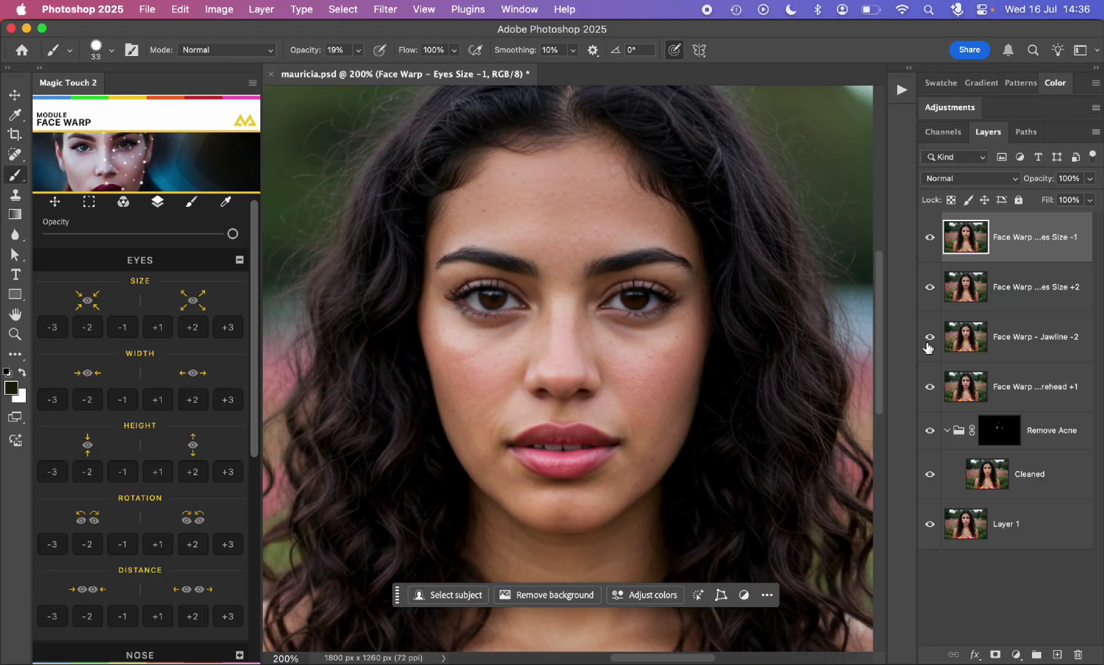
pyautogui.keyDown('shift'); pyautogui.click(1027, 384); pyautogui.keyUp('shift')
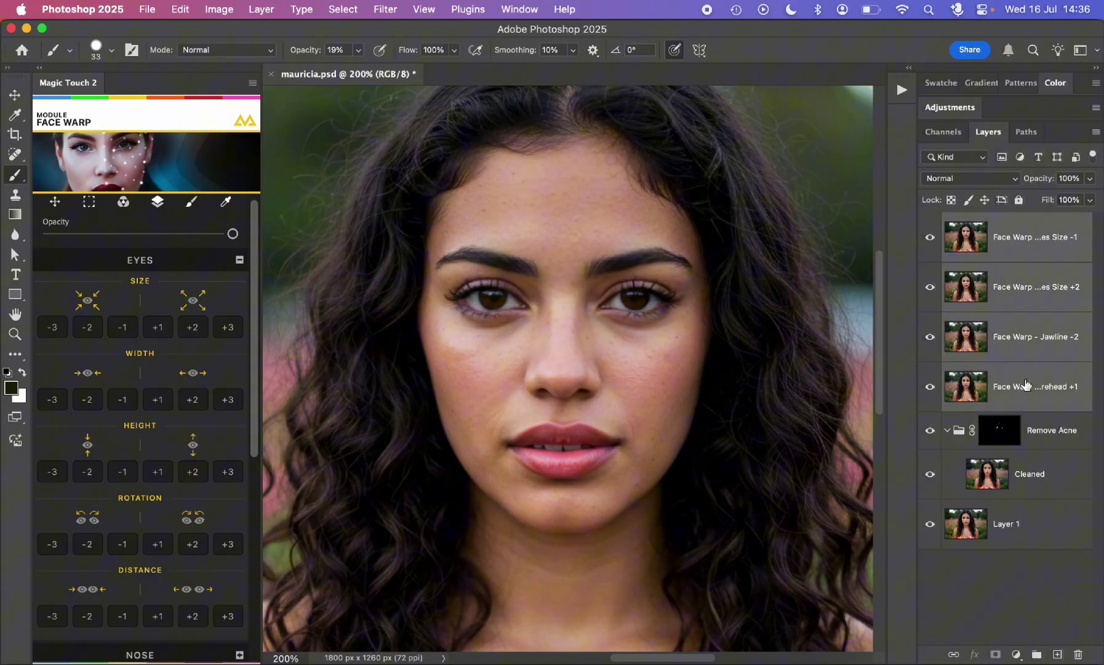
# - Merge the four Face Warp layers, fit the photo on screen and apply Saturation +1 from Looks
pyautogui.press('super+e')
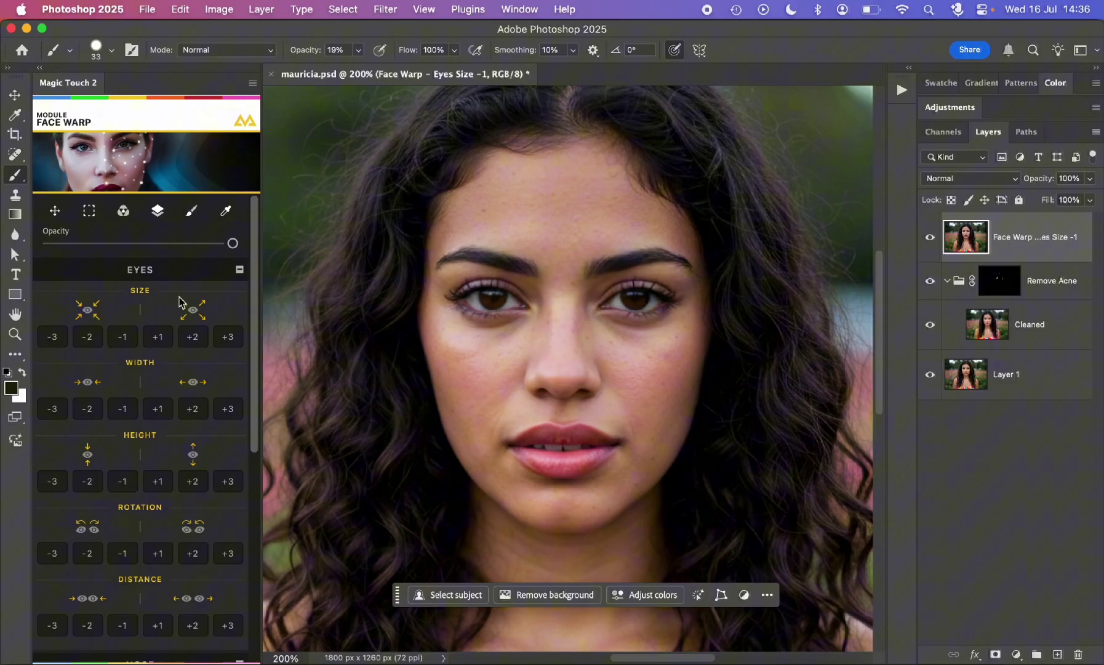
pyautogui.press('super+0')
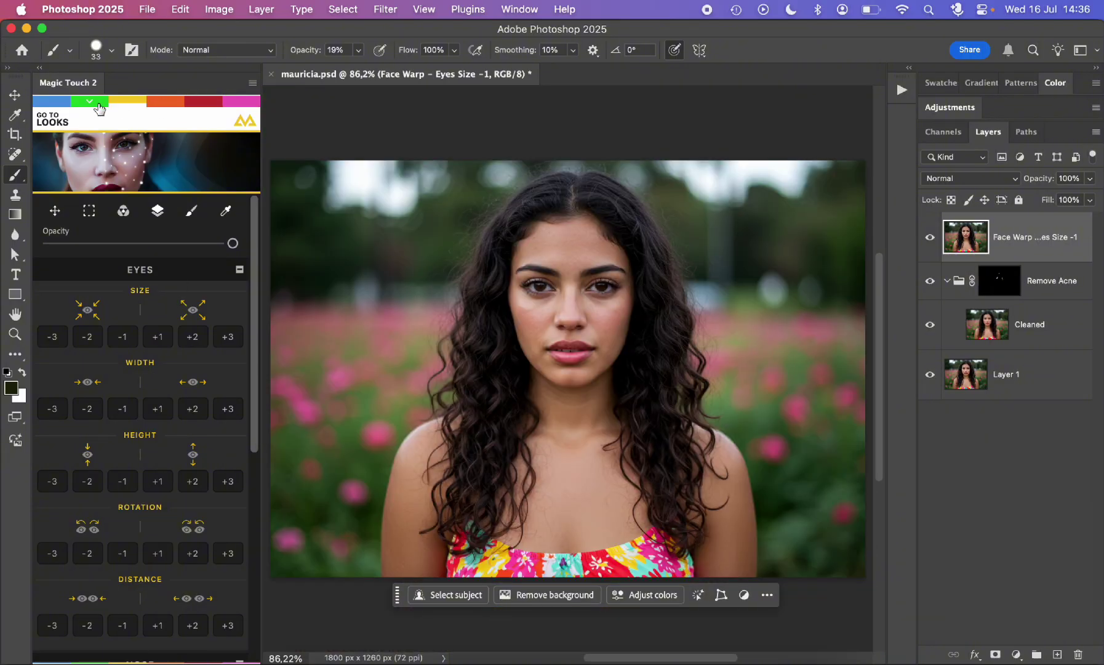
pyautogui.click(89, 103)
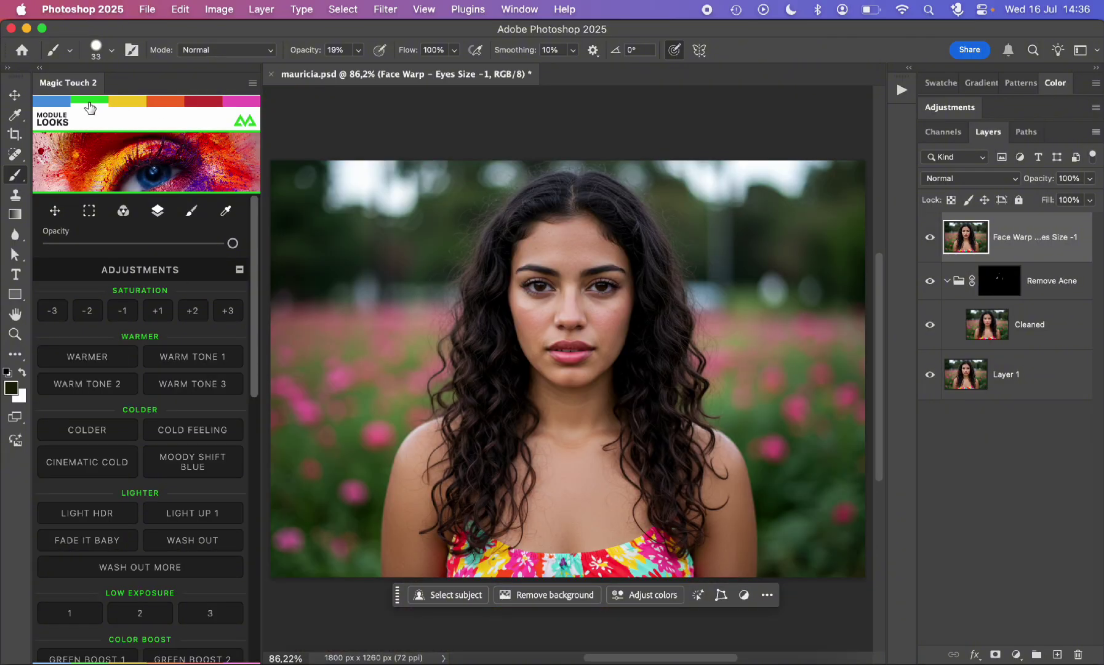
pyautogui.click(131, 270)
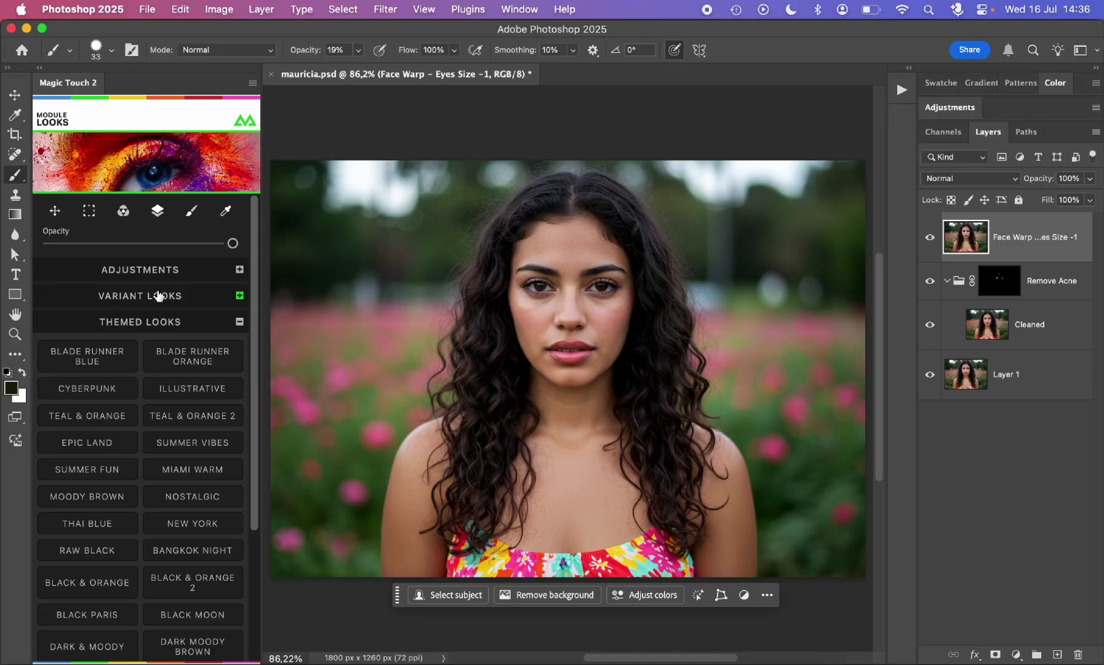
pyautogui.click(158, 324)
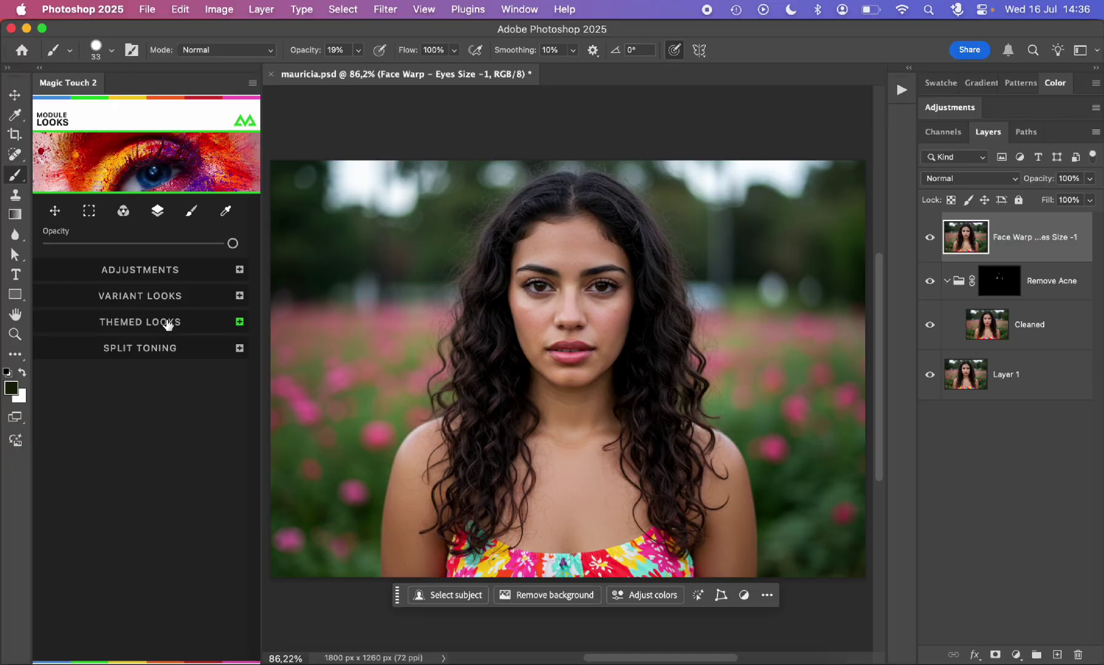
pyautogui.click(162, 271)
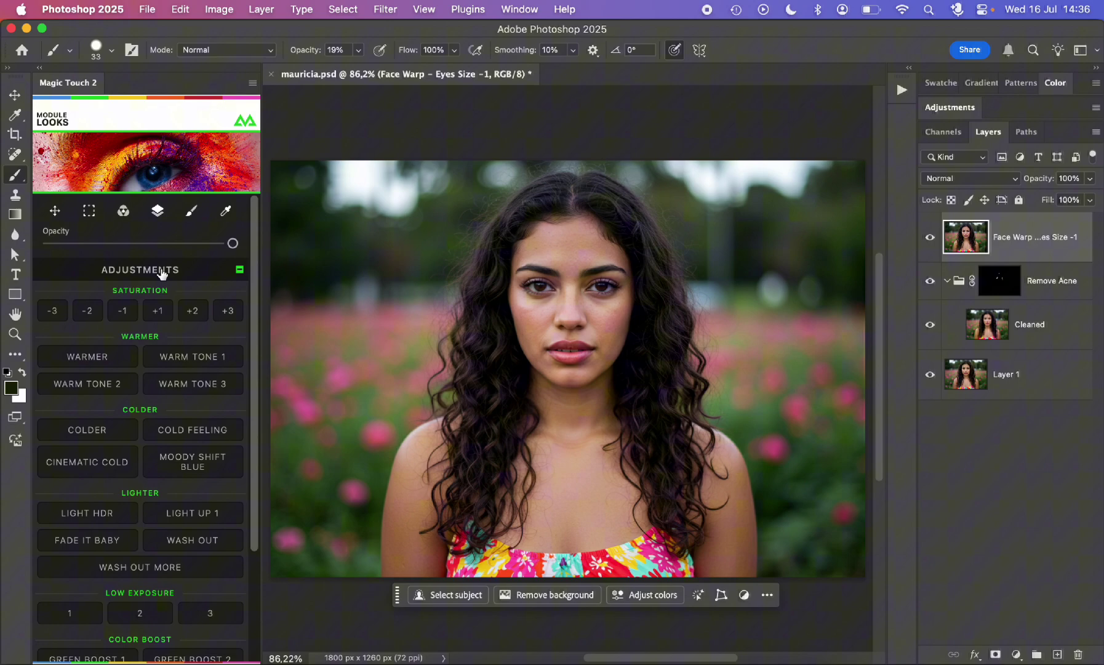
pyautogui.click(158, 311)
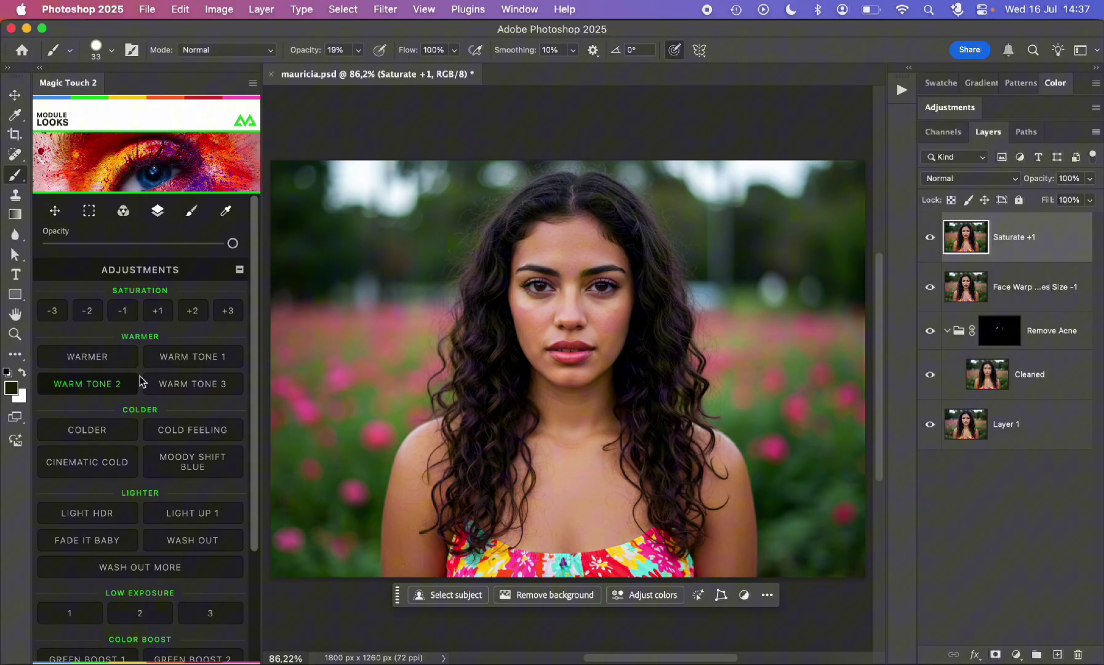
# - Try Warm Tone 1, Warmer and Warm Tone 2 looks, undoing each, then apply Warm Tone 3
pyautogui.click(176, 360)
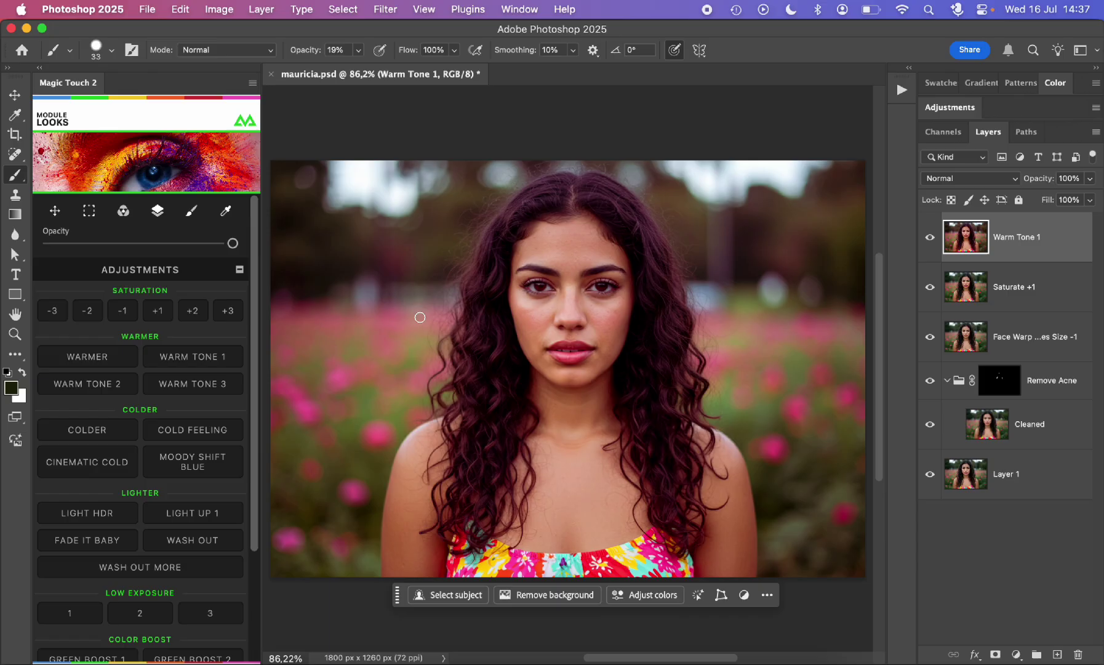
pyautogui.press('super+z')
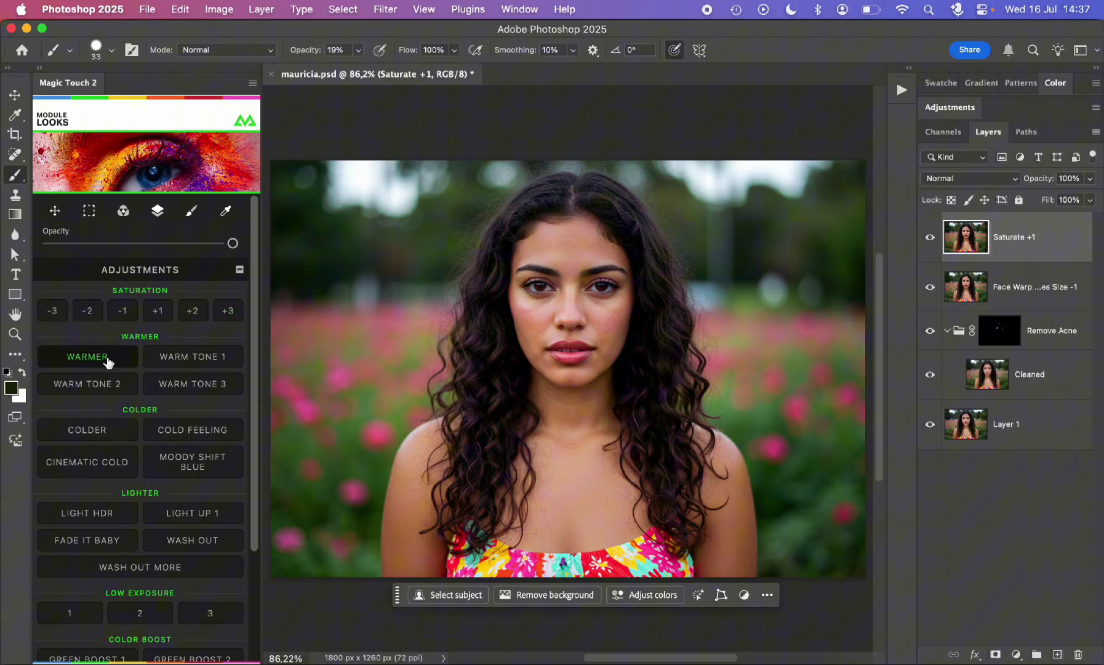
pyautogui.click(108, 362)
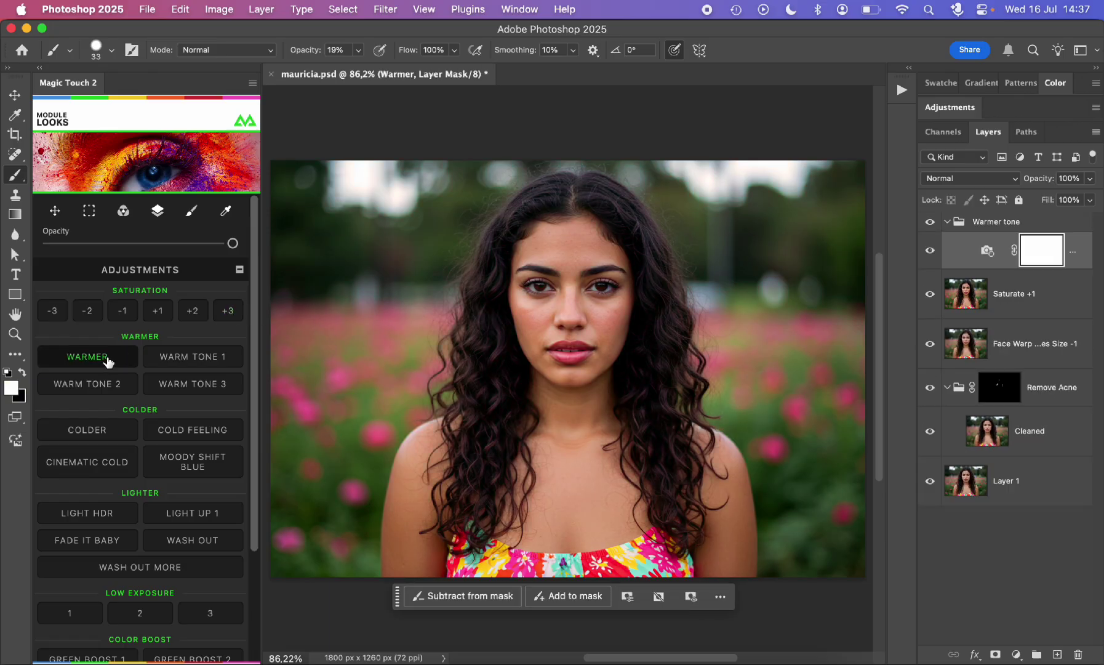
pyautogui.press('super+z')
pyautogui.click(94, 386)
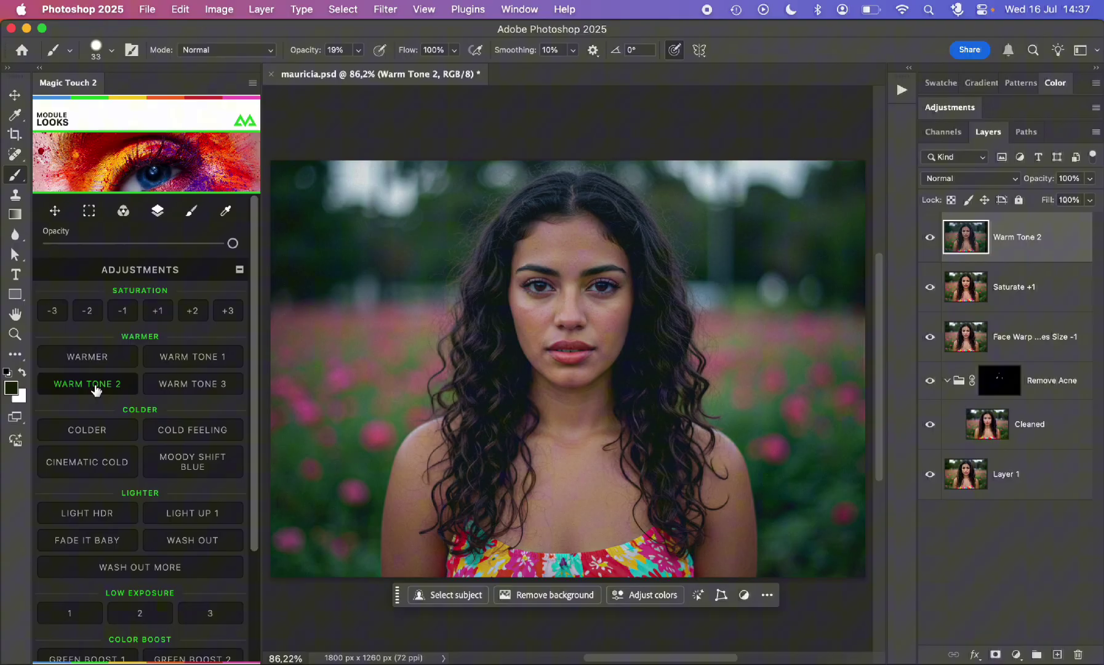
pyautogui.press('super+z')
pyautogui.click(220, 382)
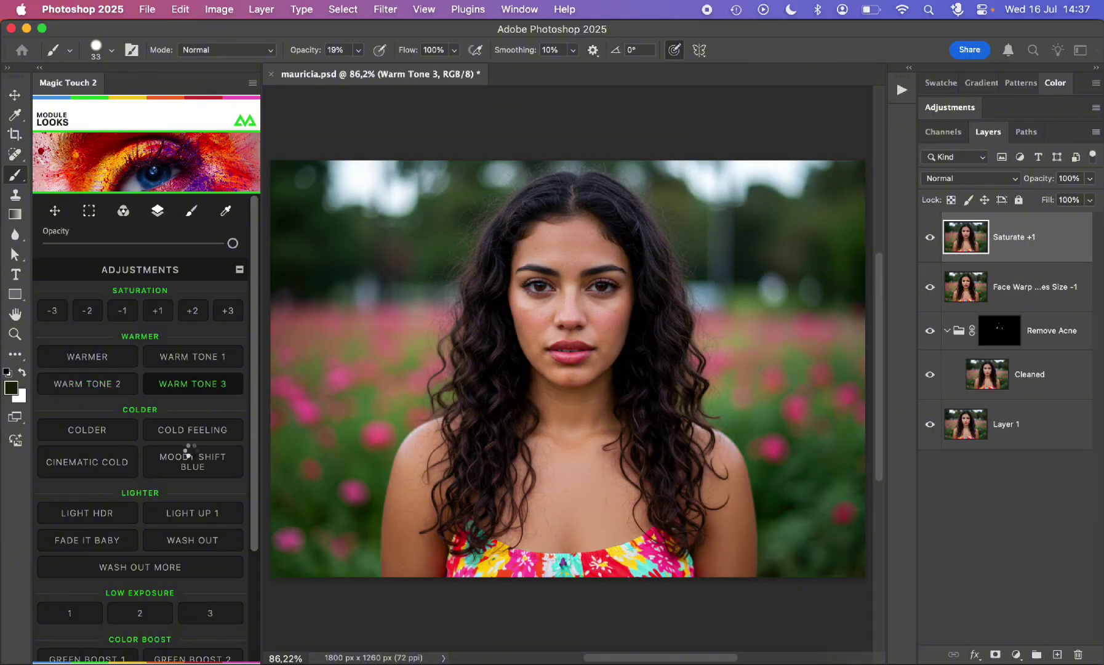
# - Hide Warm Tone 3, apply the Warmer look, collapse its group and compare with the original
pyautogui.click(931, 237)
pyautogui.click(930, 239)
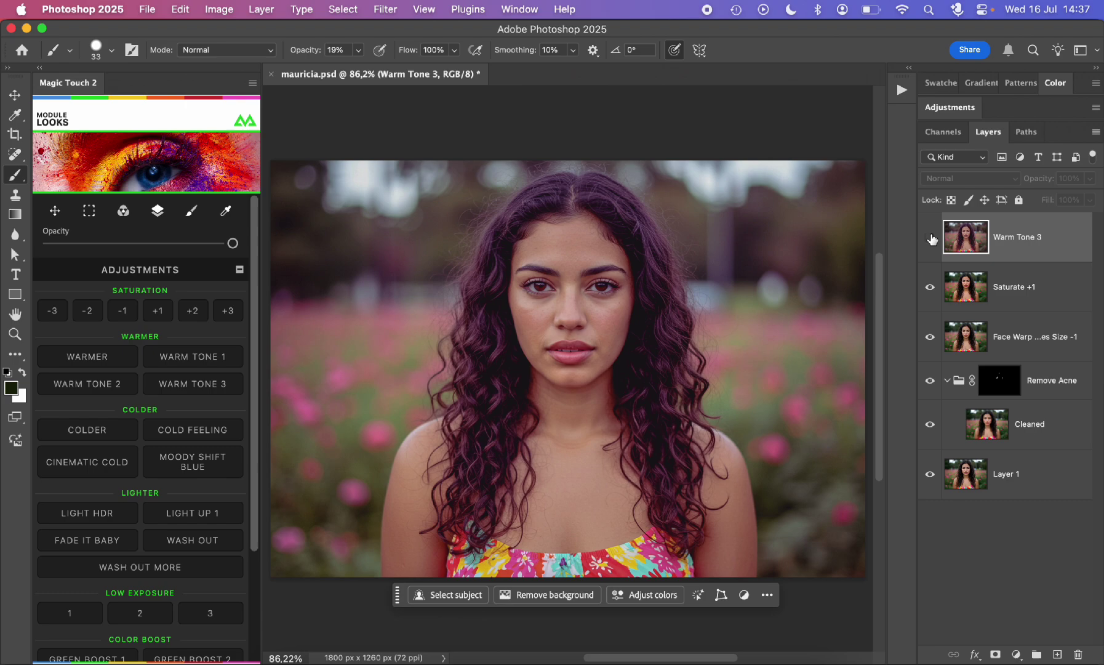
pyautogui.click(930, 237)
pyautogui.click(930, 238)
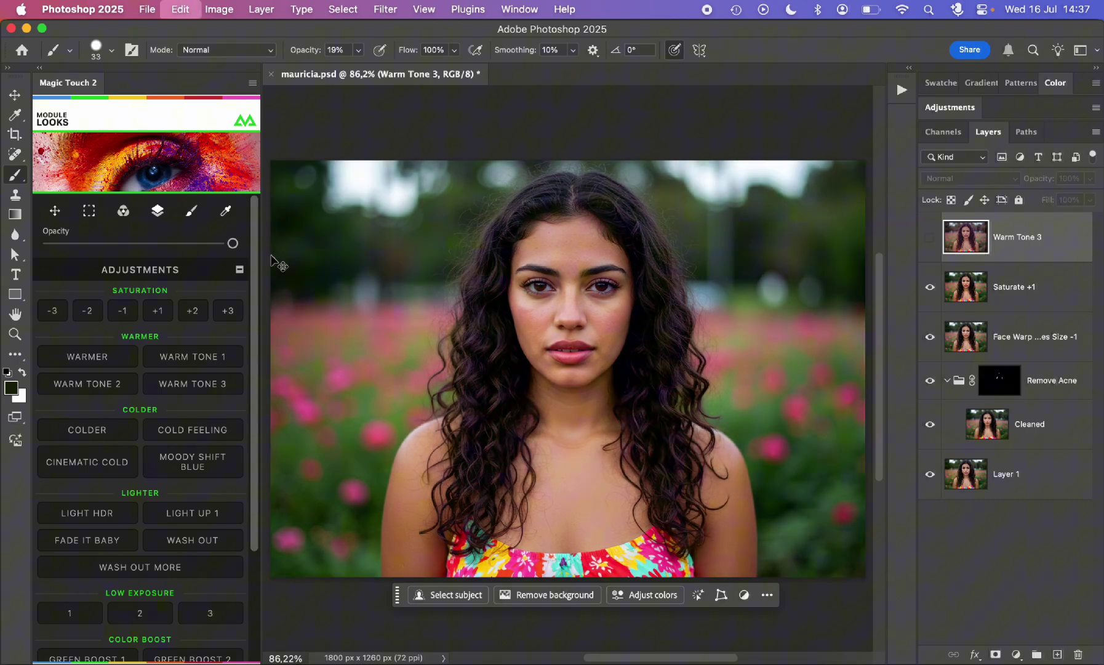
pyautogui.click(98, 355)
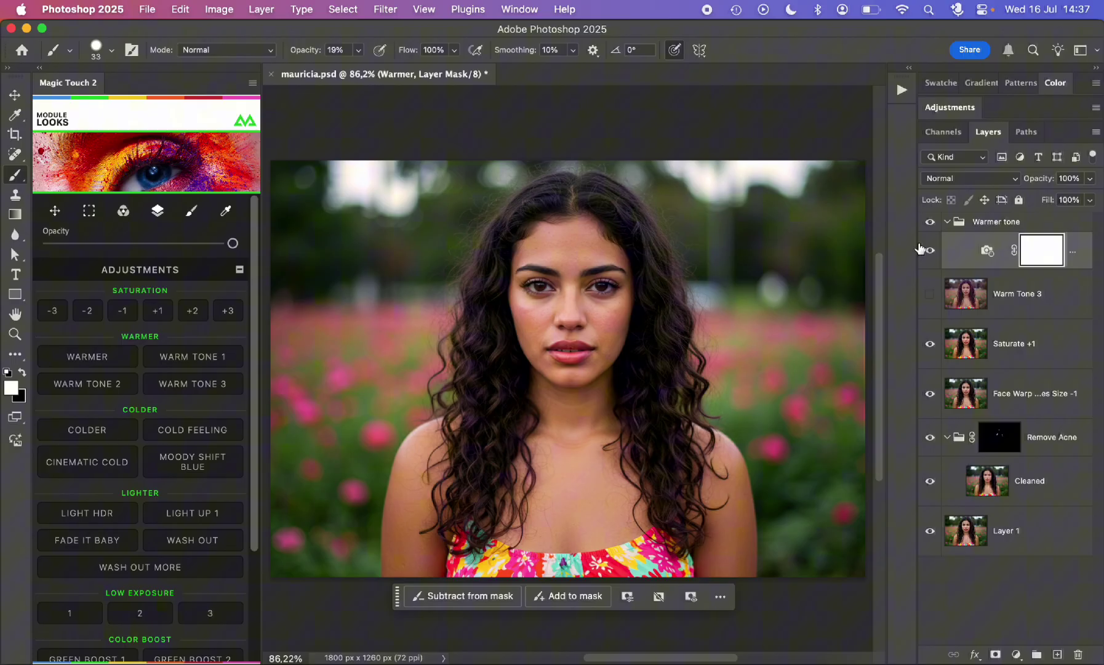
pyautogui.click(948, 222)
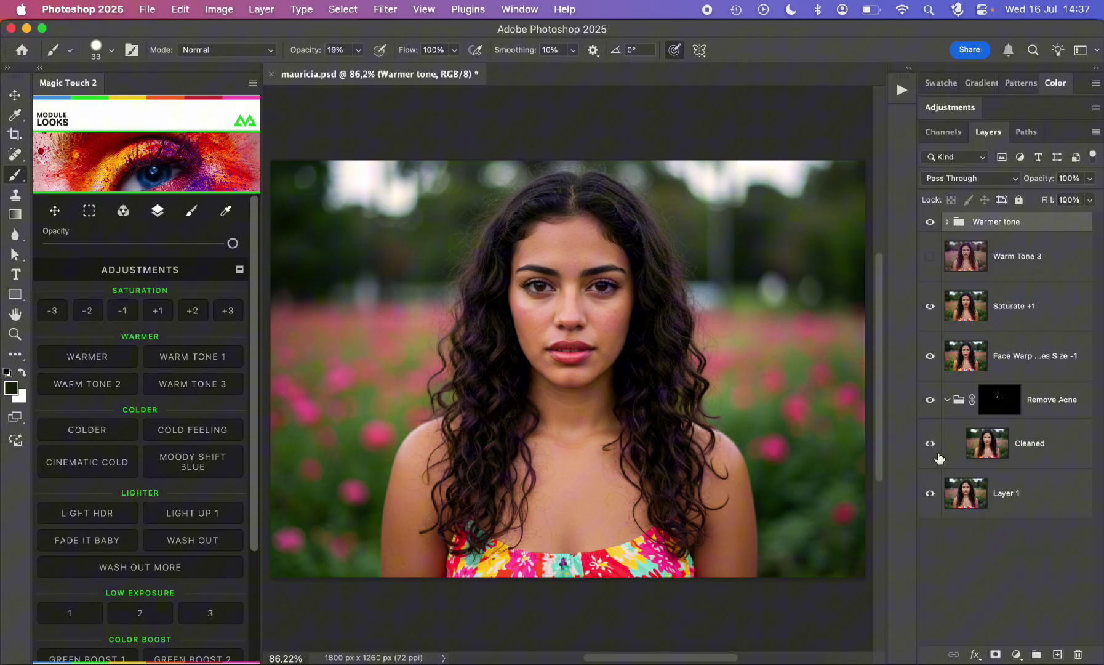
pyautogui.keyDown('alt'); pyautogui.click(930, 494); pyautogui.keyUp('alt')
pyautogui.keyDown('alt'); pyautogui.click(930, 494); pyautogui.keyUp('alt')
# - Apply the Light HDR look and toggle it to compare
pyautogui.scroll(-3, 194, 397)
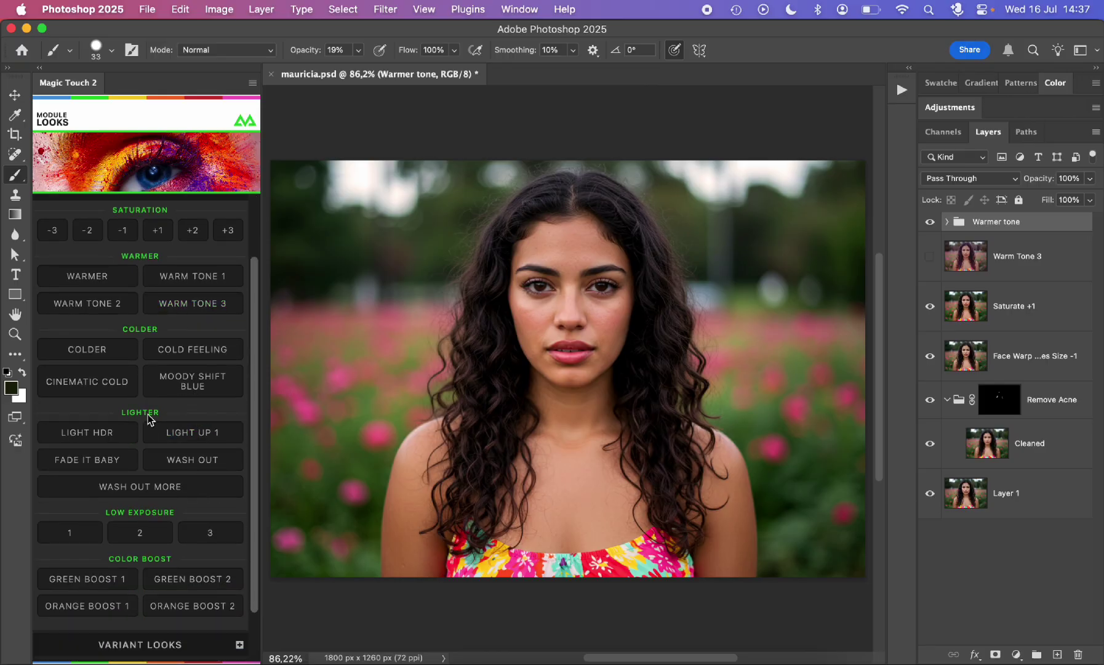
pyautogui.scroll(-2, 147, 418)
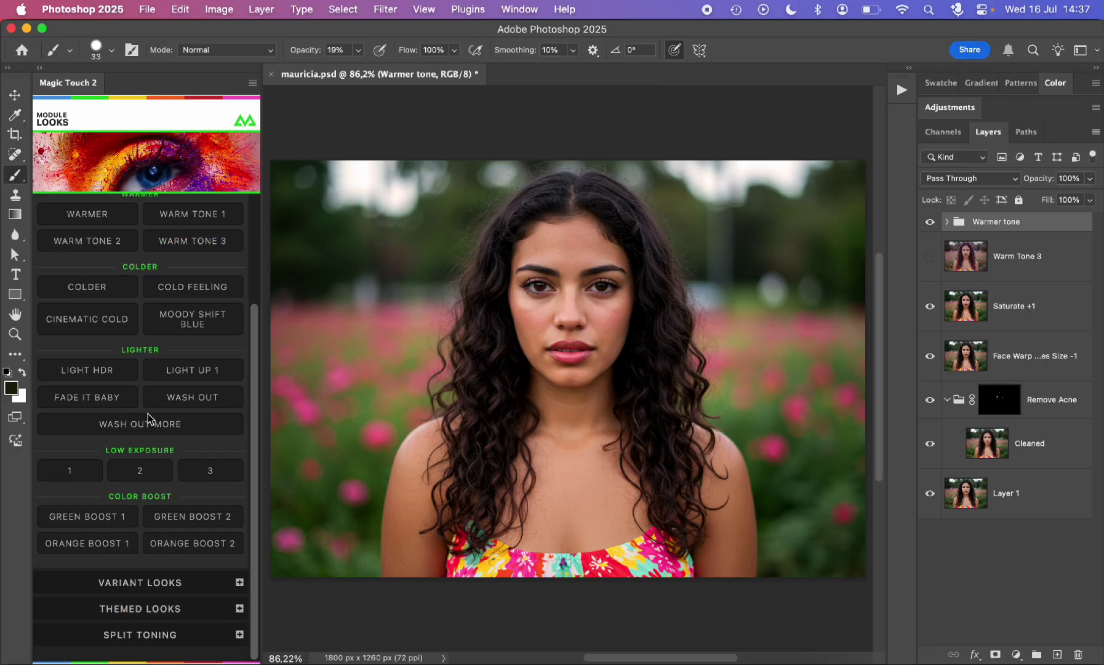
pyautogui.click(114, 374)
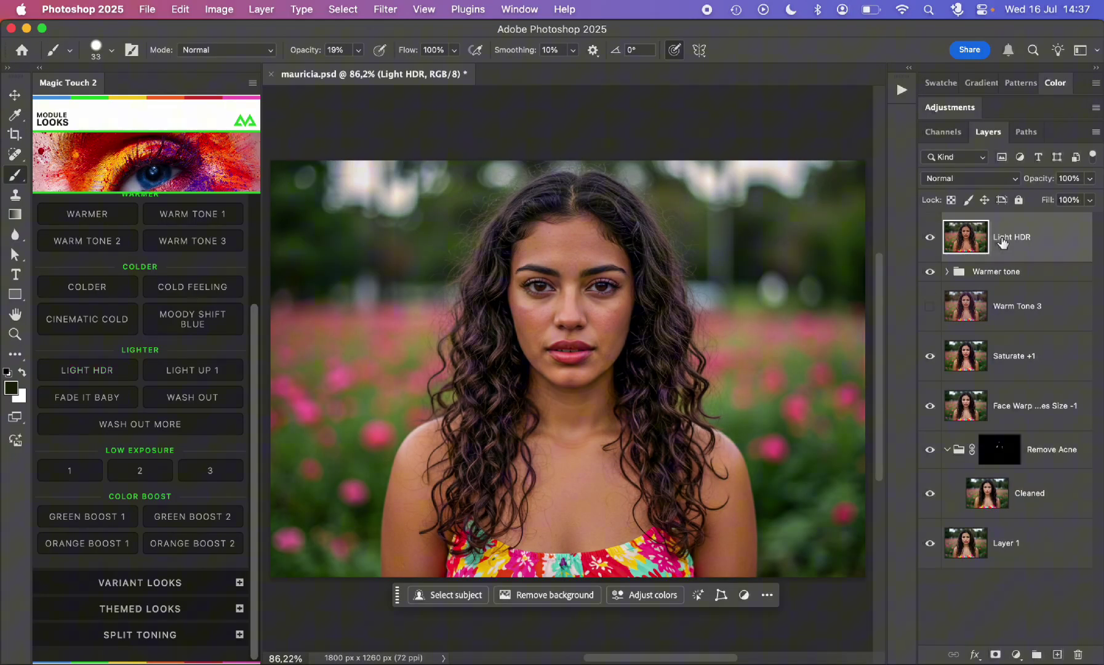
pyautogui.click(931, 237)
pyautogui.click(931, 237)
pyautogui.click(931, 238)
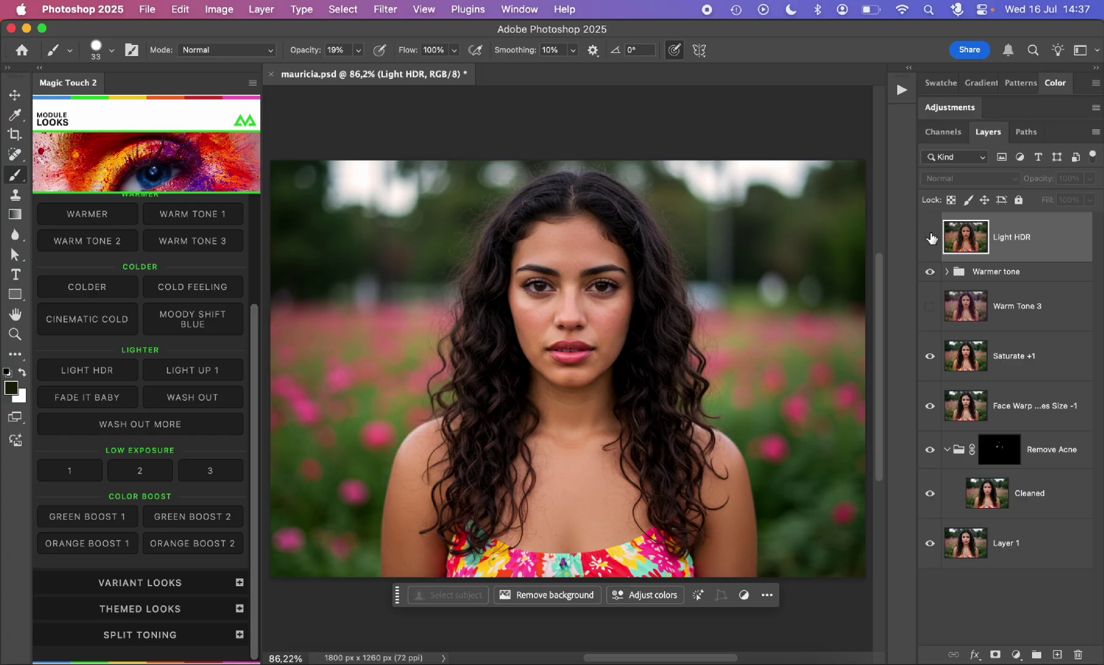
pyautogui.click(931, 238)
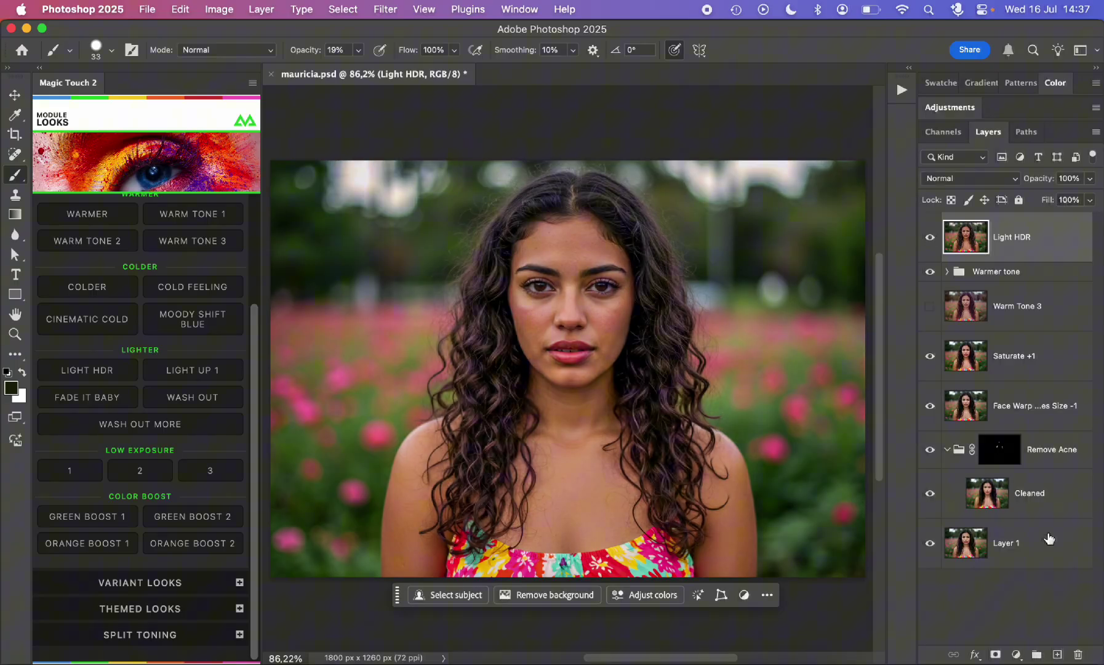
# - Add an inverted black mask to the Light HDR layer and set a 162 px brush
pyautogui.click(996, 654)
pyautogui.press('x')
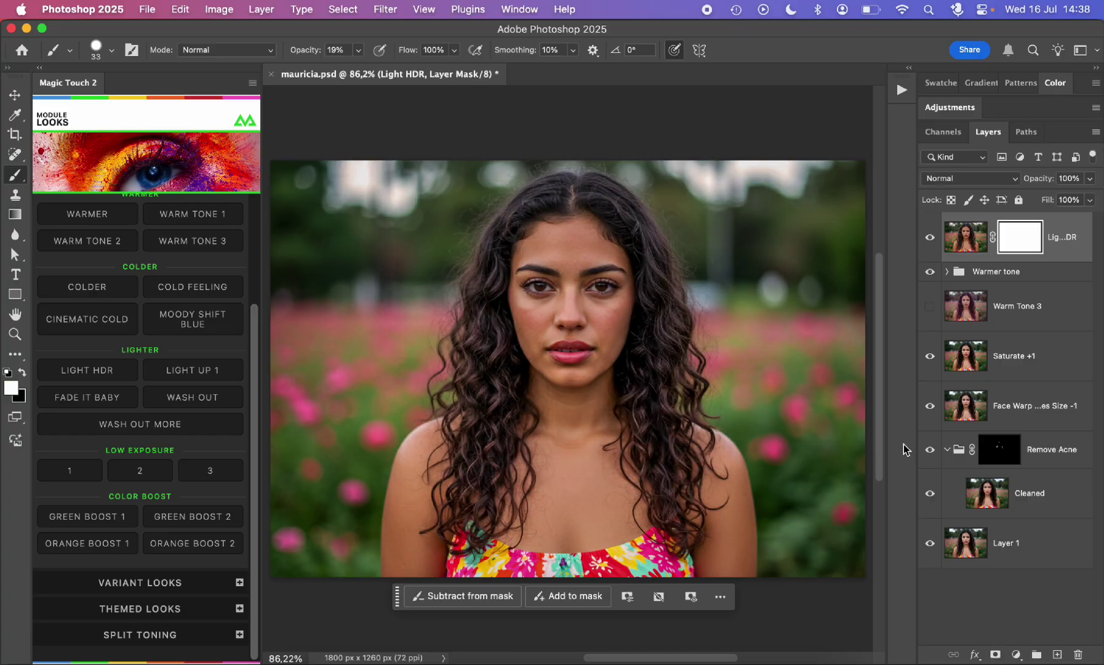
pyautogui.press('super+i')
pyautogui.rightClick(504, 330)
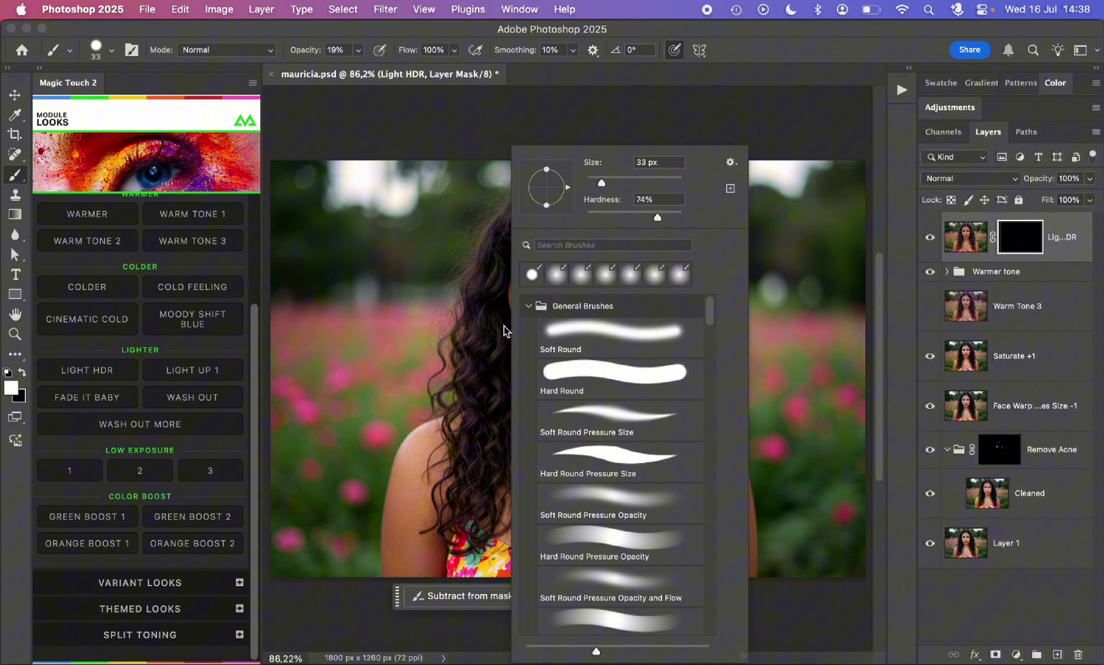
pyautogui.moveTo(602, 183)
pyautogui.mouseDown()
pyautogui.moveTo(648, 183)
pyautogui.moveTo(586, 216)
pyautogui.mouseUp()
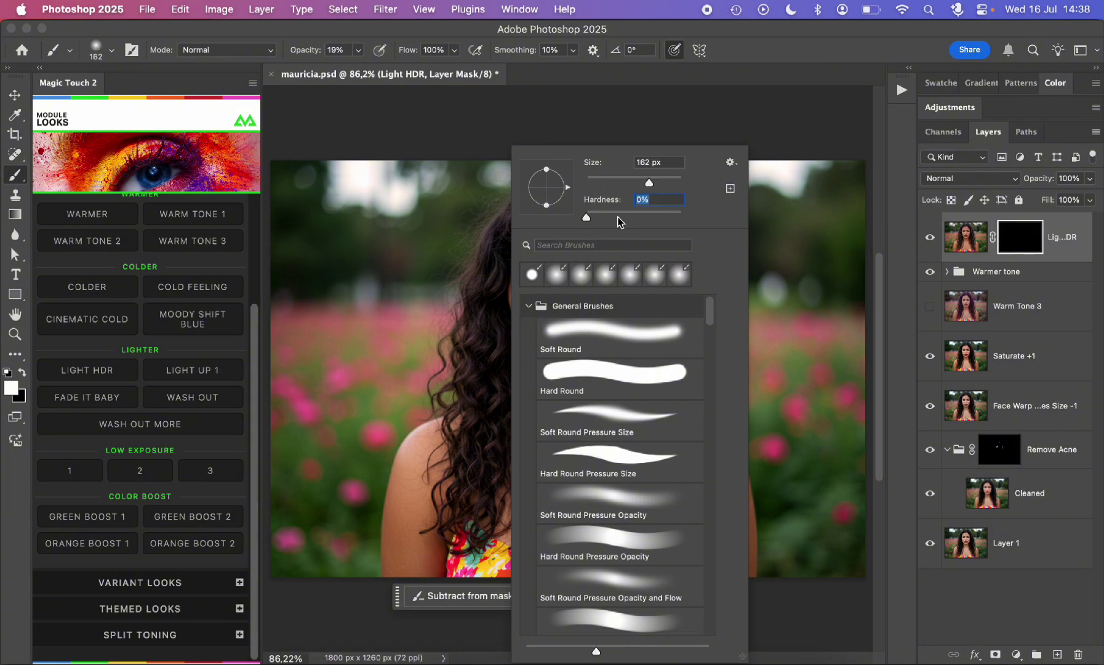
pyautogui.click(787, 38)
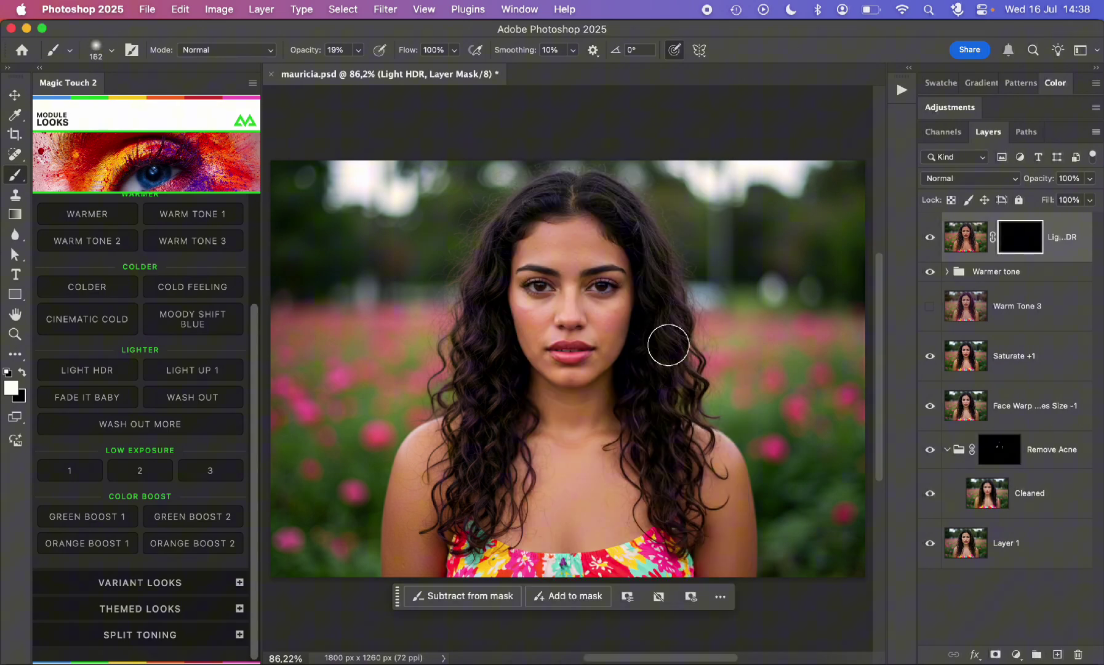
# - Paint the HDR brightening onto the hair on both sides, comparing against the base photo
pyautogui.moveTo(648, 392)
pyautogui.mouseDown()
pyautogui.moveTo(660, 360)
pyautogui.moveTo(660, 395)
pyautogui.moveTo(653, 301)
pyautogui.moveTo(646, 394)
pyautogui.mouseUp()
pyautogui.moveTo(475, 347)
pyautogui.mouseDown()
pyautogui.moveTo(483, 418)
pyautogui.moveTo(508, 377)
pyautogui.moveTo(493, 313)
pyautogui.moveTo(498, 422)
pyautogui.moveTo(490, 300)
pyautogui.moveTo(492, 433)
pyautogui.mouseUp()
pyautogui.moveTo(653, 331)
pyautogui.mouseDown()
pyautogui.moveTo(648, 313)
pyautogui.moveTo(668, 438)
pyautogui.mouseUp()
pyautogui.click(930, 238)
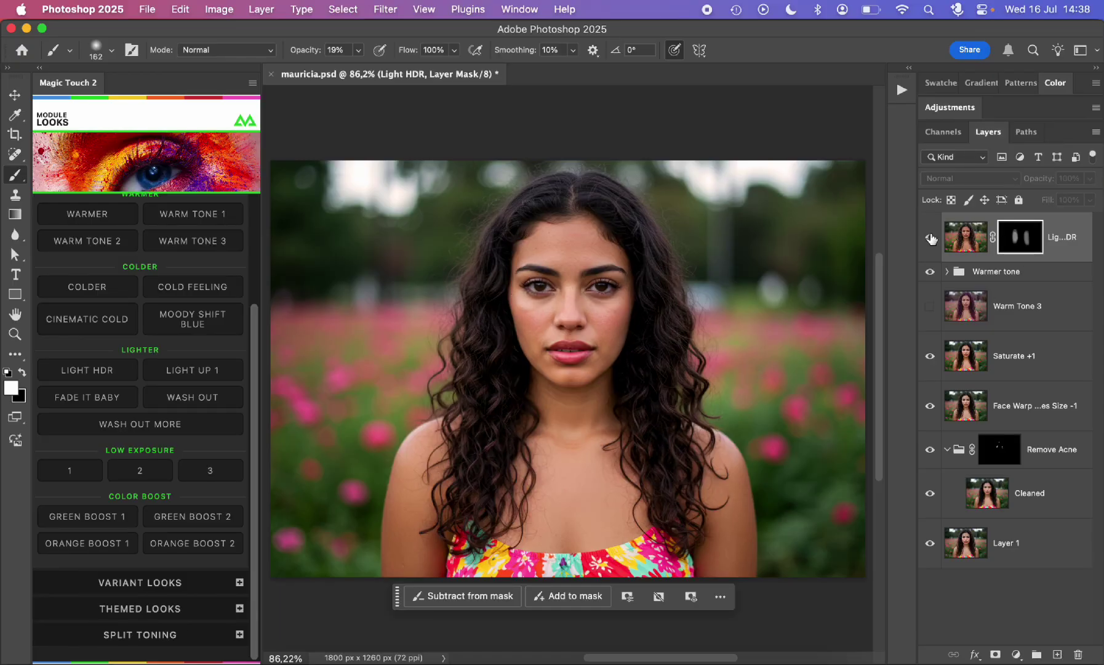
pyautogui.click(930, 238)
pyautogui.click(930, 238)
pyautogui.click(931, 239)
pyautogui.moveTo(624, 363)
pyautogui.mouseDown()
pyautogui.moveTo(651, 441)
pyautogui.moveTo(655, 351)
pyautogui.mouseUp()
pyautogui.moveTo(478, 361)
pyautogui.mouseDown()
pyautogui.moveTo(477, 449)
pyautogui.moveTo(484, 329)
pyautogui.moveTo(488, 346)
pyautogui.mouseUp()
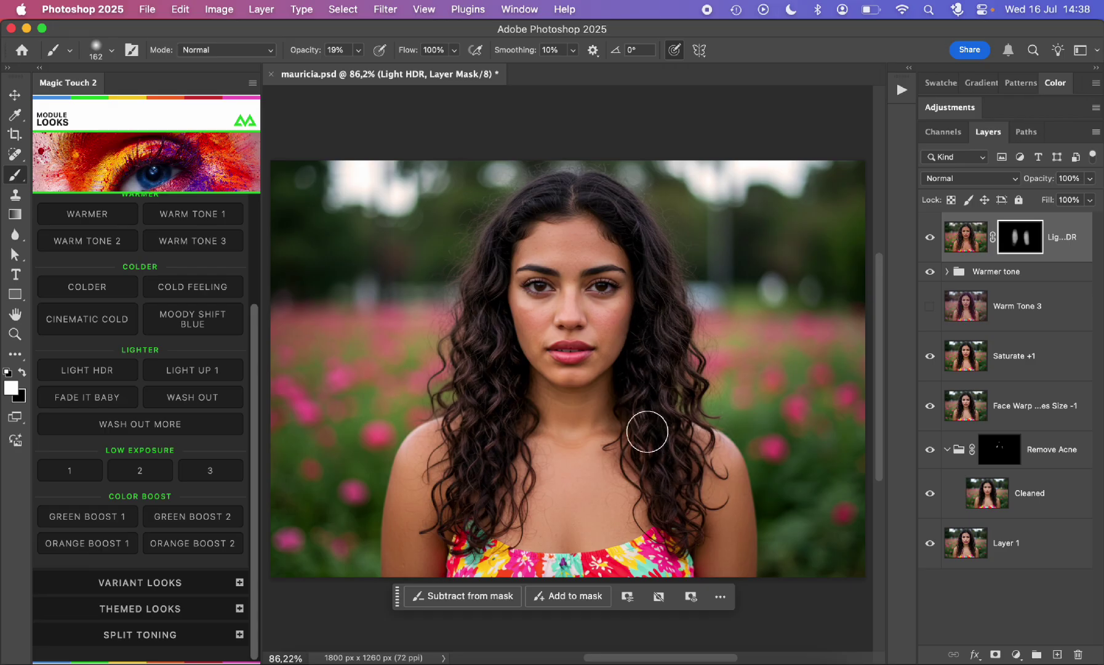
pyautogui.keyDown('alt'); pyautogui.click(931, 544); pyautogui.keyUp('alt')
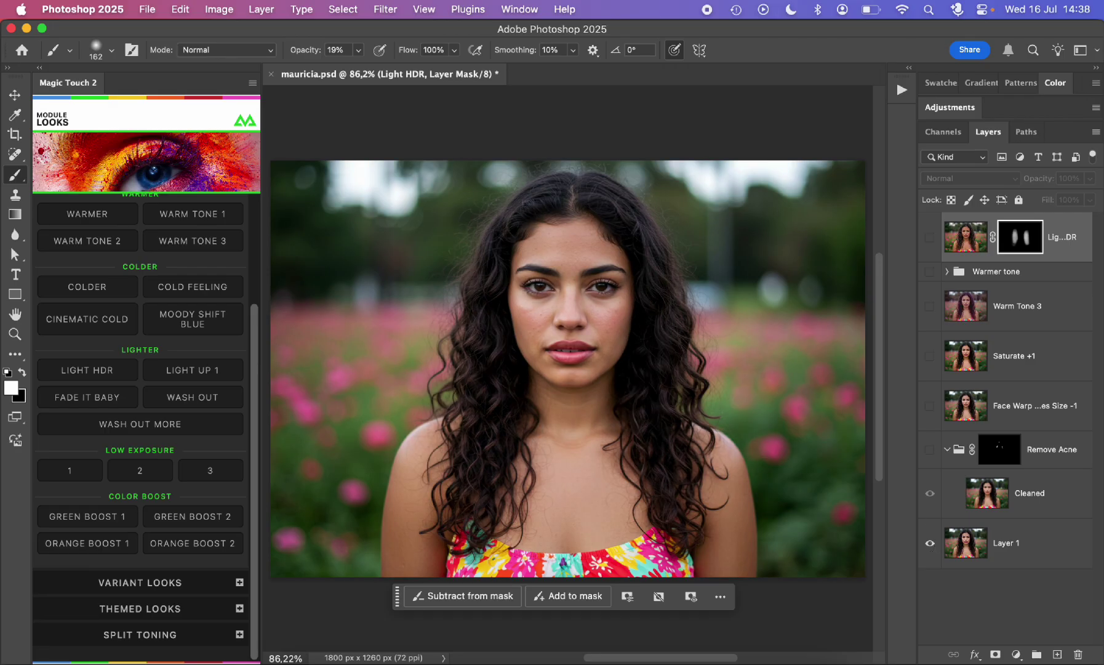
pyautogui.keyDown('alt'); pyautogui.click(931, 544); pyautogui.keyUp('alt')
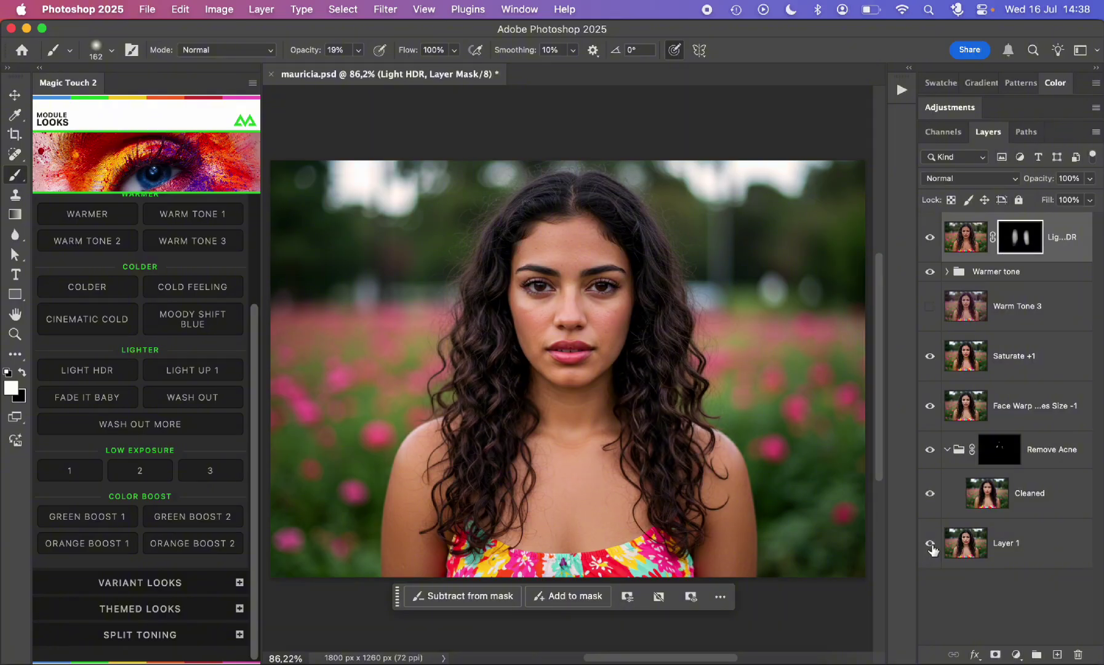
# - Try Light Up 1, then apply Fade It Baby, compare it on and off, and collapse its group
pyautogui.click(201, 371)
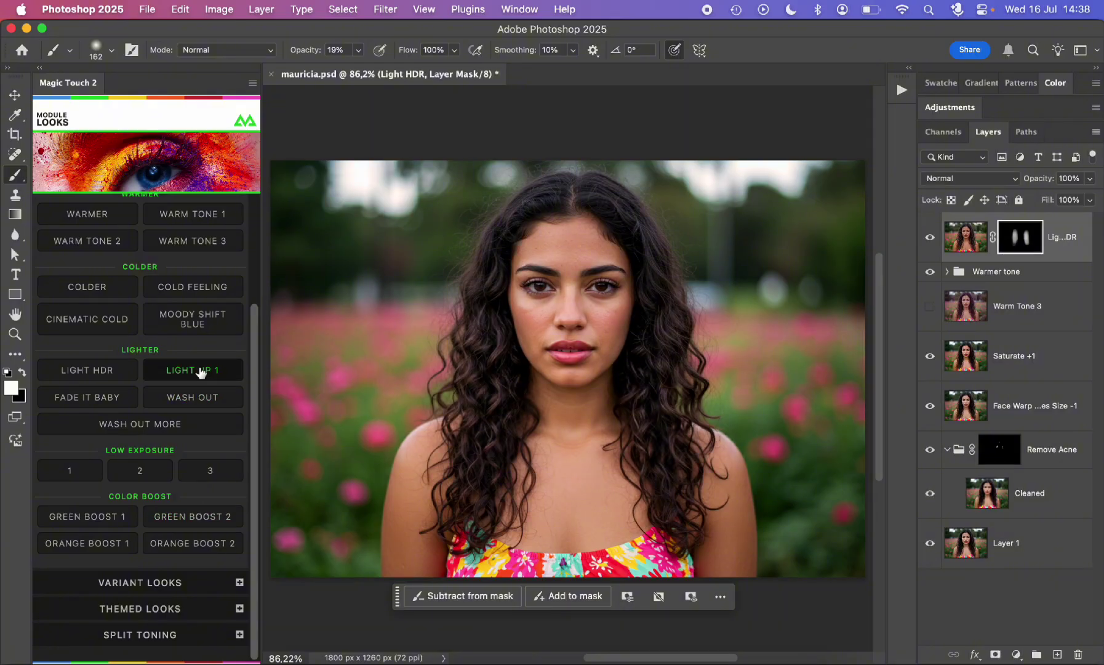
pyautogui.click(99, 399)
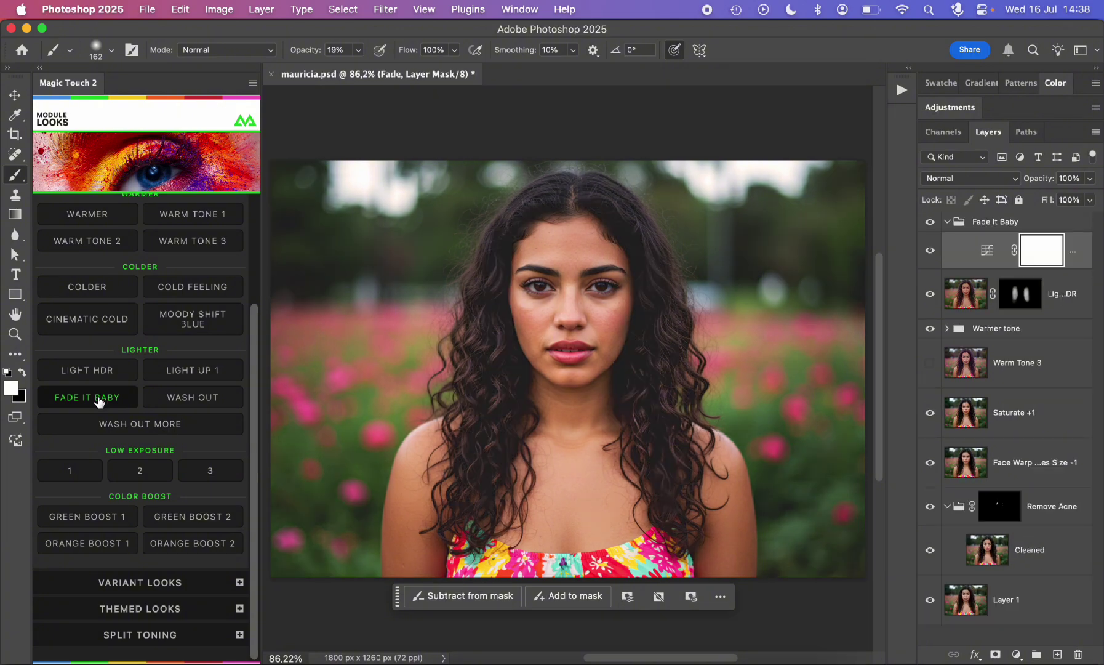
pyautogui.click(930, 253)
pyautogui.click(930, 252)
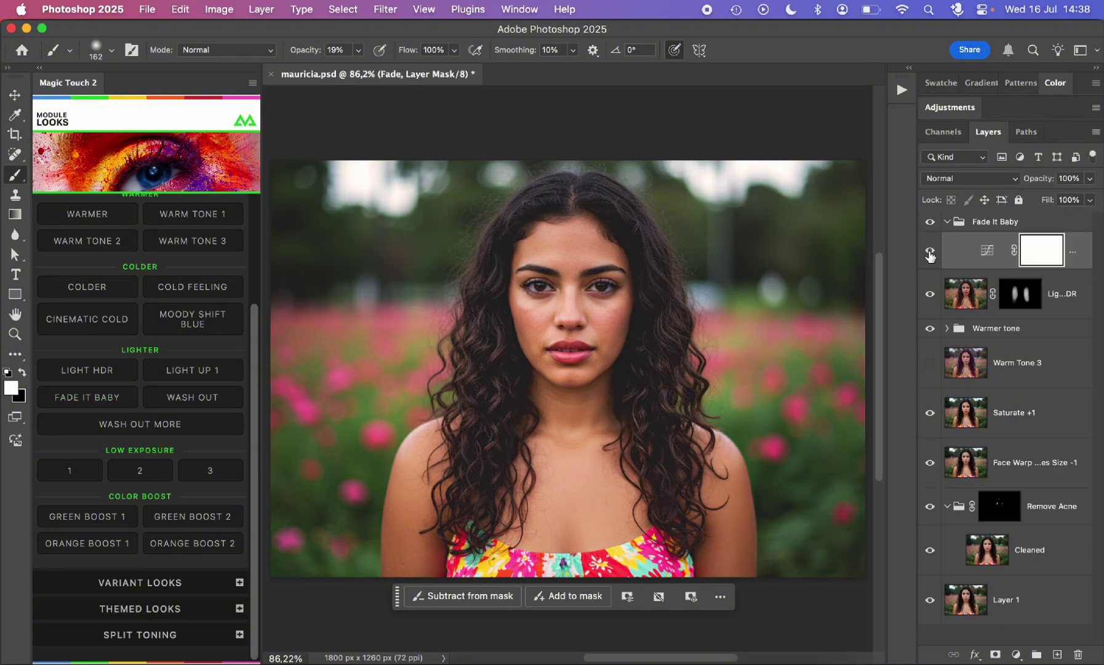
pyautogui.click(947, 223)
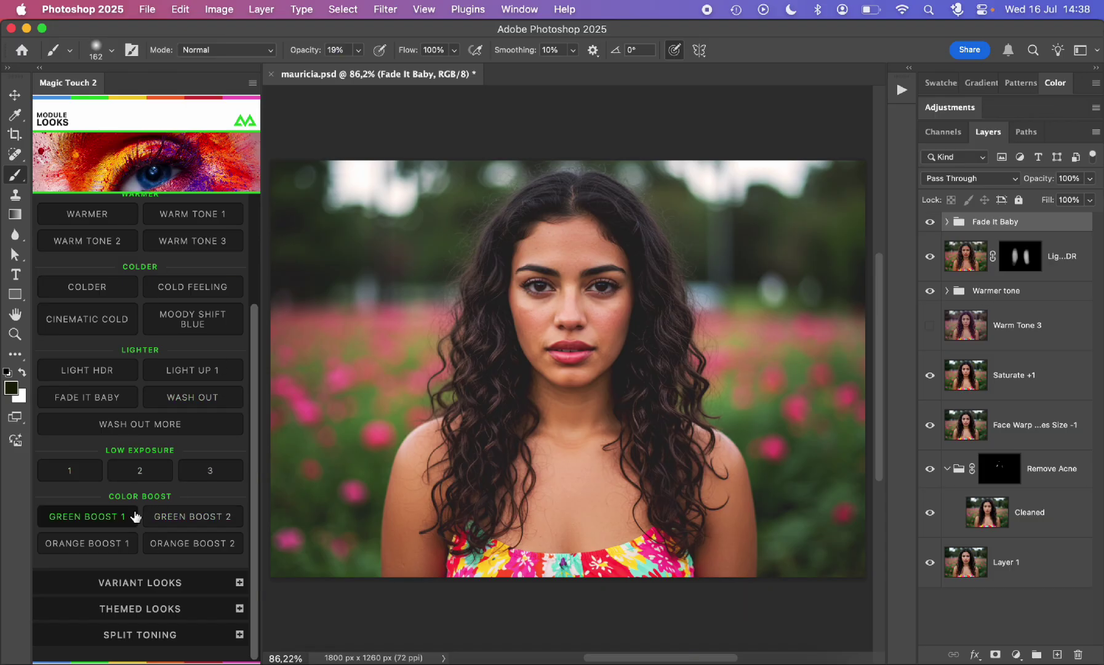
# - Browse the Variant and Themed Looks presets and apply the New York look
pyautogui.click(167, 582)
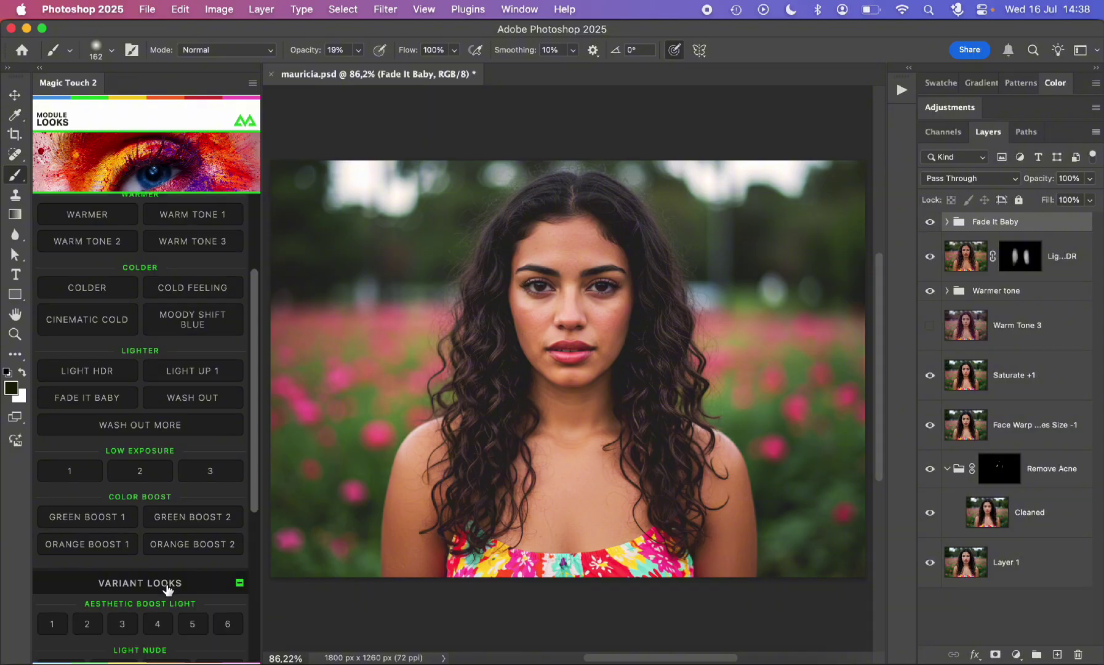
pyautogui.scroll(-5, 181, 419)
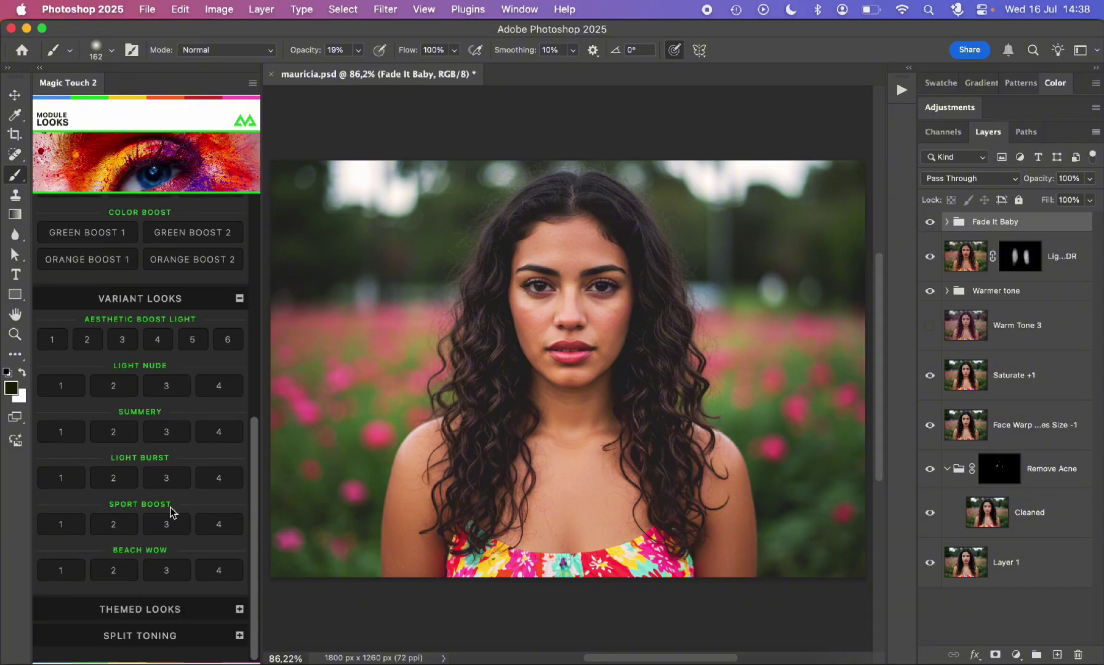
pyautogui.click(157, 613)
pyautogui.scroll(-8, 175, 452)
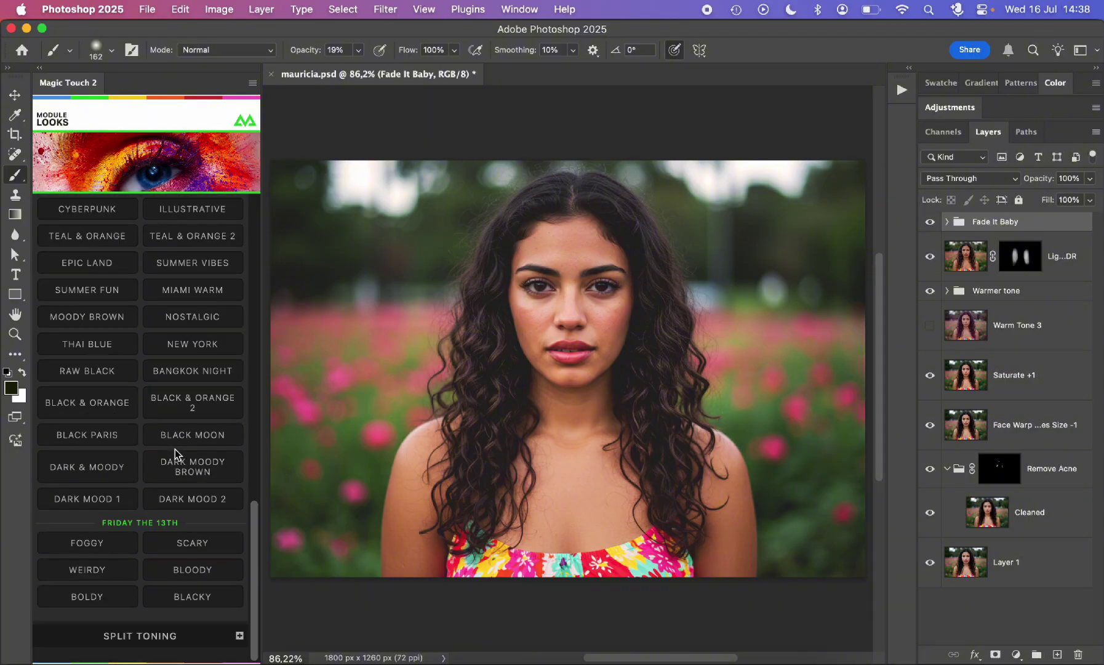
pyautogui.scroll(3, 176, 425)
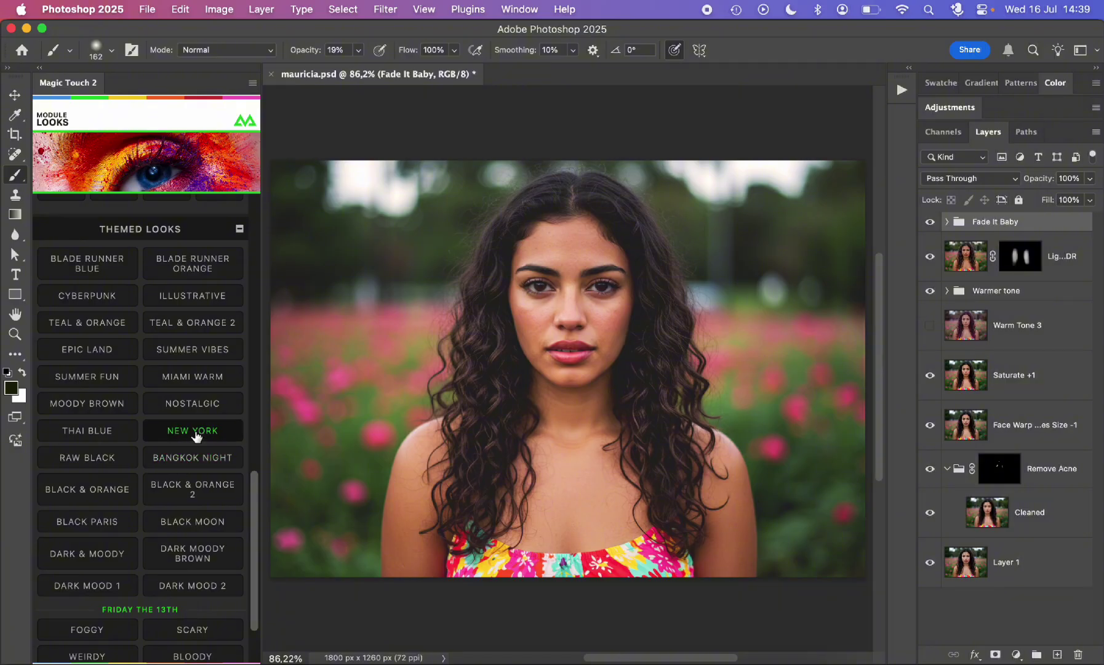
pyautogui.click(196, 430)
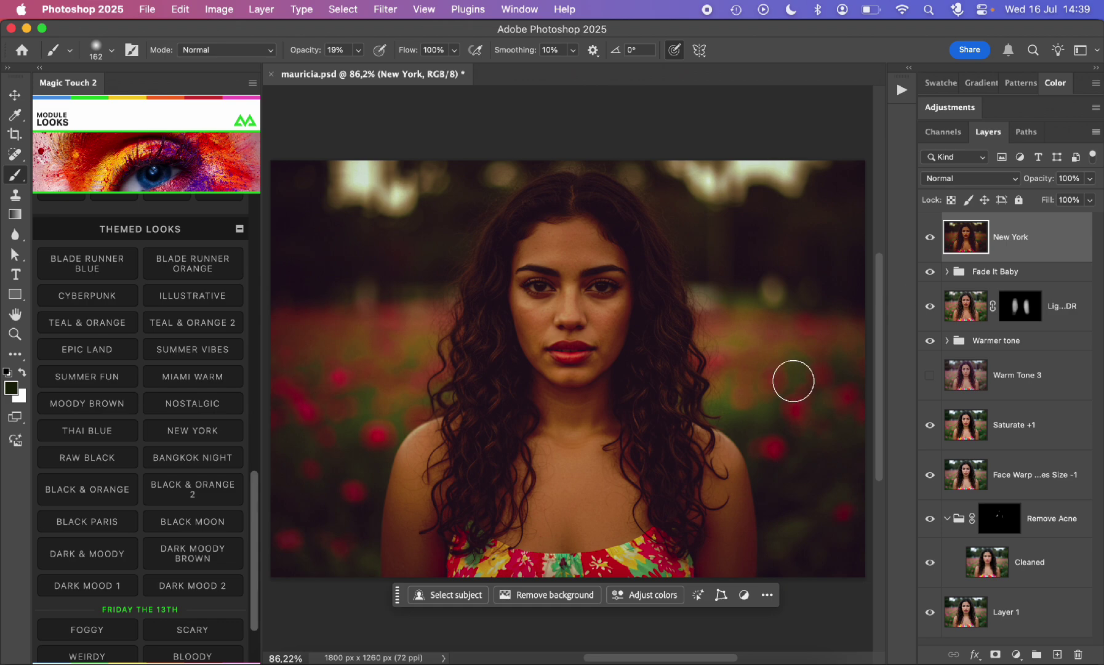
# - Set the New York layer to 32% opacity and compare against the original photo
pyautogui.click(1090, 179)
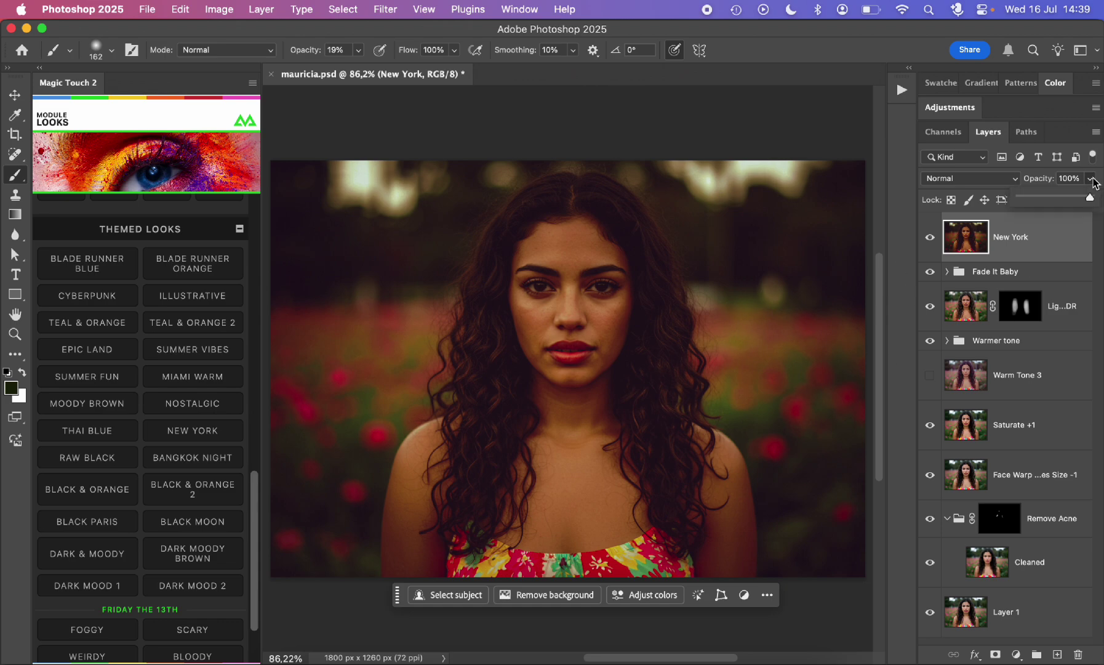
pyautogui.moveTo(1090, 200); pyautogui.dragTo(1043, 199)
pyautogui.click(931, 239)
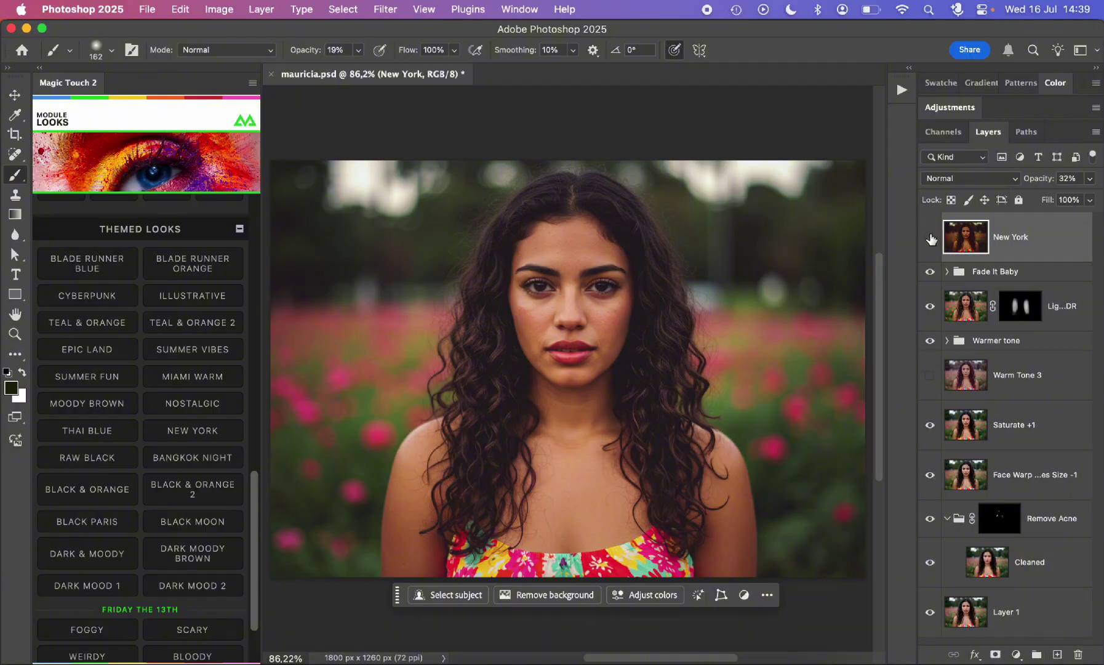
pyautogui.click(931, 239)
pyautogui.click(931, 239)
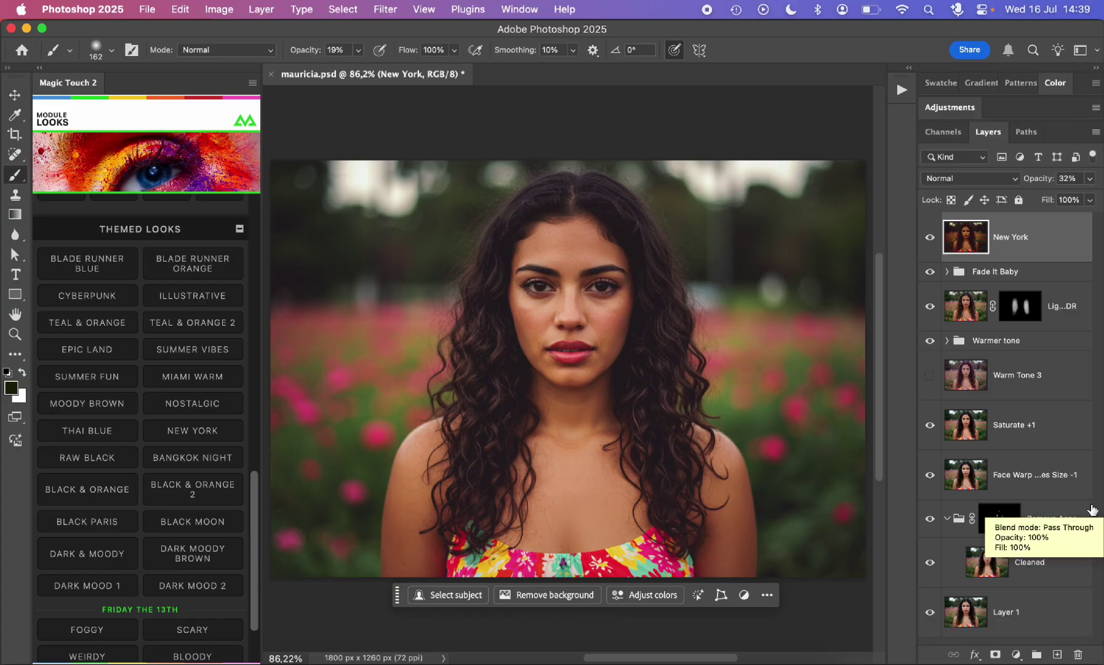
pyautogui.click(930, 613)
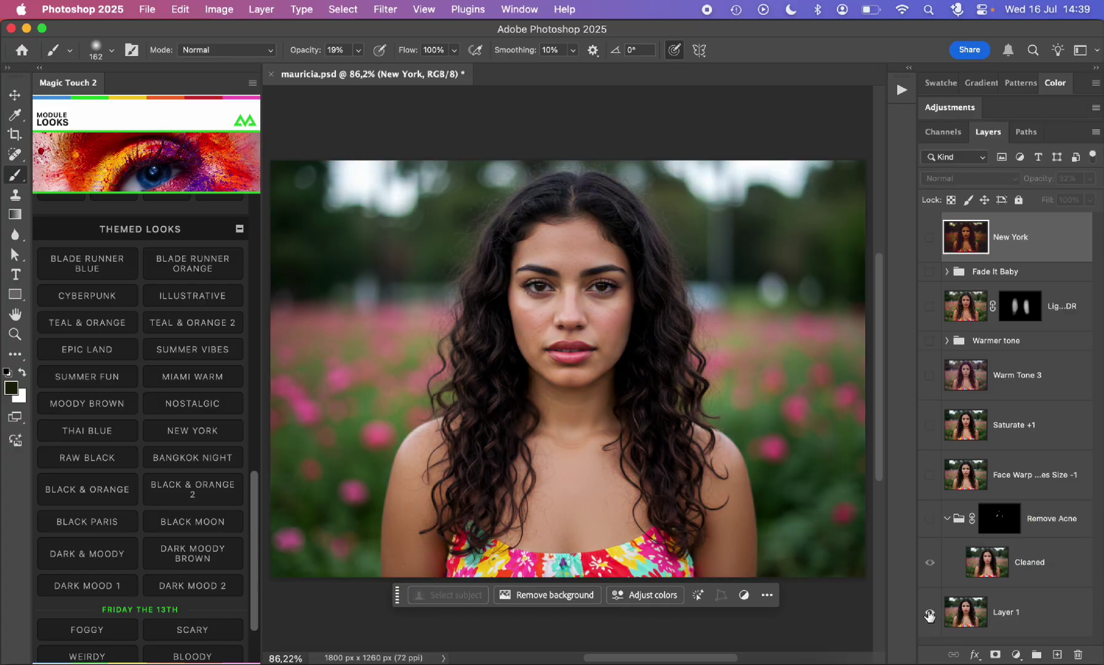
# - Restore the retouched view and open the Corner Lights collection in Magic Touch 2 Effects
pyautogui.click(929, 613)
pyautogui.scroll(10, 185, 477)
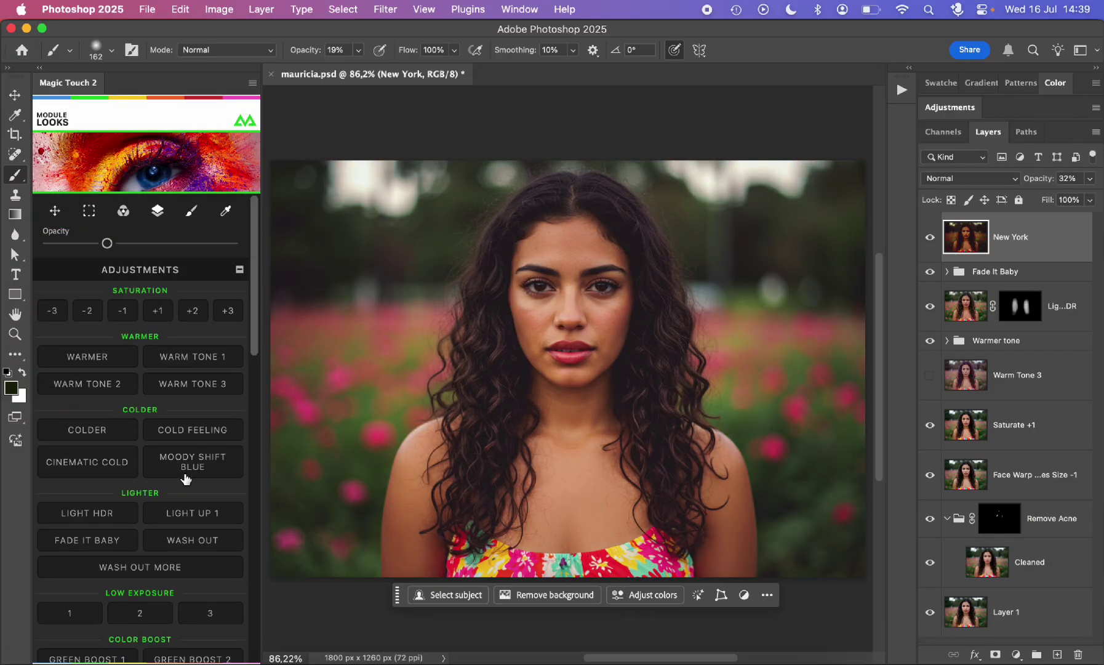
pyautogui.click(131, 103)
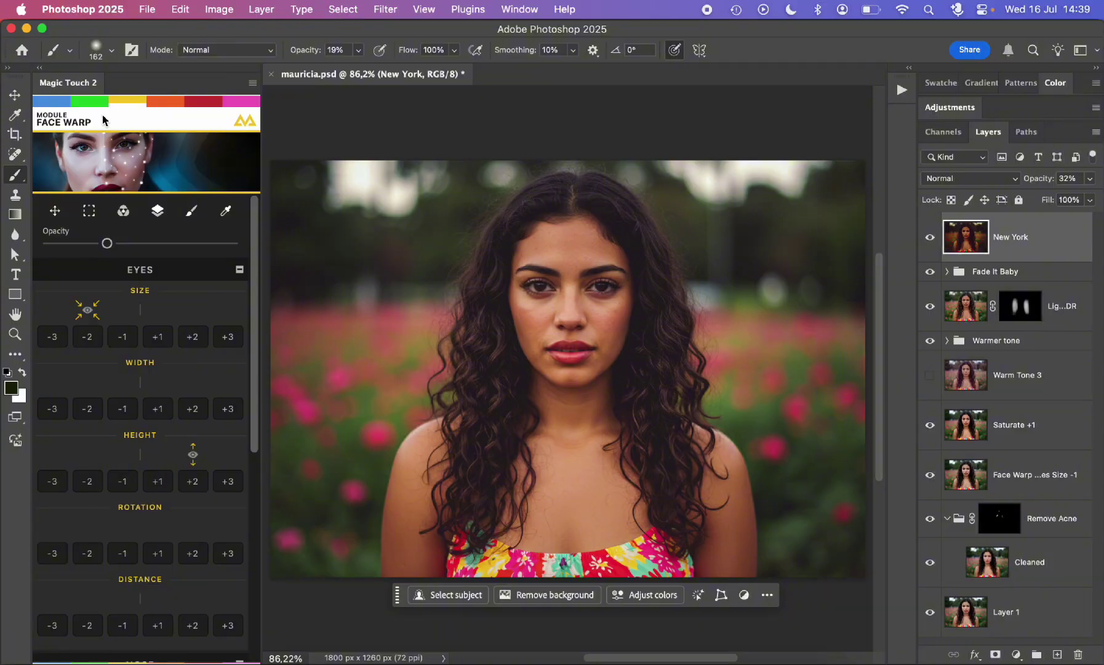
pyautogui.click(154, 103)
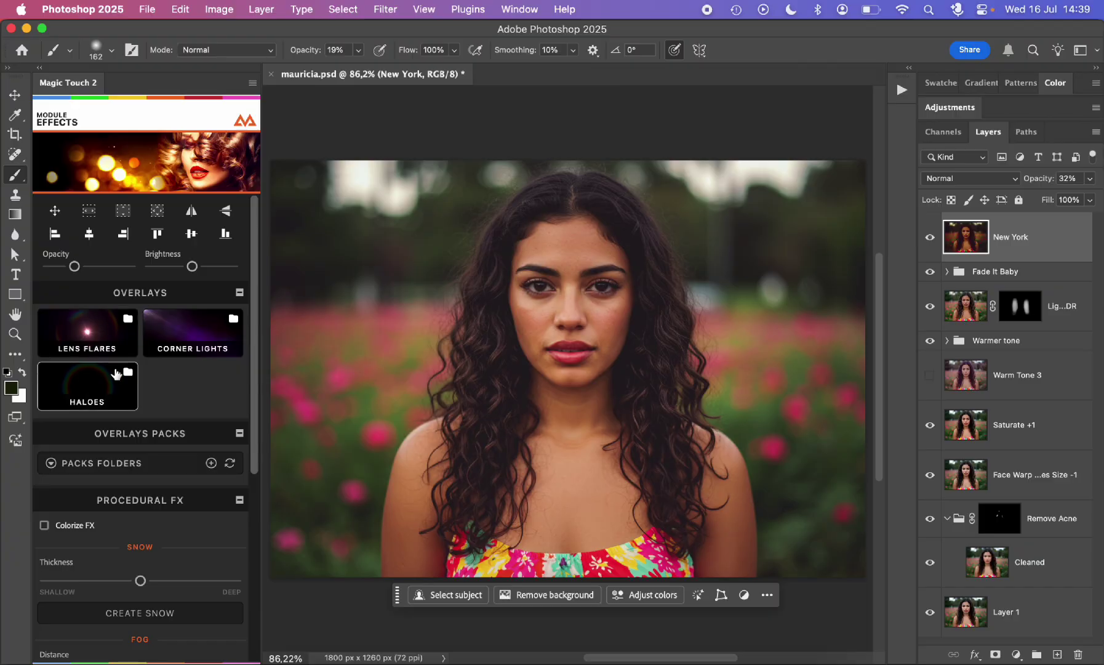
pyautogui.click(163, 434)
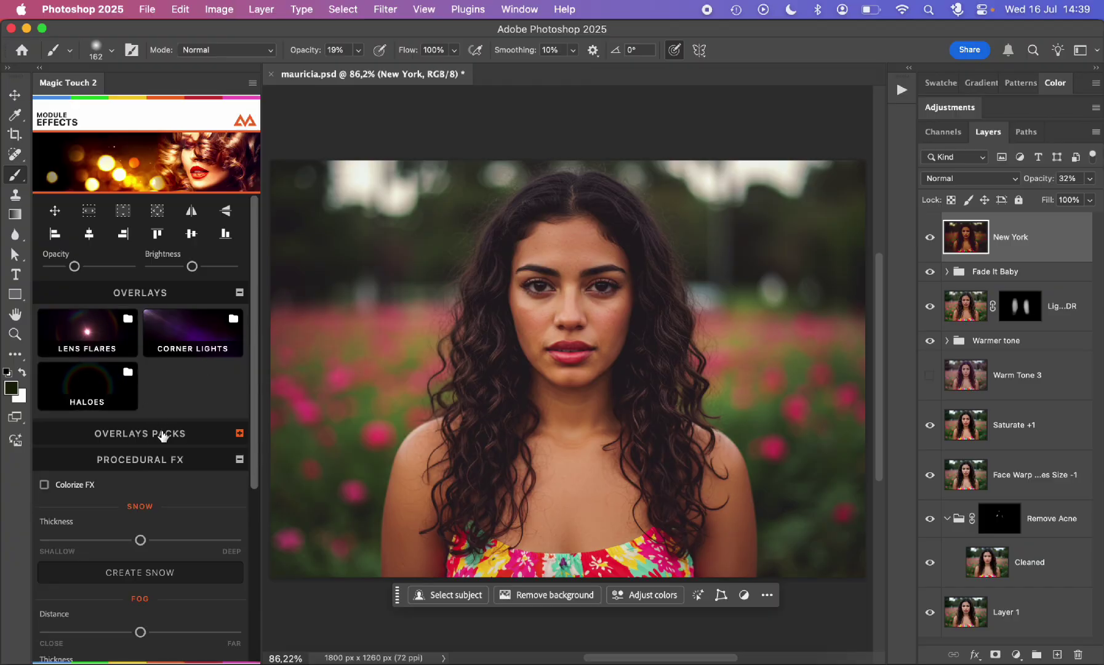
pyautogui.click(163, 435)
pyautogui.scroll(-5, 144, 519)
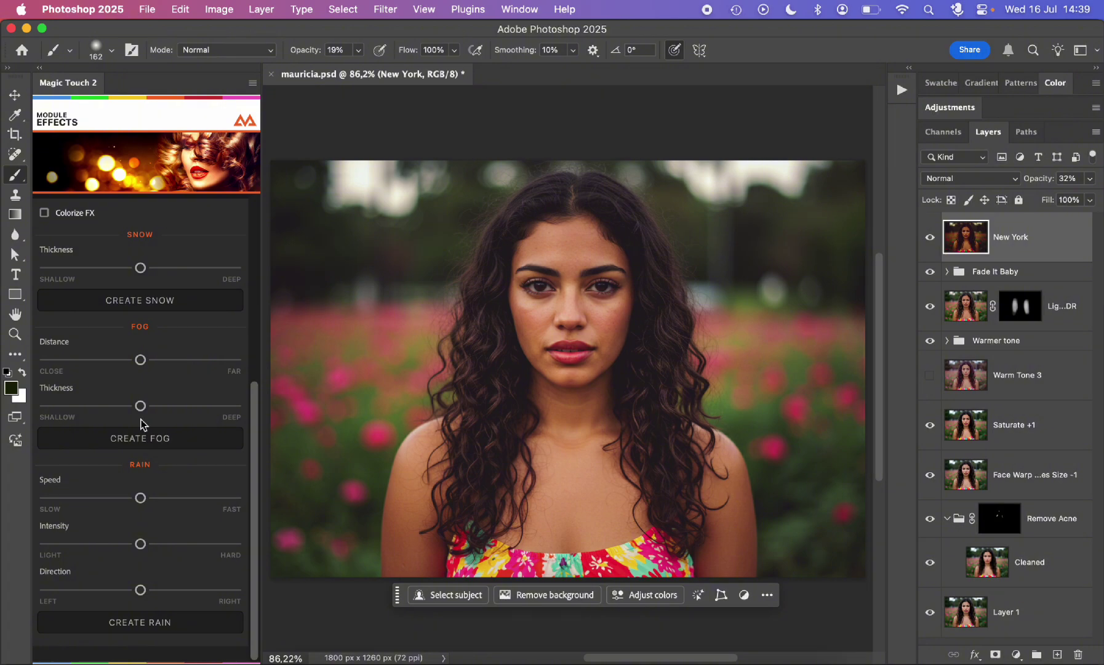
pyautogui.scroll(4, 141, 424)
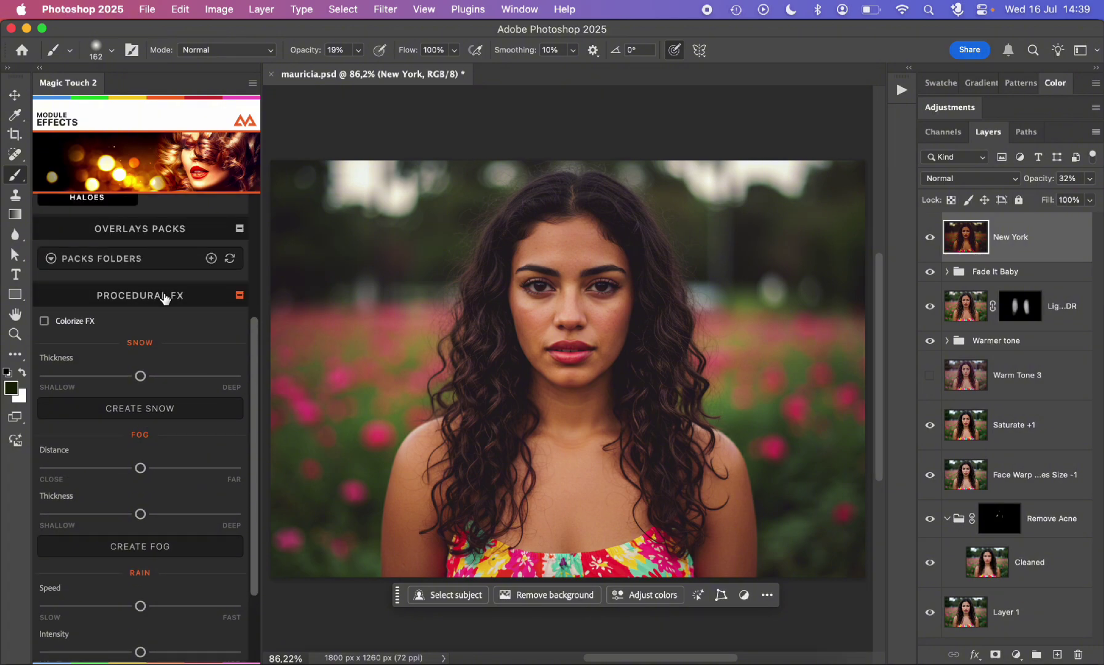
pyautogui.scroll(-3, 164, 298)
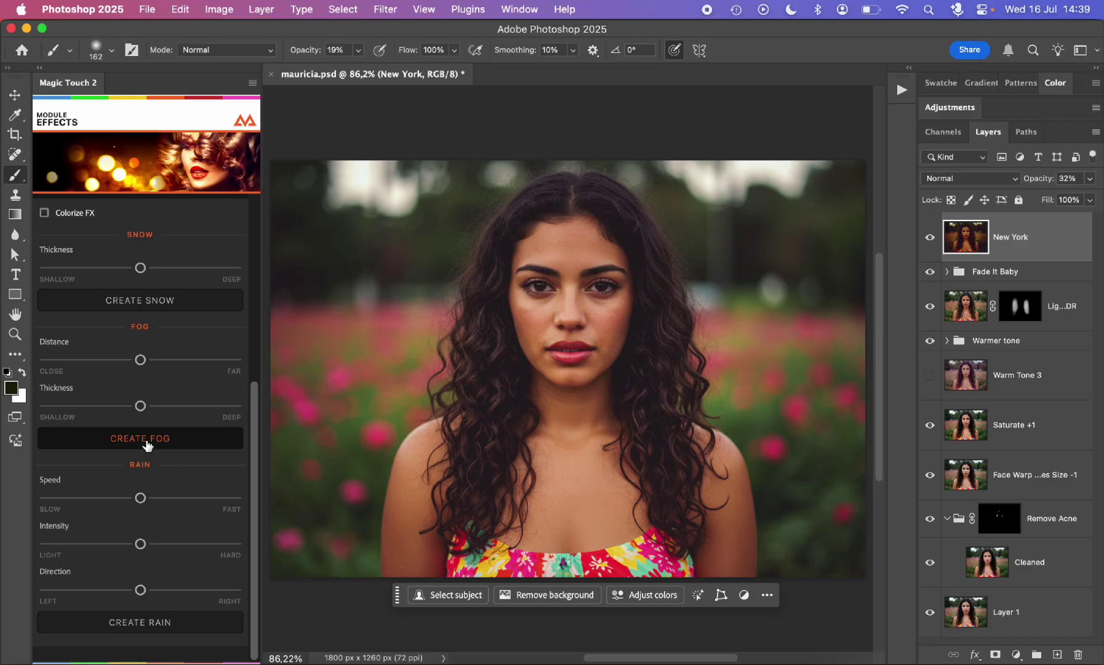
pyautogui.click(160, 304)
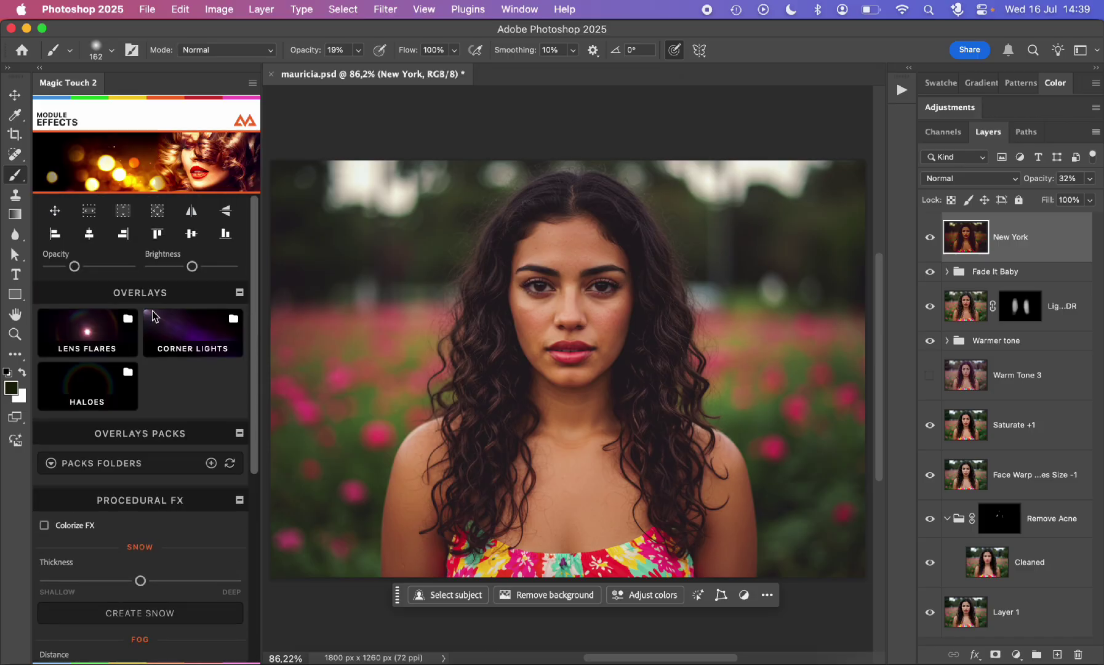
pyautogui.click(182, 339)
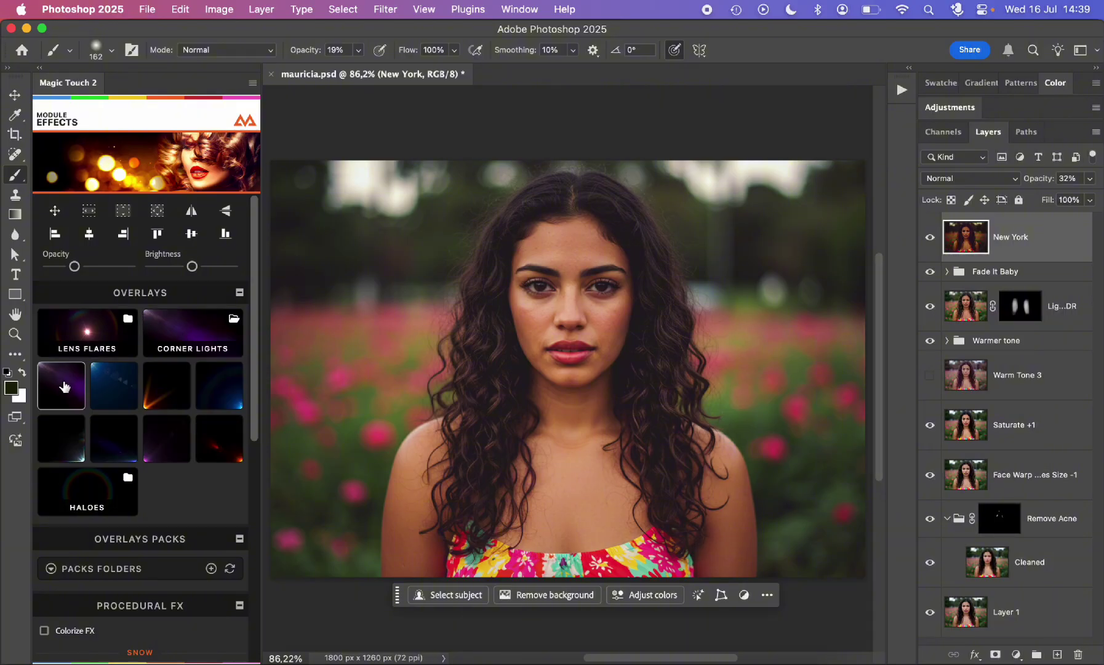
# - Replace the purple first corner light with the warmer Corner Light 08 and lower its fill
pyautogui.click(65, 383)
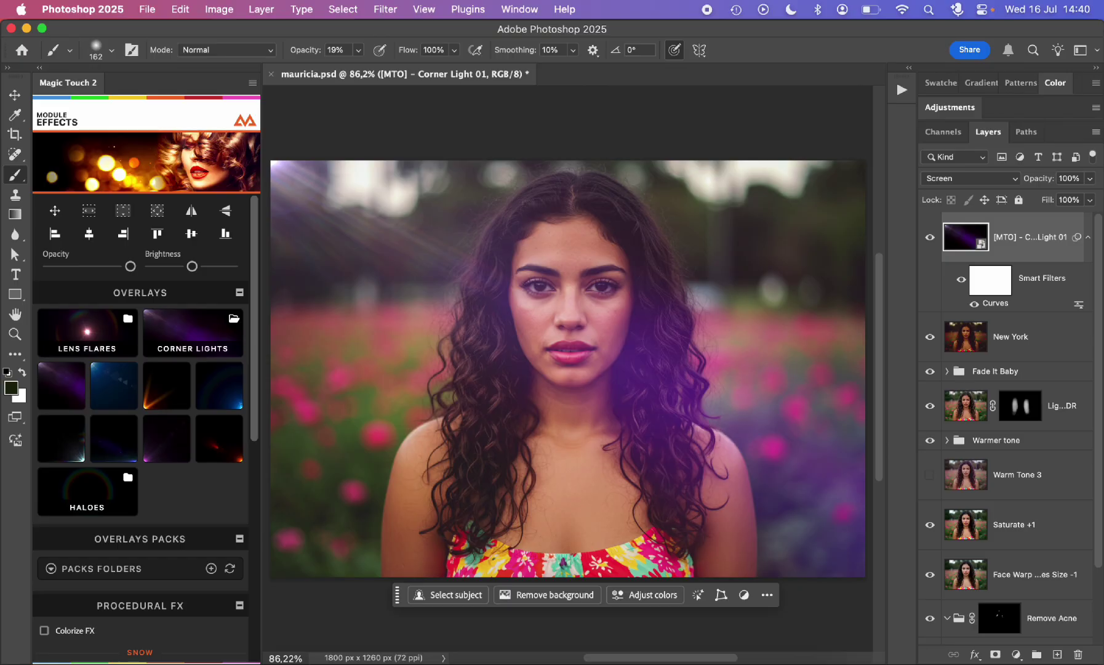
pyautogui.press('super+z')
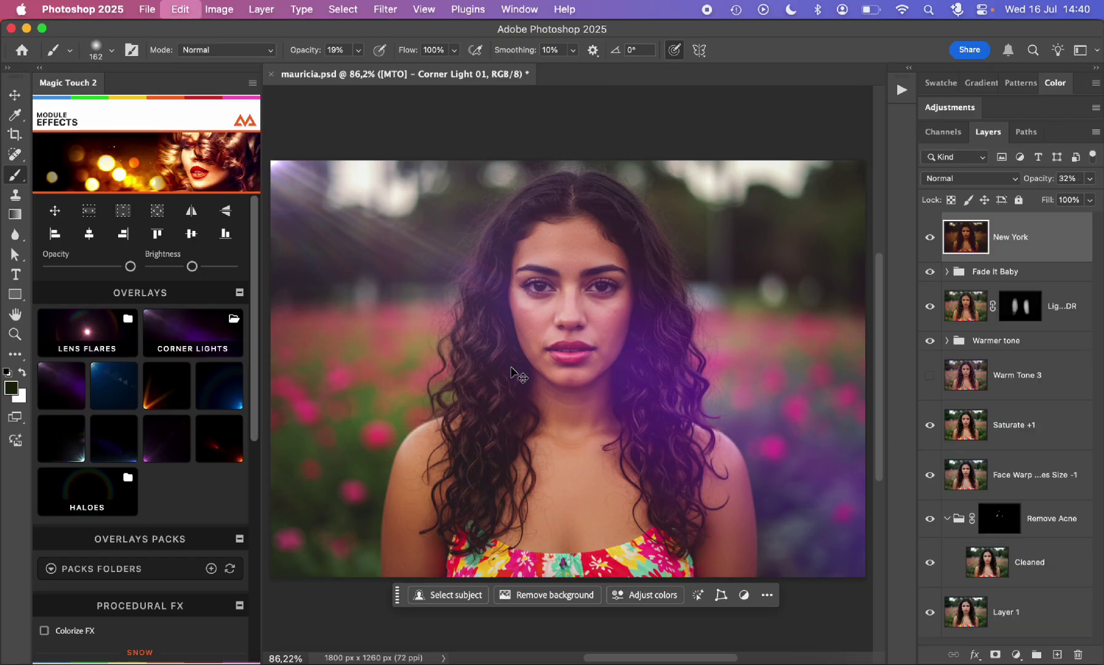
pyautogui.click(219, 443)
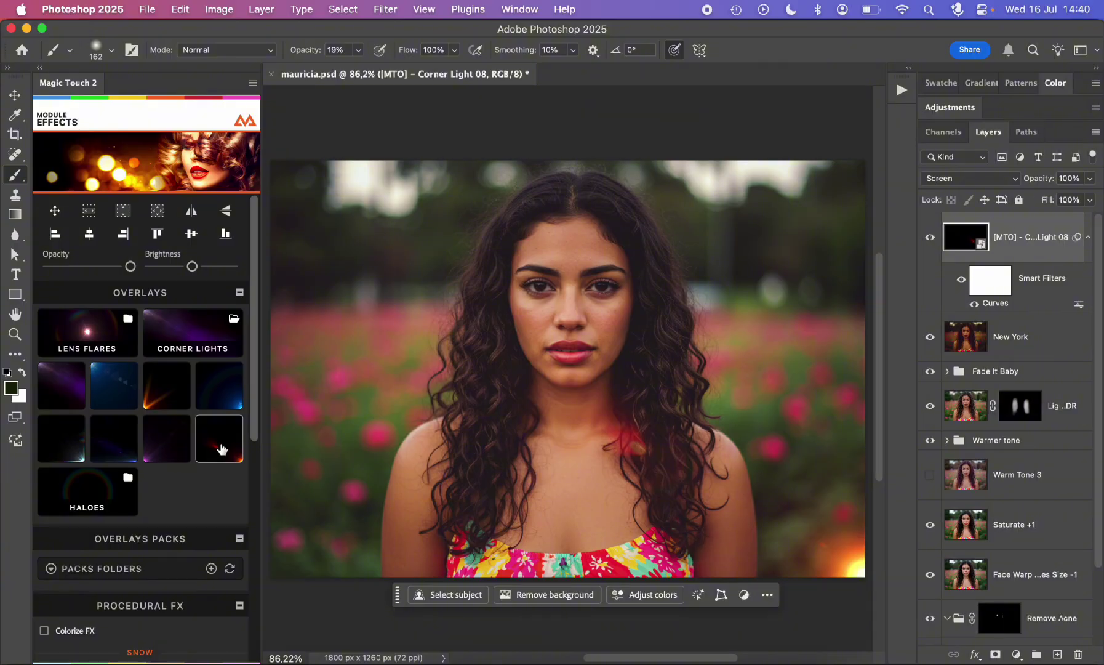
pyautogui.click(1091, 201)
pyautogui.moveTo(1086, 217); pyautogui.dragTo(1066, 221)
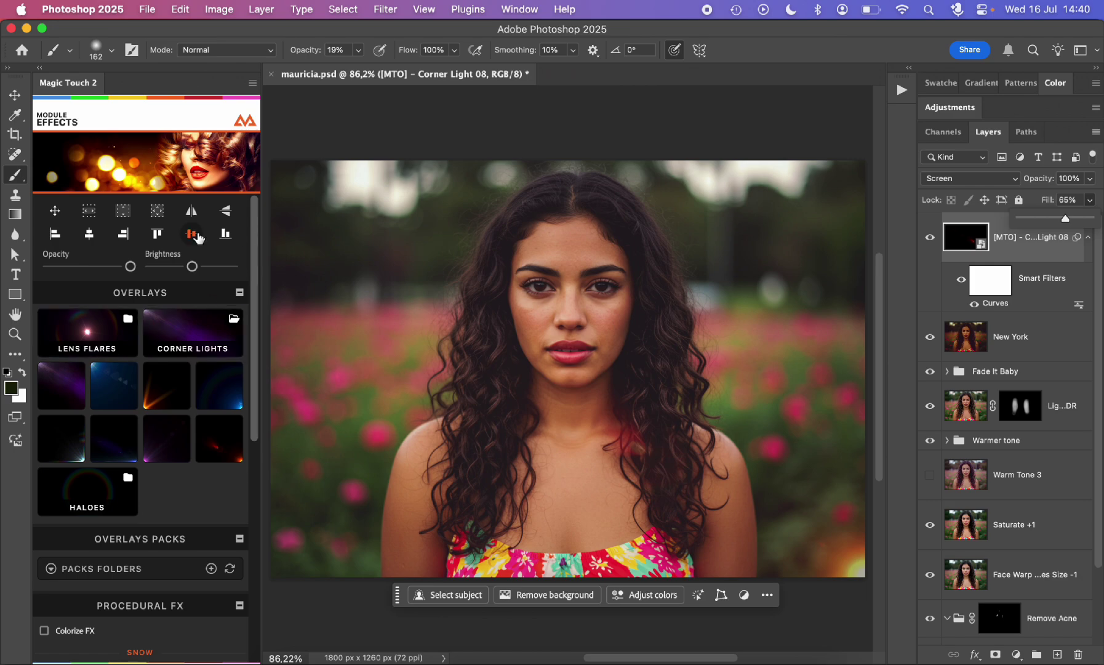
# - Scale the Corner Light 08 layer beyond the canvas edges with Free Transform
pyautogui.click(15, 94)
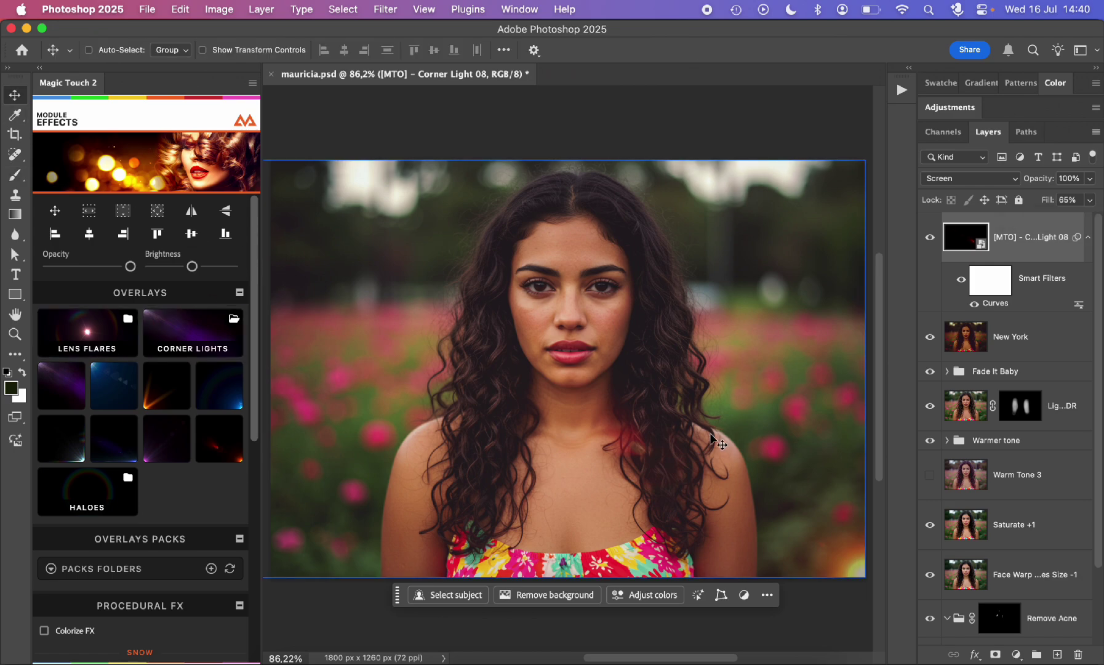
pyautogui.press('super+minus')
pyautogui.press('super+t')
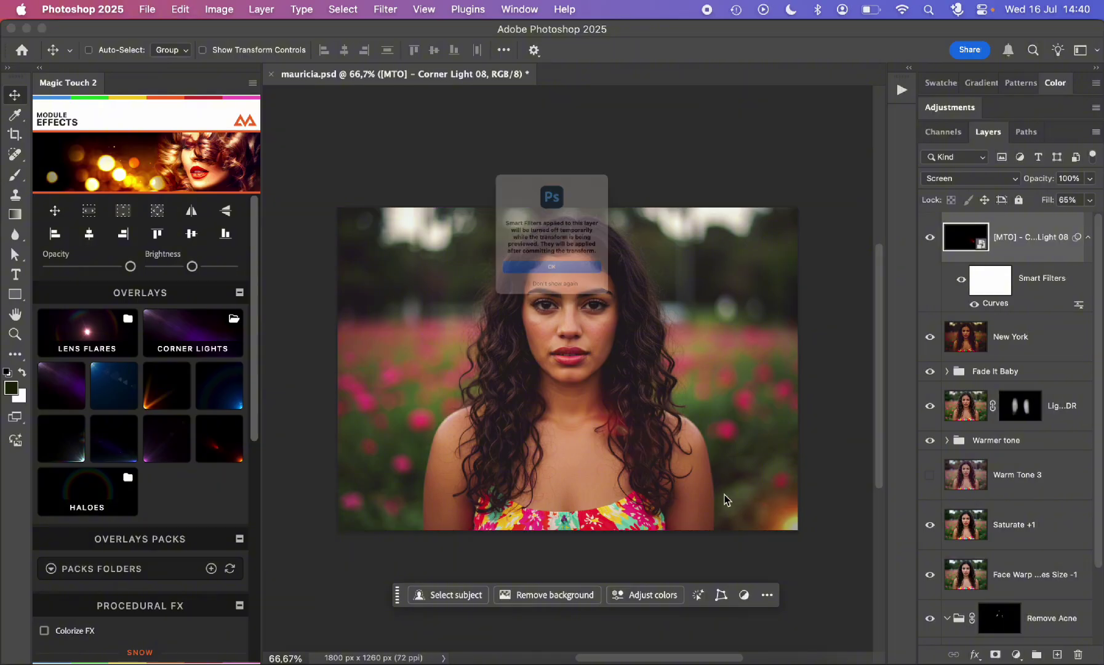
pyautogui.click(610, 294)
pyautogui.moveTo(798, 529); pyautogui.dragTo(840, 559)
pyautogui.press('Return')
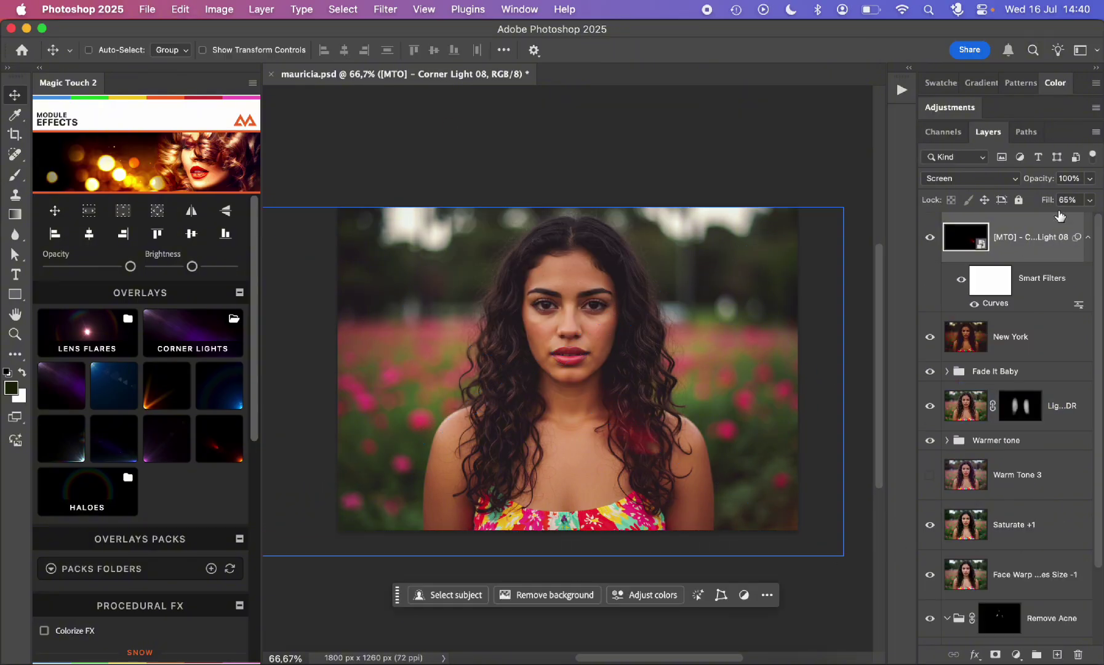
# - Raise the Corner Light 08 layer's fill to 84%
pyautogui.click(1090, 199)
pyautogui.moveTo(1075, 221)
pyautogui.mouseDown()
pyautogui.moveTo(1099, 223)
pyautogui.moveTo(1084, 221)
pyautogui.mouseUp()
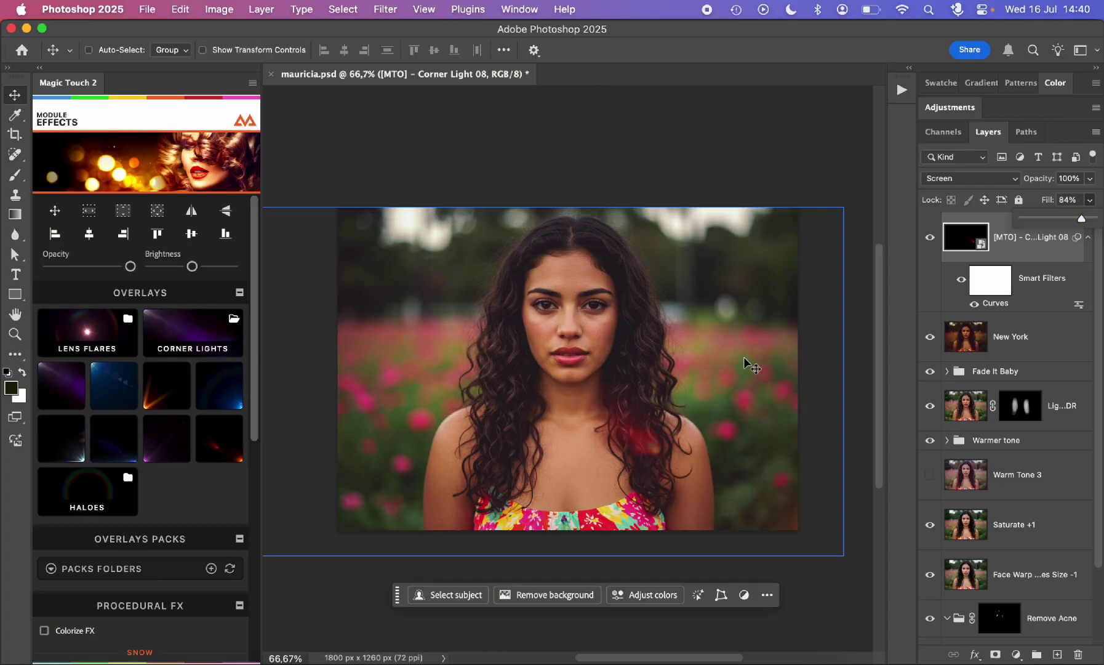
pyautogui.scroll(1, 743, 357)
pyautogui.hscroll(-2, 596, 408)
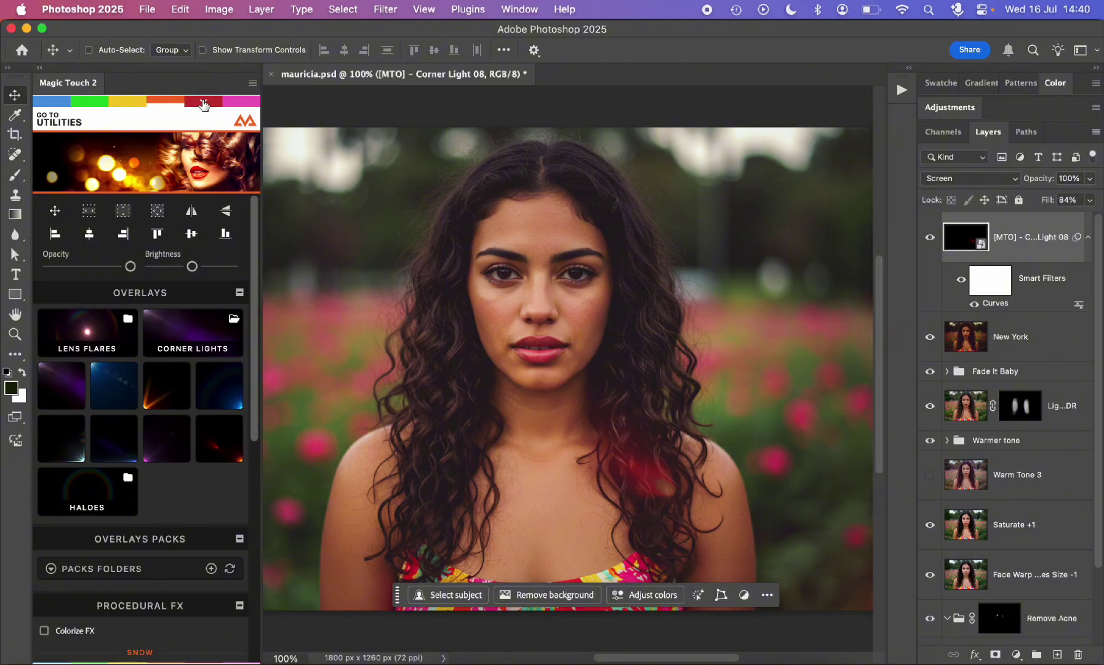
# - Switch Magic Touch 2 to Utilities and expand its Selections and Subject Enhancement sections
pyautogui.click(203, 102)
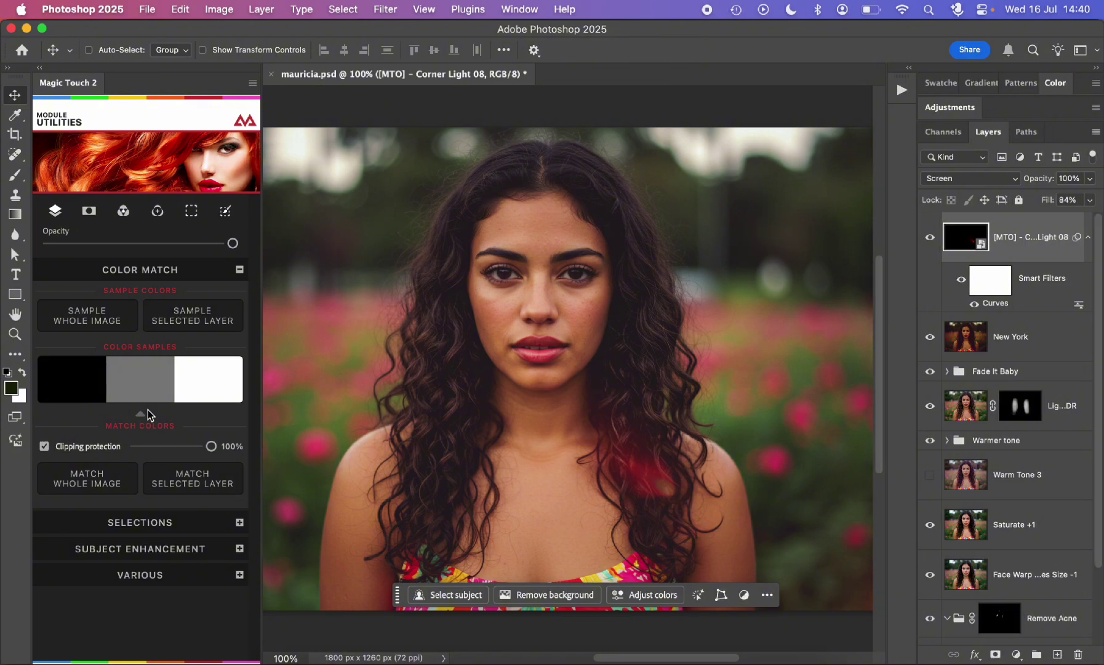
pyautogui.click(148, 523)
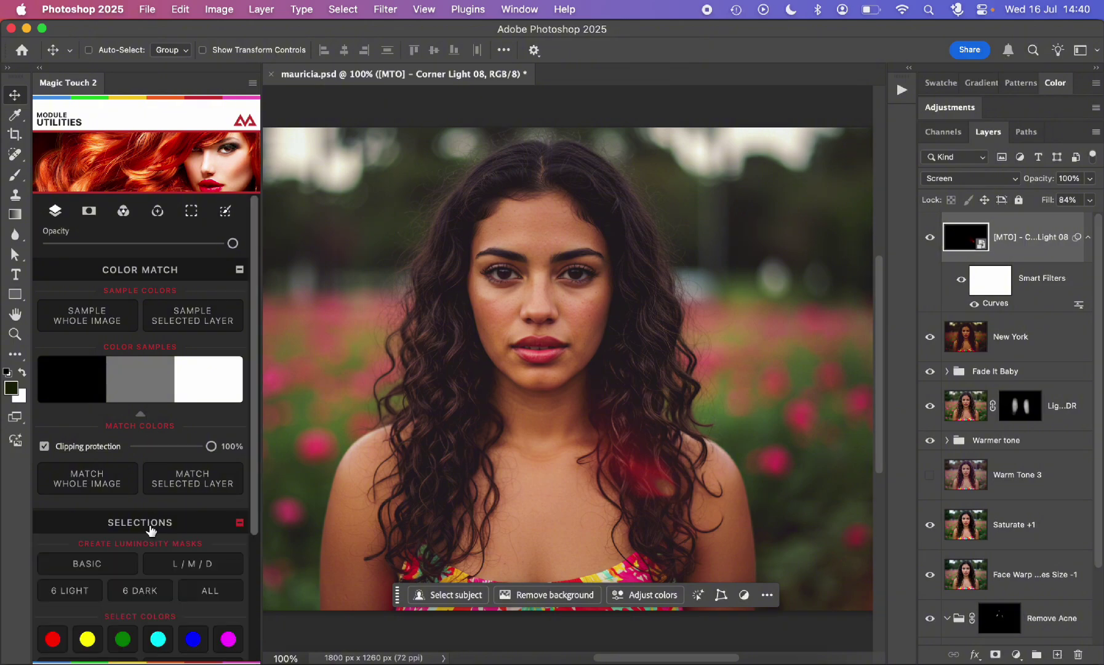
pyautogui.scroll(-5, 150, 528)
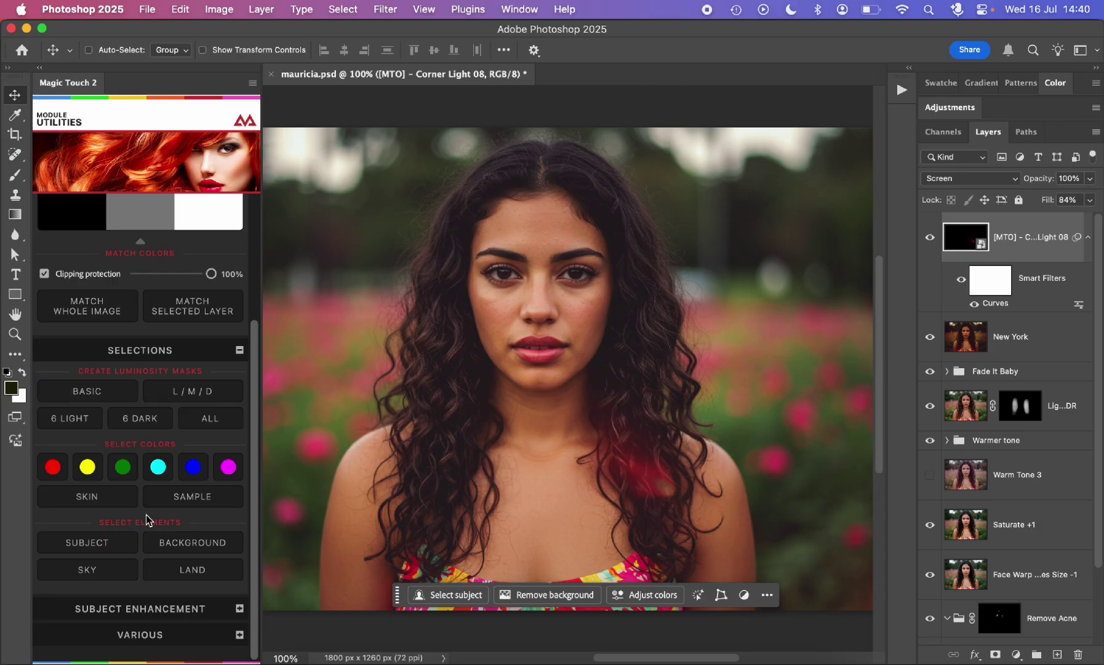
pyautogui.click(148, 608)
pyautogui.scroll(-3, 180, 449)
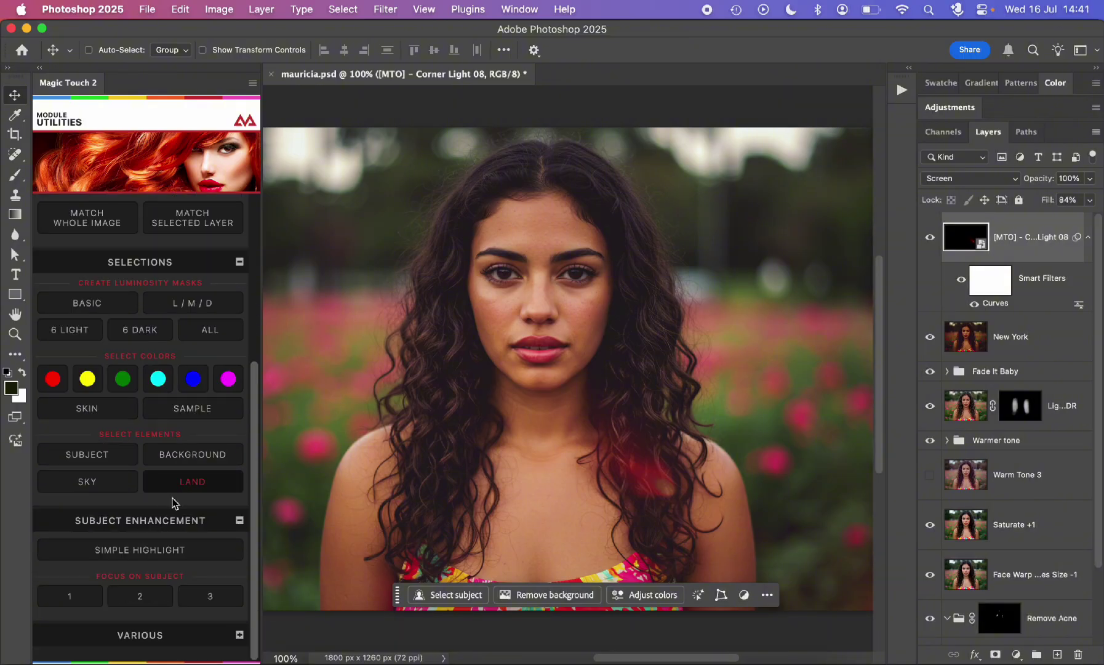
# - Apply Focus on Subject 02, compare it on and off, and set its fill to 28%
pyautogui.click(146, 596)
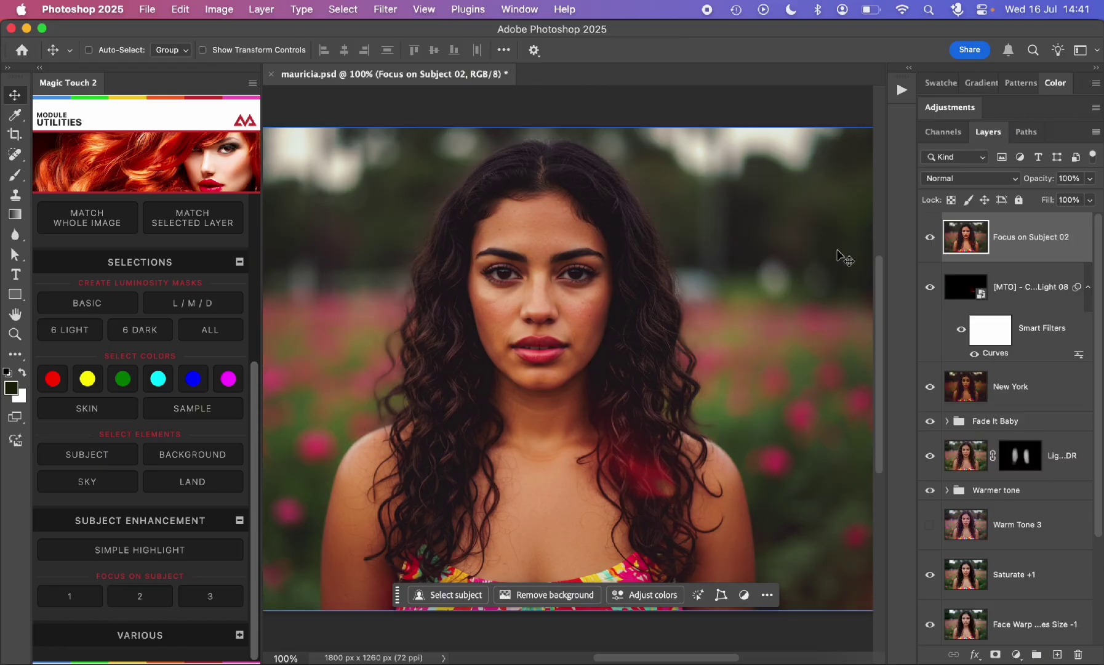
pyautogui.click(931, 237)
pyautogui.click(931, 237)
pyautogui.click(931, 238)
pyautogui.click(931, 238)
pyautogui.click(931, 237)
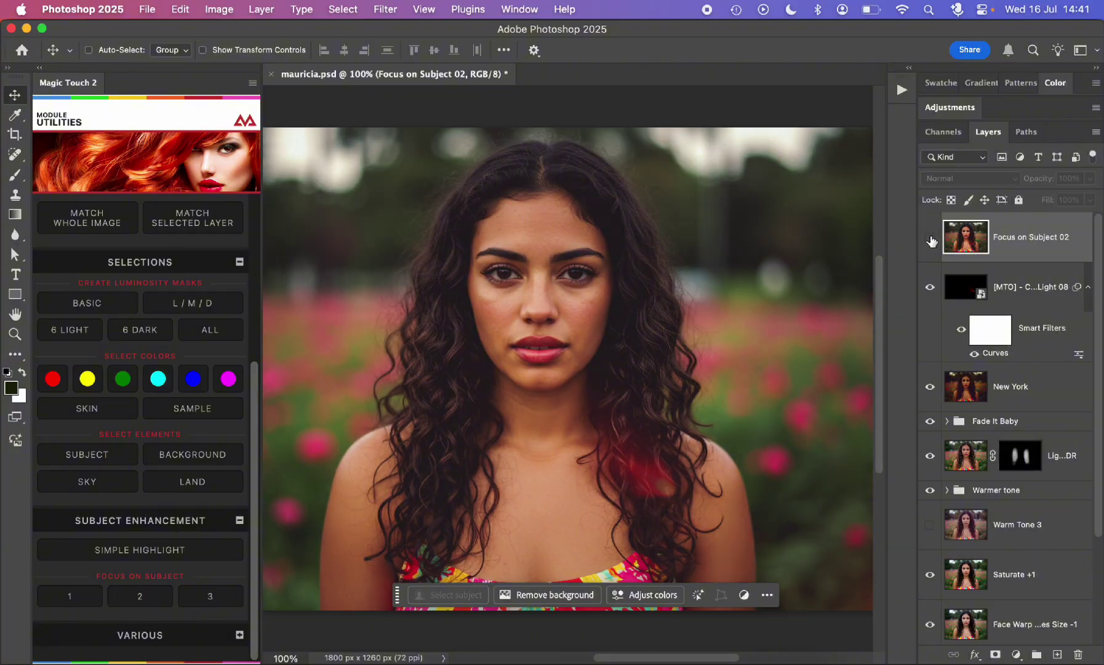
pyautogui.click(931, 238)
pyautogui.click(931, 238)
pyautogui.click(931, 238)
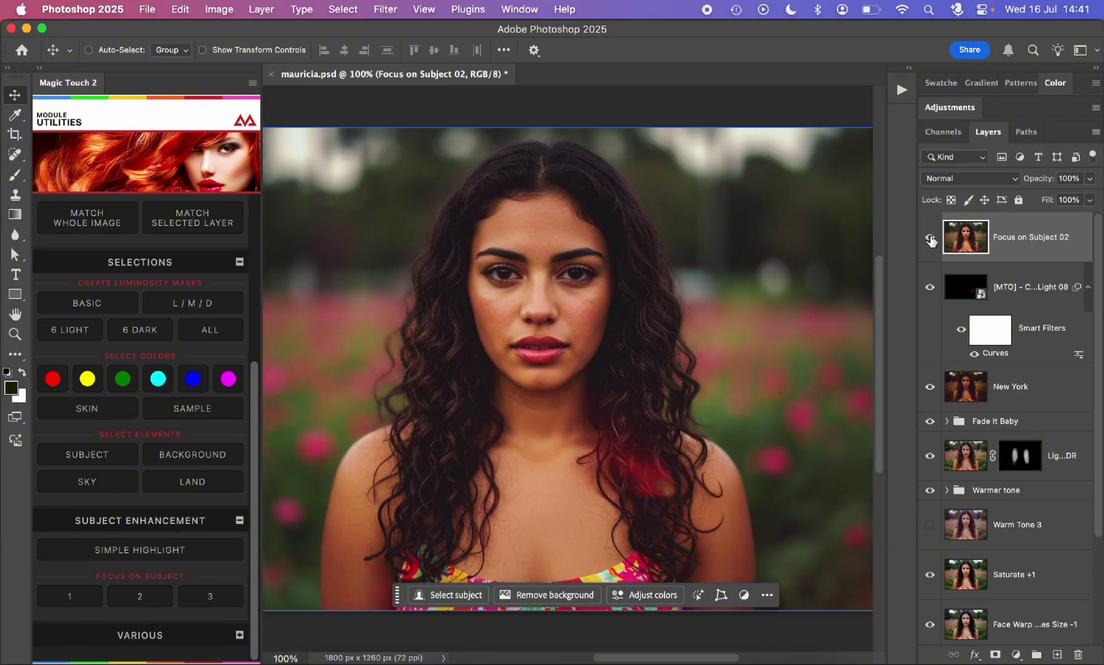
pyautogui.click(930, 238)
pyautogui.click(931, 239)
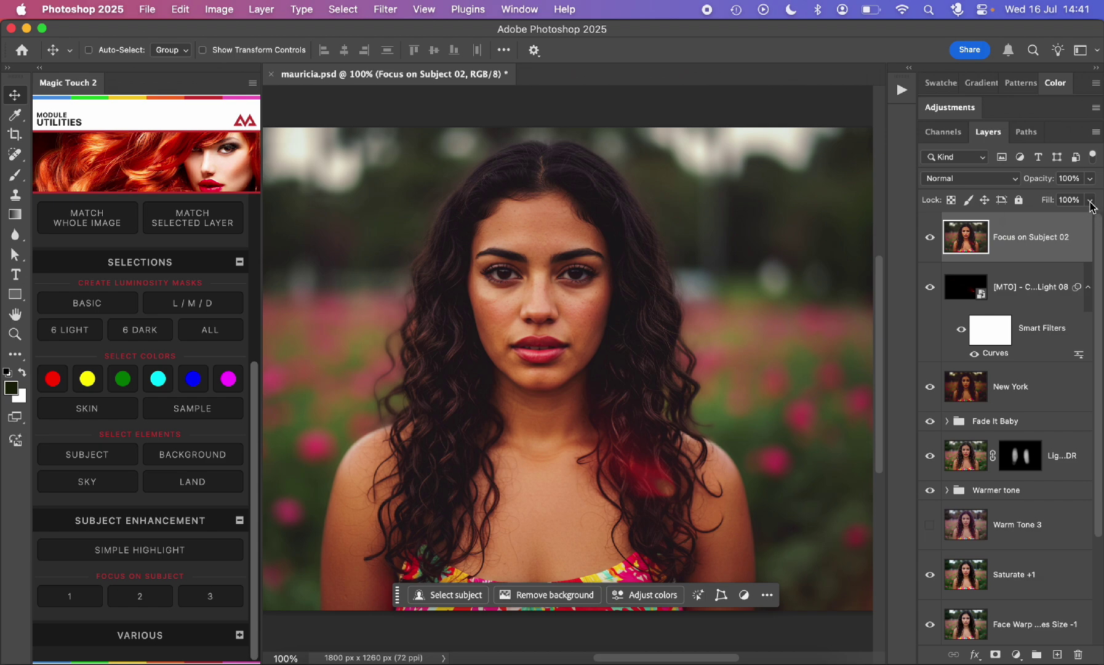
pyautogui.click(1090, 202)
pyautogui.moveTo(1044, 219); pyautogui.dragTo(1040, 218)
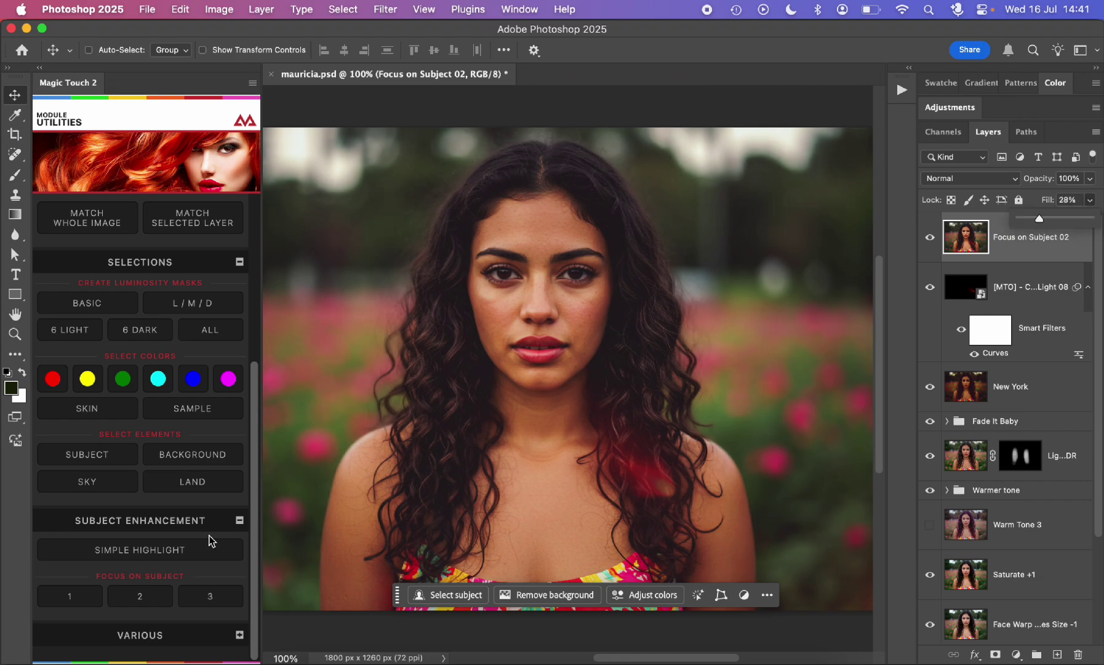
# - Try the Solar Curve look from Various tools, then delete its layer
pyautogui.click(153, 635)
pyautogui.scroll(-2, 165, 501)
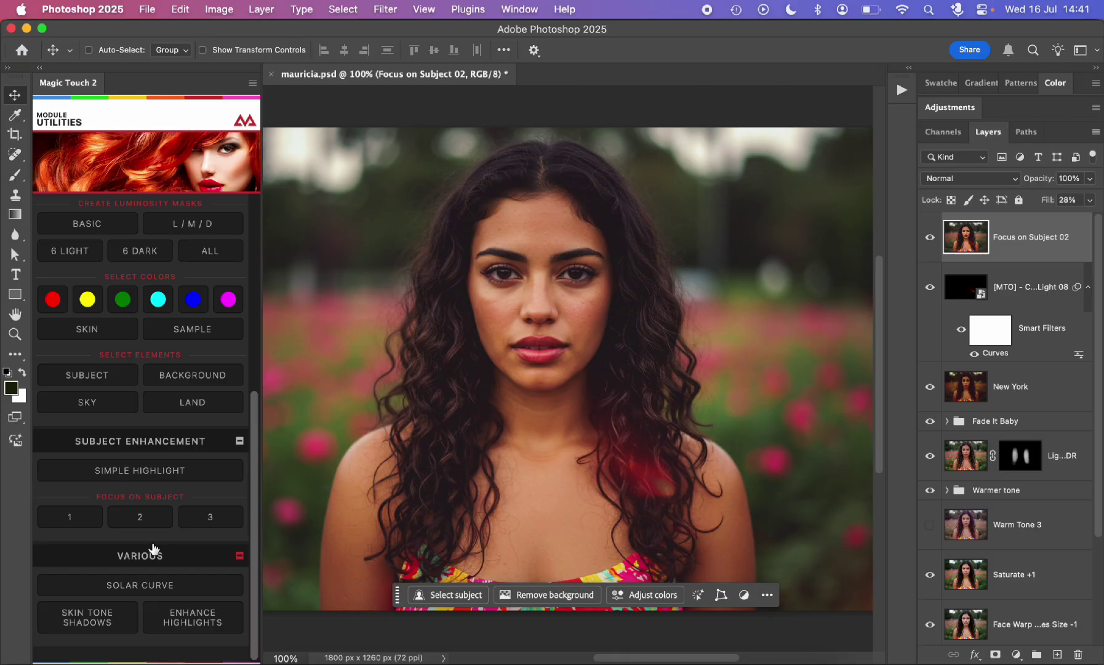
pyautogui.click(136, 586)
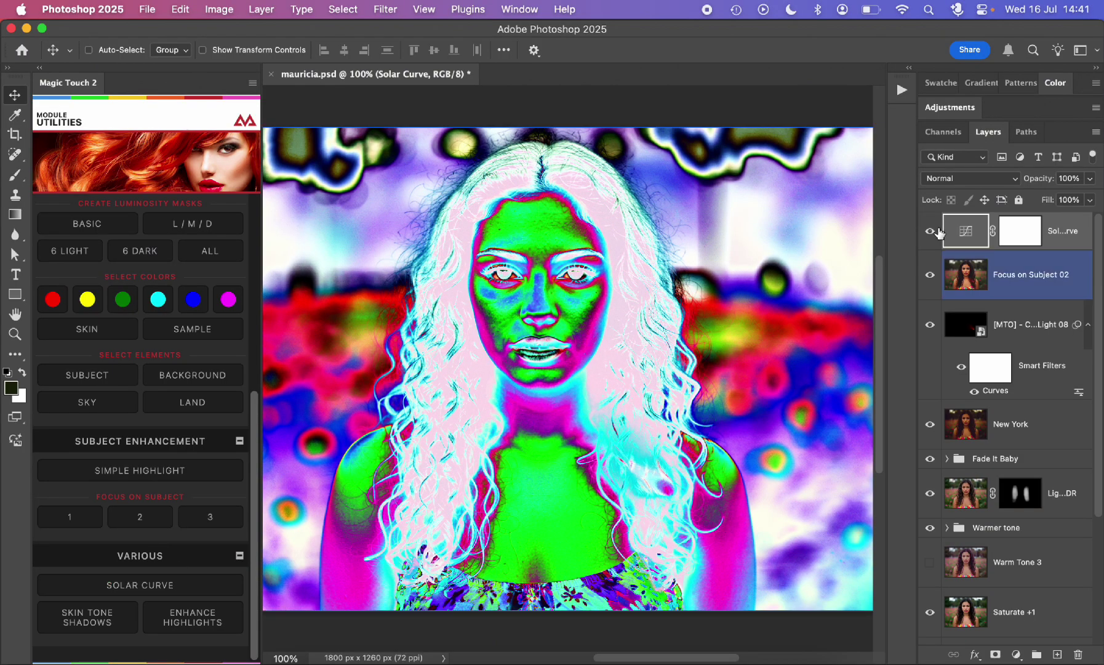
pyautogui.moveTo(1045, 229); pyautogui.dragTo(1079, 655)
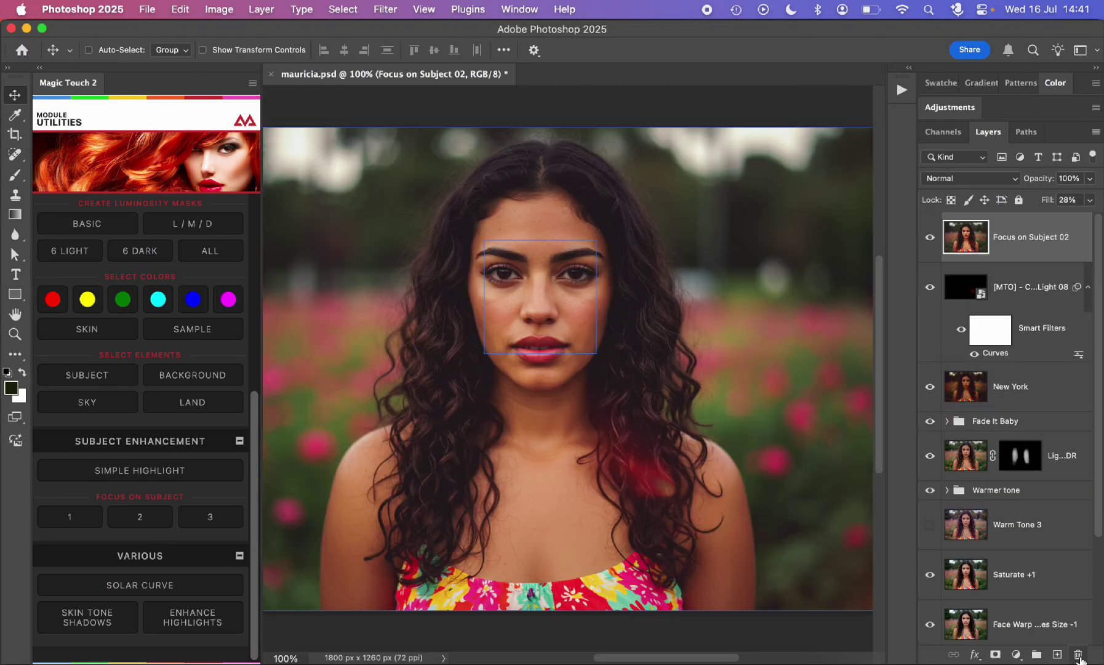
pyautogui.scroll(6, 164, 426)
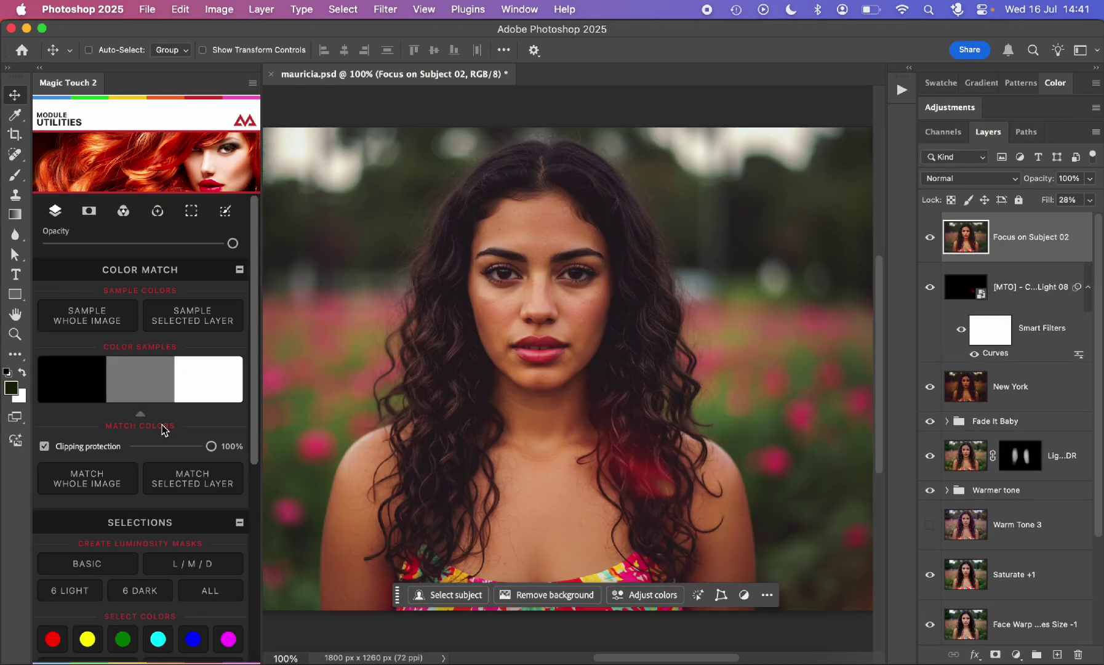
# - Add an Add Details layer for the whole image from the Finish module and lower its fill
pyautogui.click(242, 104)
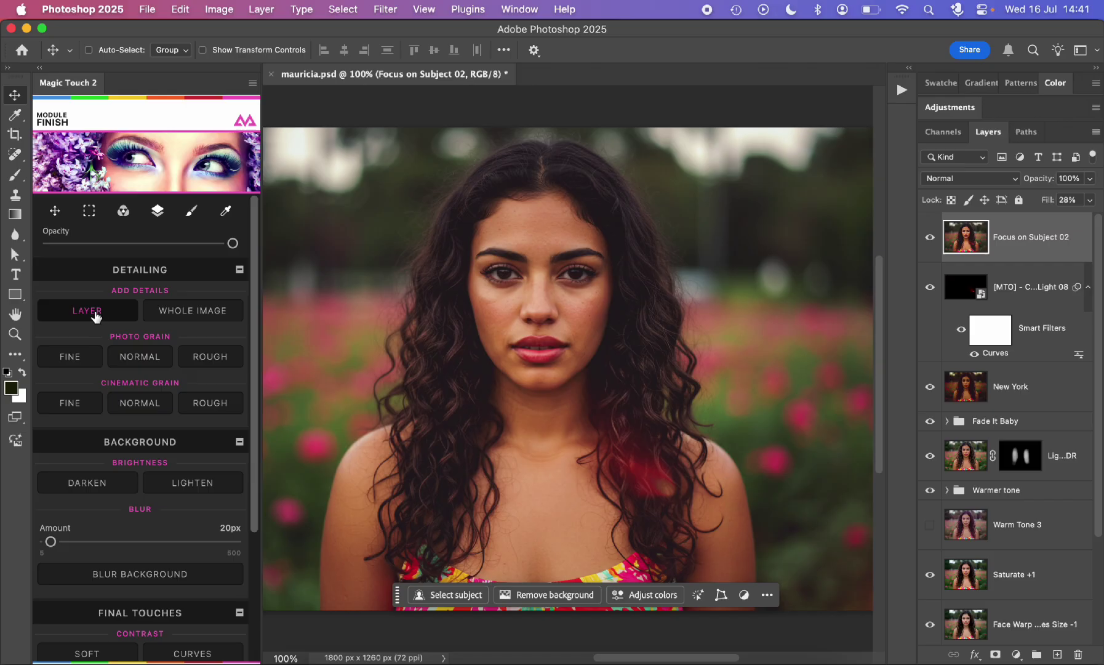
pyautogui.click(194, 316)
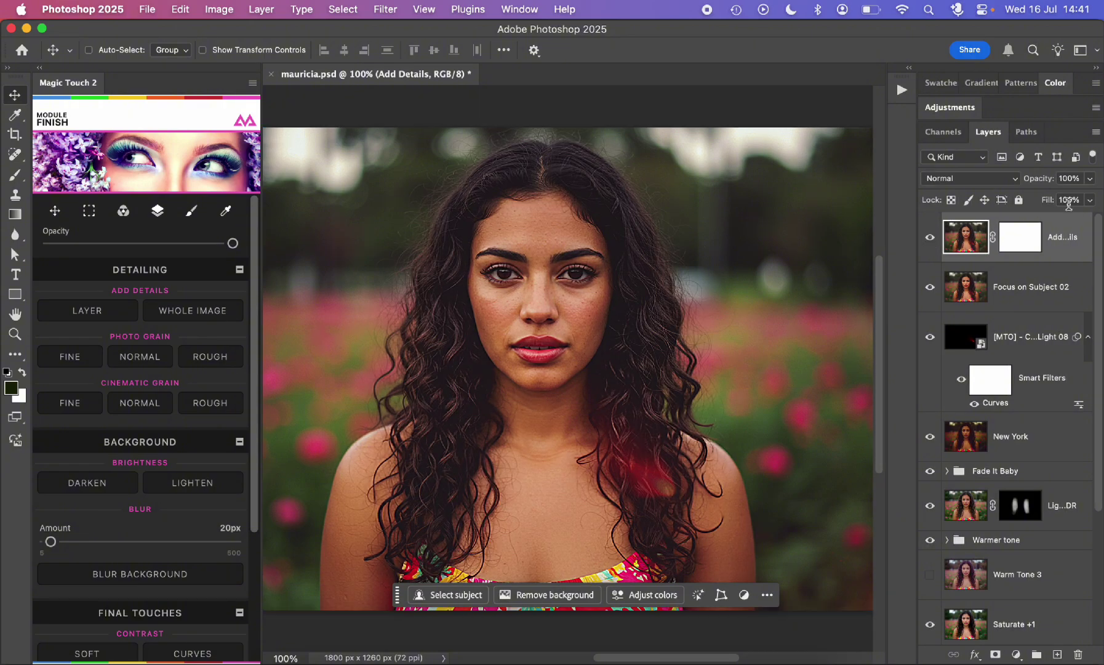
pyautogui.click(1093, 201)
pyautogui.moveTo(1091, 220); pyautogui.dragTo(1046, 223)
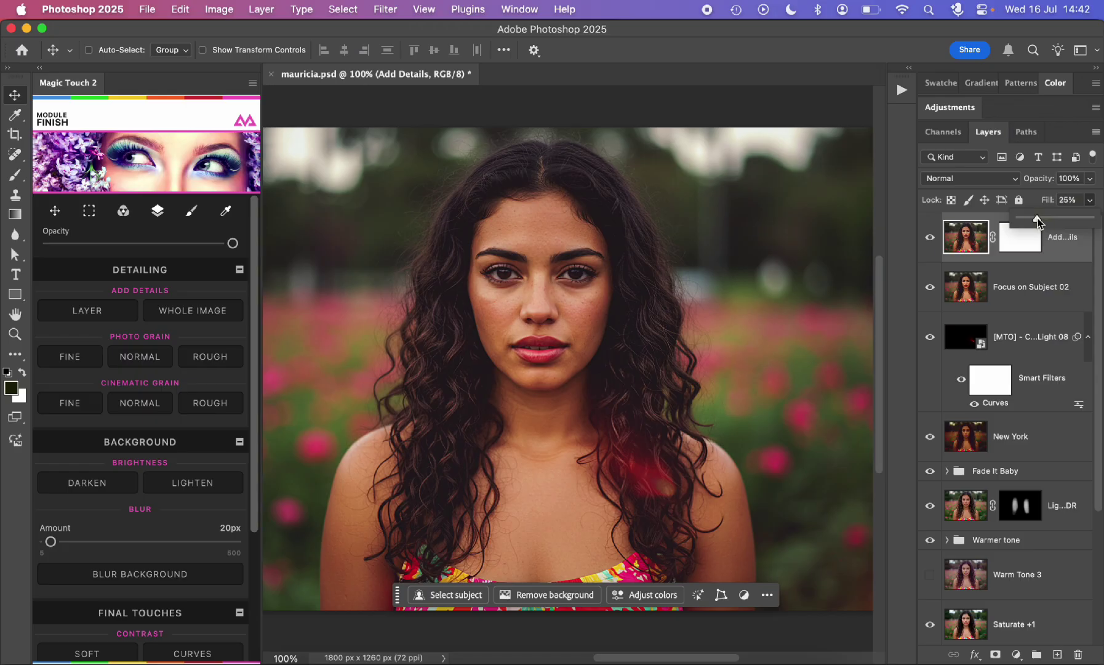
pyautogui.click(932, 239)
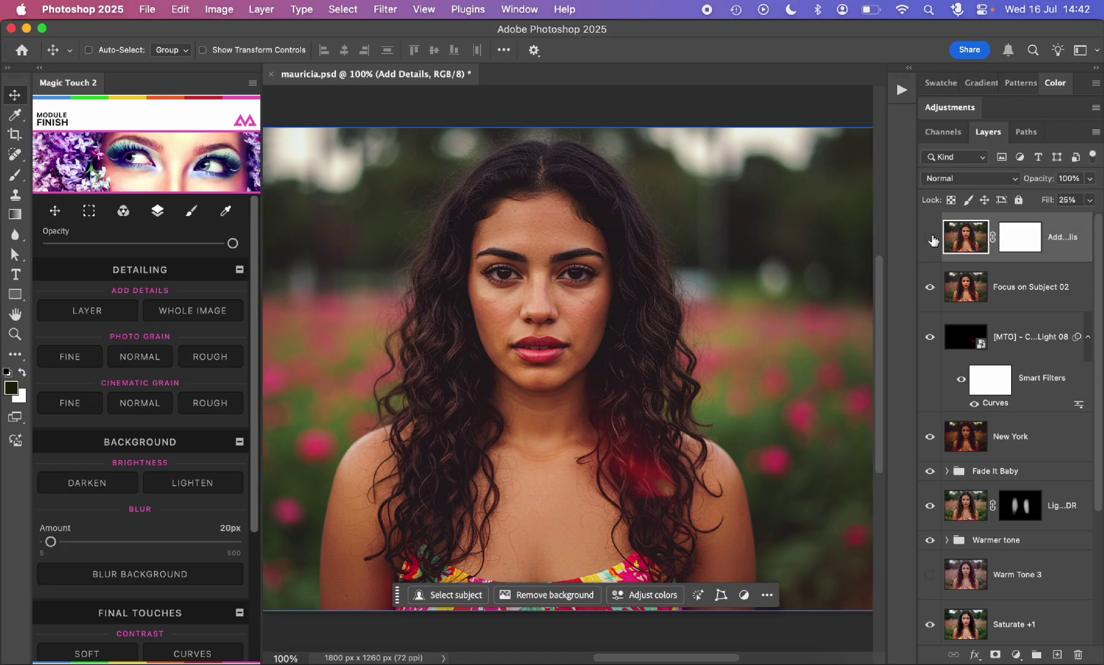
pyautogui.click(932, 239)
# - Set the Add Details layer's fill to 30% and compare it on and off
pyautogui.click(1071, 199)
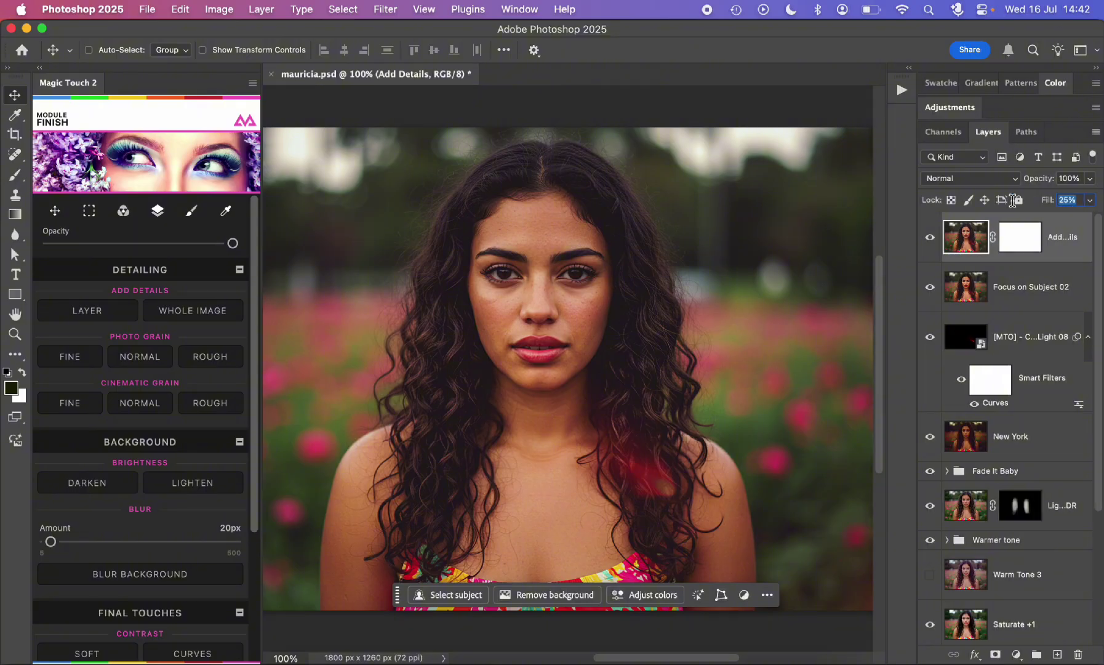
pyautogui.write('30')
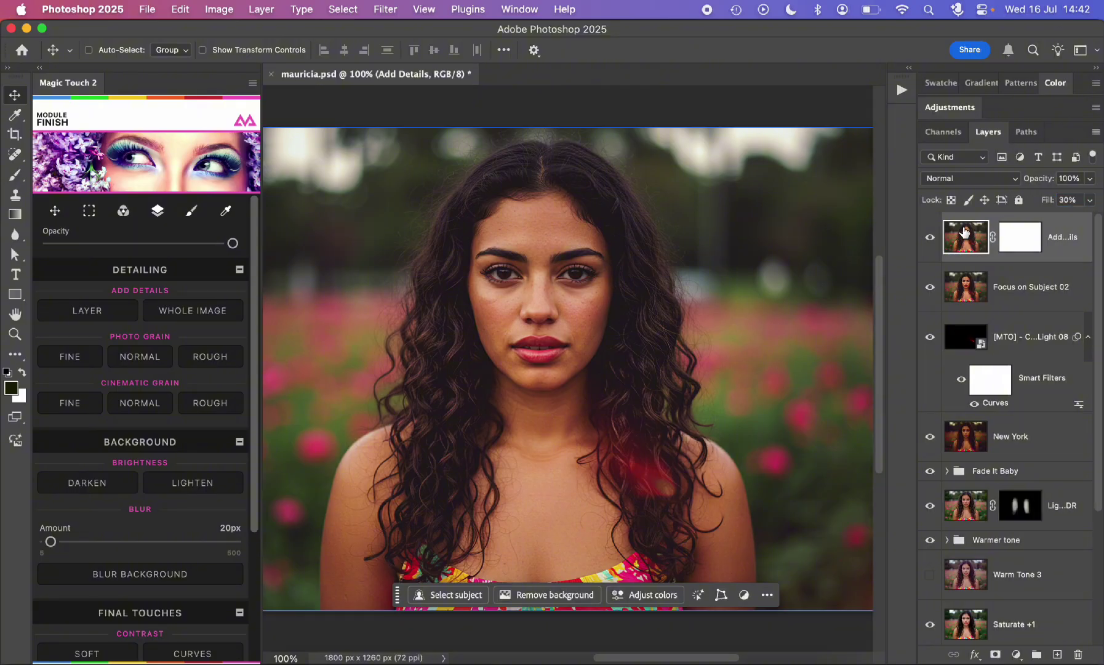
pyautogui.click(931, 239)
pyautogui.click(930, 239)
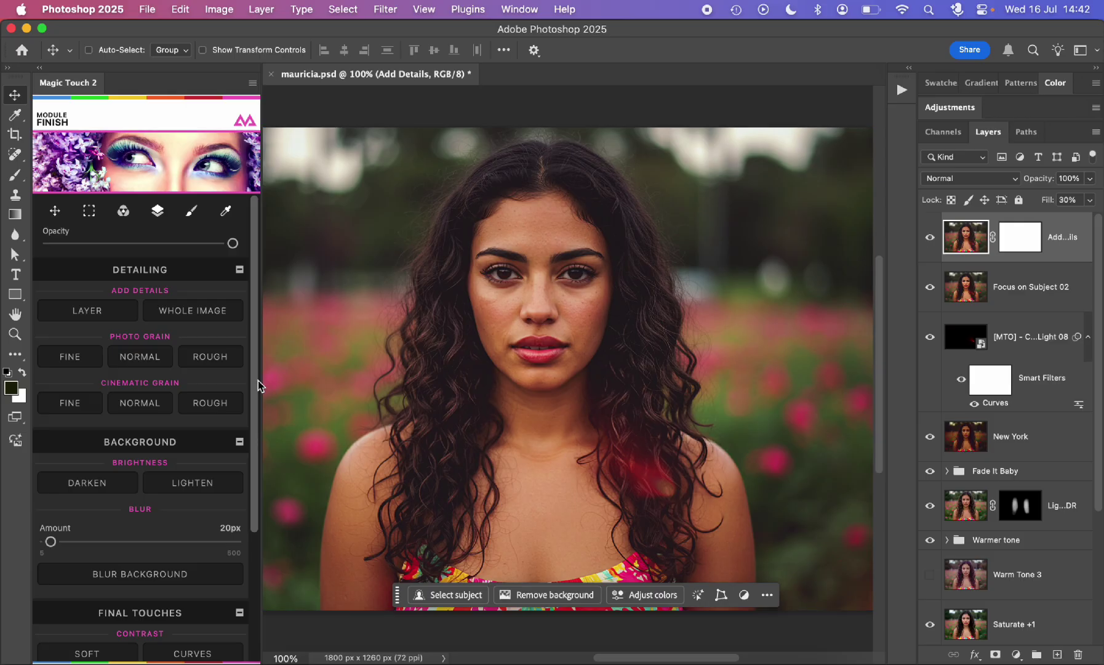
pyautogui.scroll(-1, 176, 427)
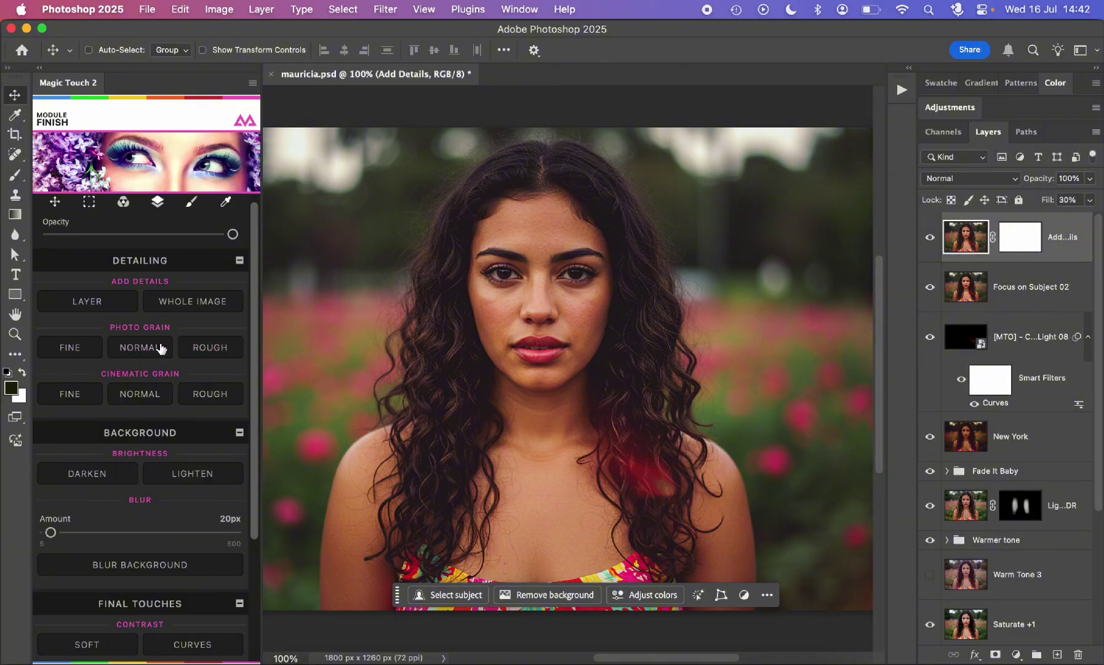
# - Replace the fine Photo Grain with fine Cinematic Grain and compare it on and off
pyautogui.click(75, 351)
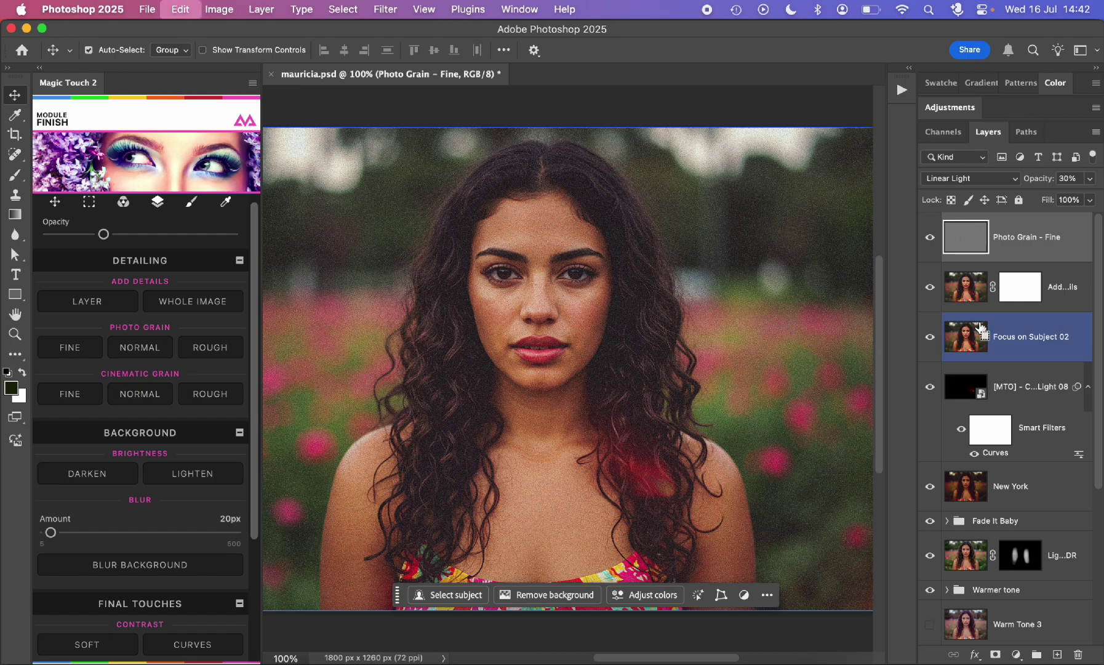
pyautogui.press('super+z')
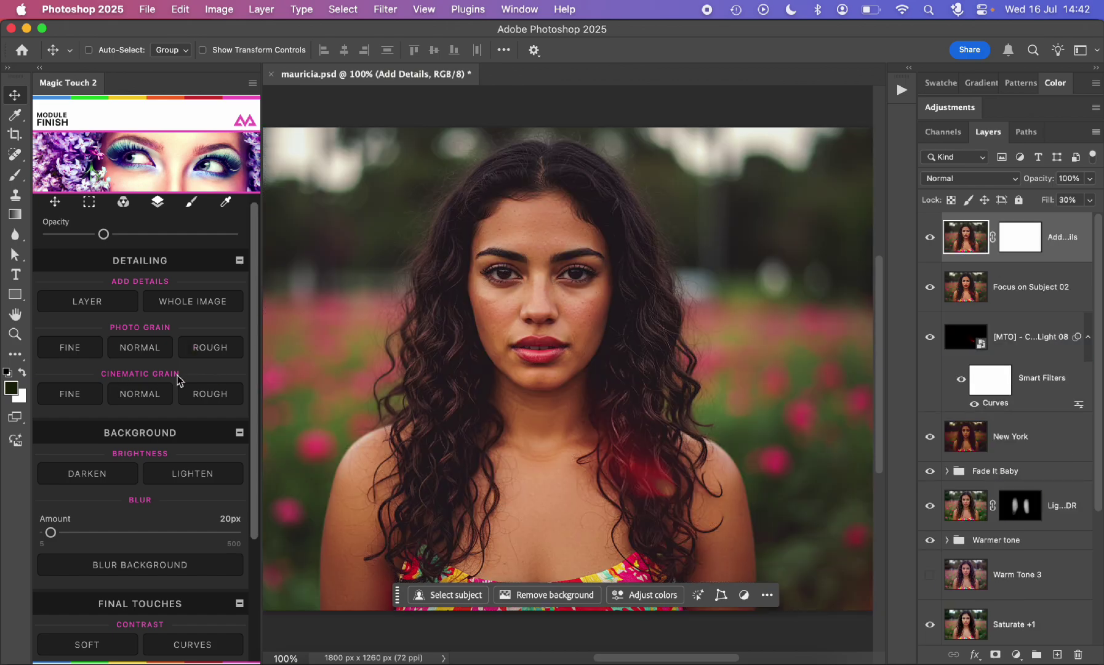
pyautogui.click(75, 394)
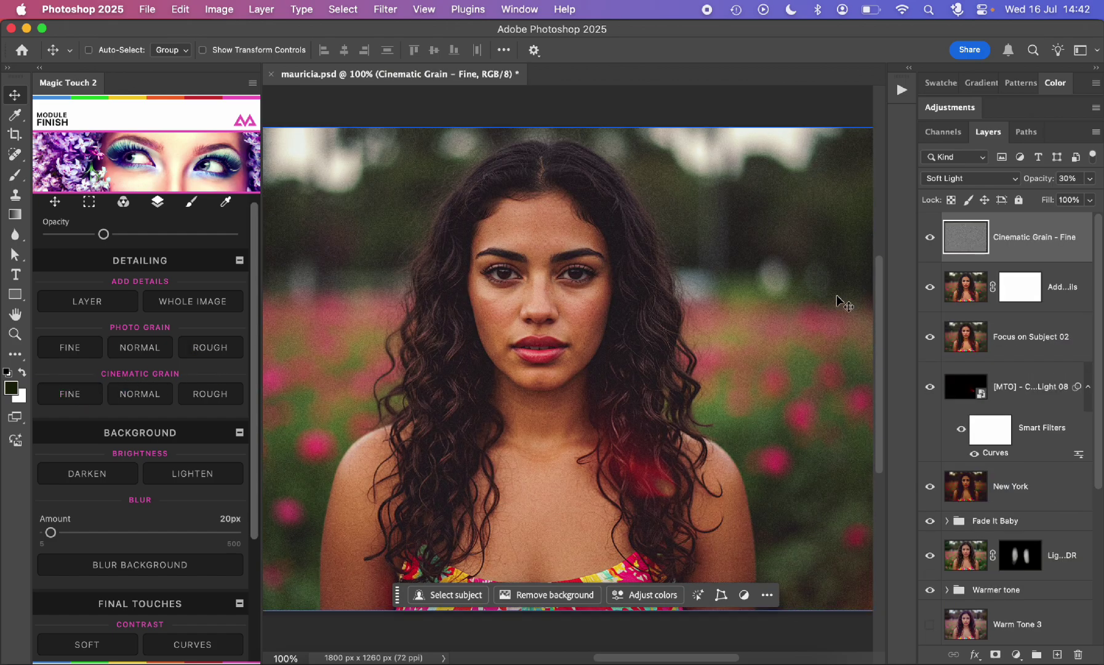
pyautogui.click(931, 238)
pyautogui.click(930, 238)
# - Lower the Cinematic Grain – Fine layer's opacity to 5%
pyautogui.click(1089, 180)
pyautogui.moveTo(1047, 197); pyautogui.dragTo(1027, 201)
pyautogui.click(742, 322)
pyautogui.scroll(-3, 130, 498)
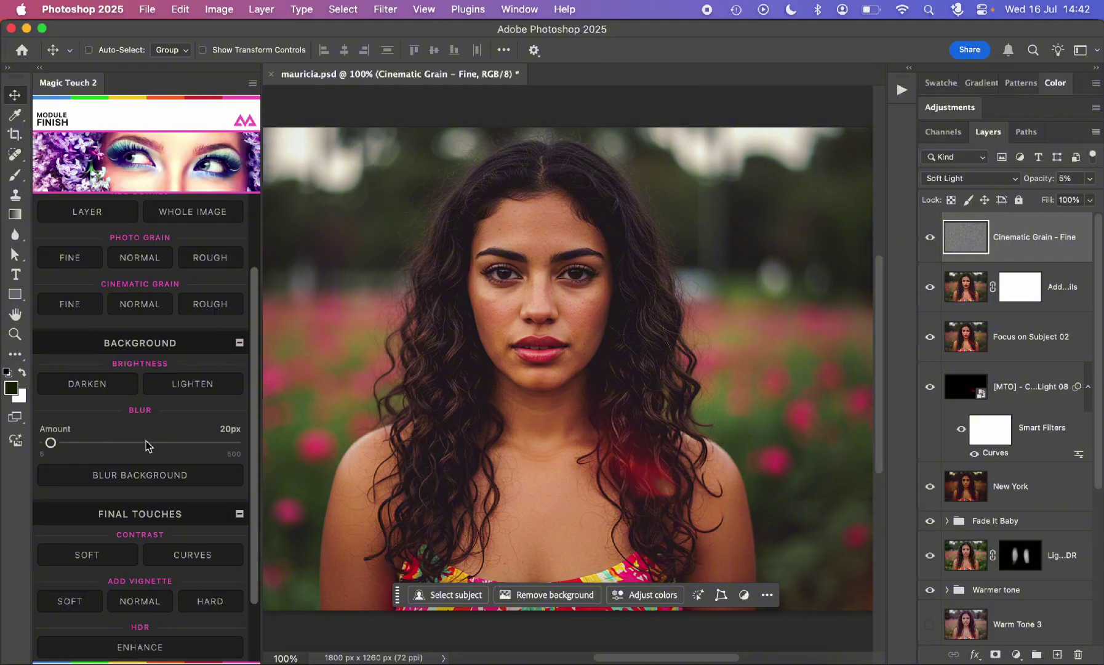
# - Add the soft vignette from Final Touches, compare it on and off, and expand Add Watermark
pyautogui.scroll(-1, 146, 441)
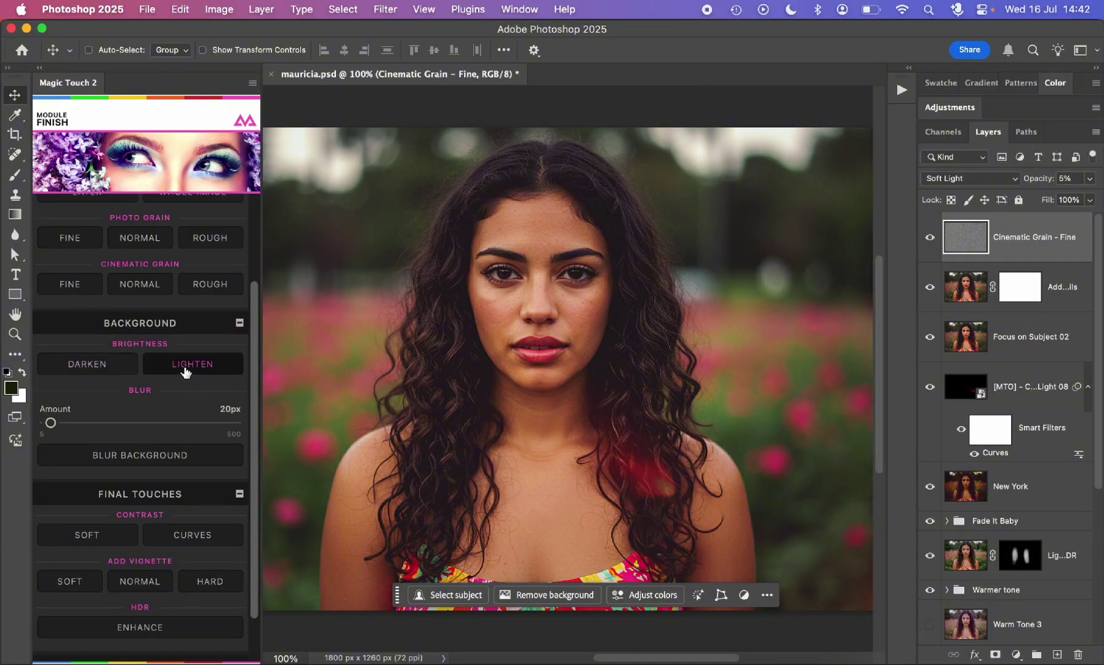
pyautogui.scroll(-2, 176, 418)
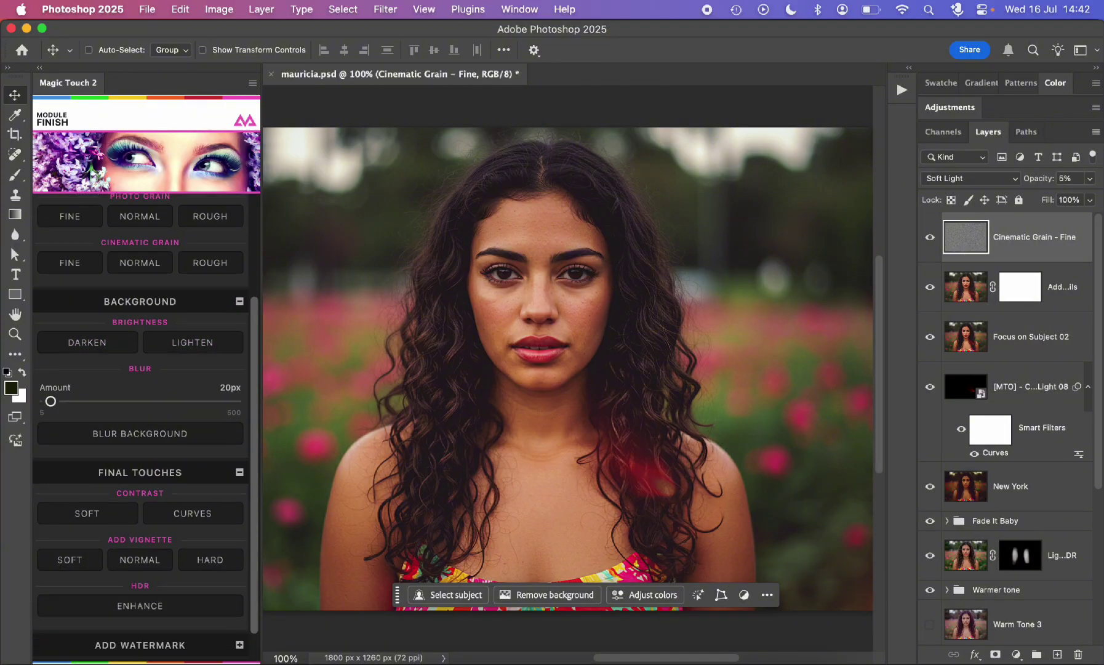
pyautogui.scroll(-1, 155, 375)
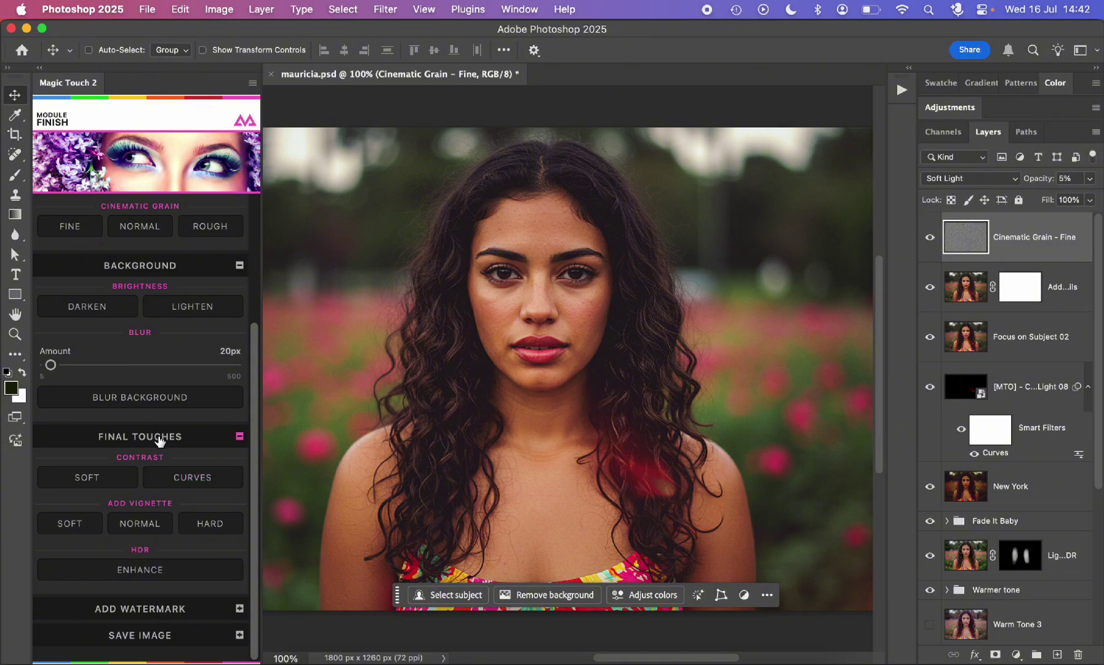
pyautogui.click(70, 523)
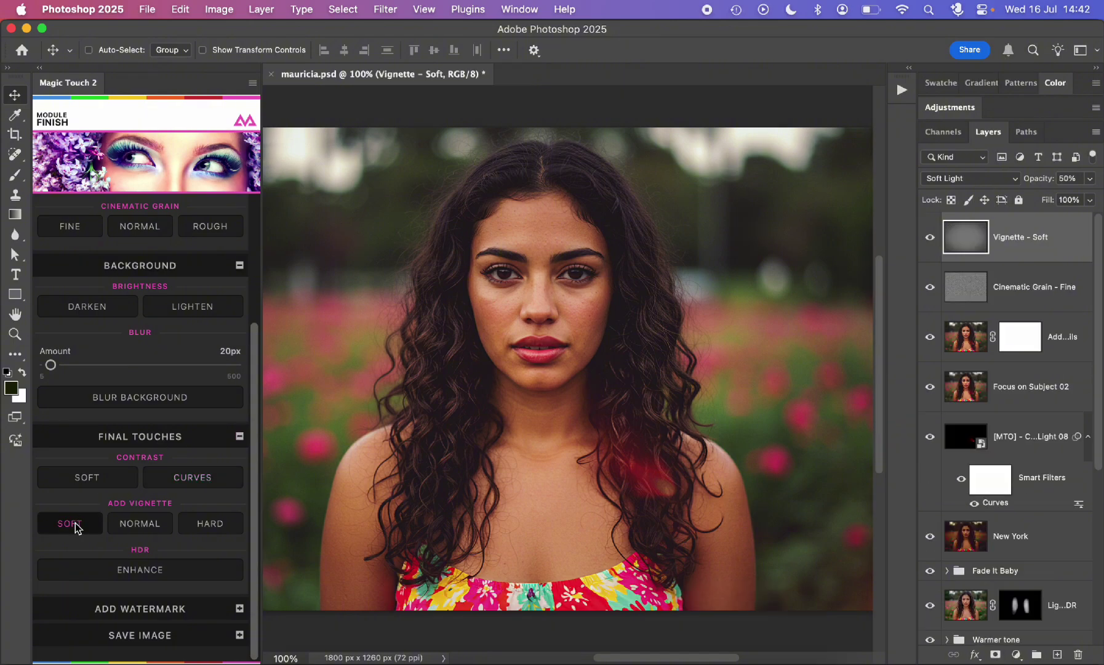
pyautogui.click(931, 237)
pyautogui.click(930, 237)
pyautogui.click(930, 237)
pyautogui.click(930, 237)
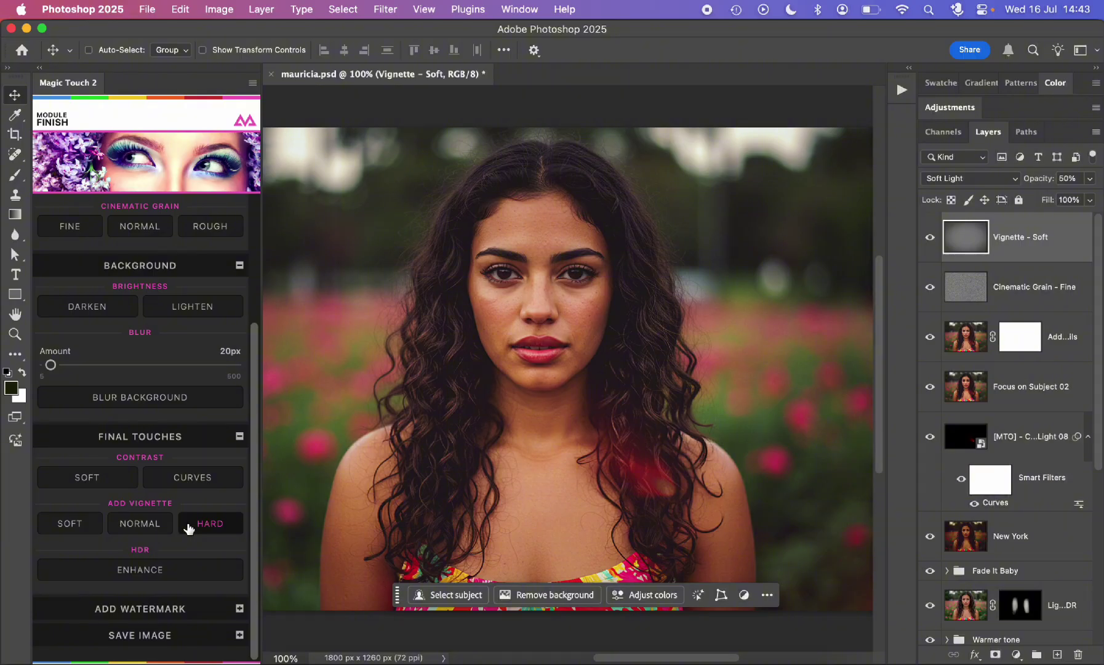
pyautogui.click(171, 608)
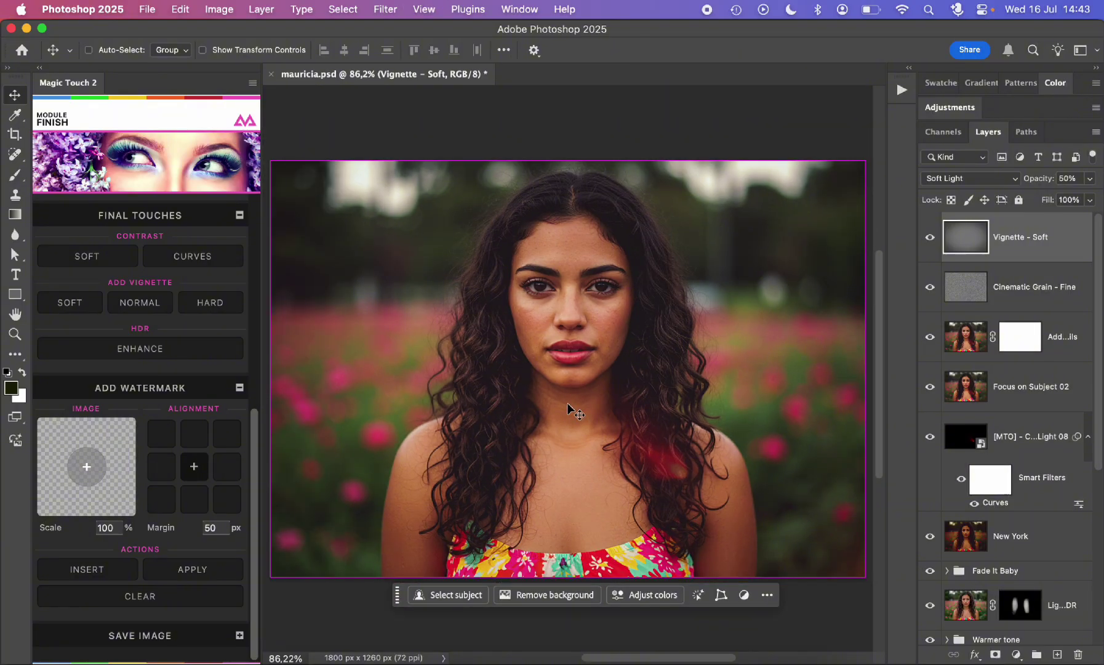
# - Move the contextual task bar aside, then go from Retouch back to the module overview
pyautogui.moveTo(397, 594); pyautogui.dragTo(379, 612)
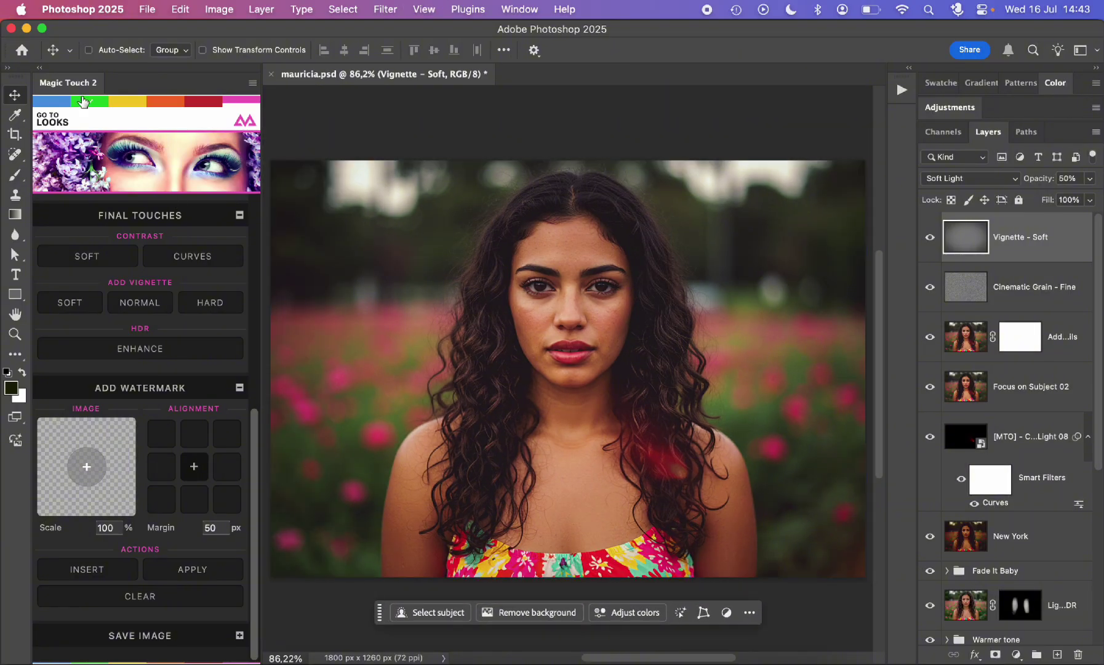
pyautogui.click(51, 101)
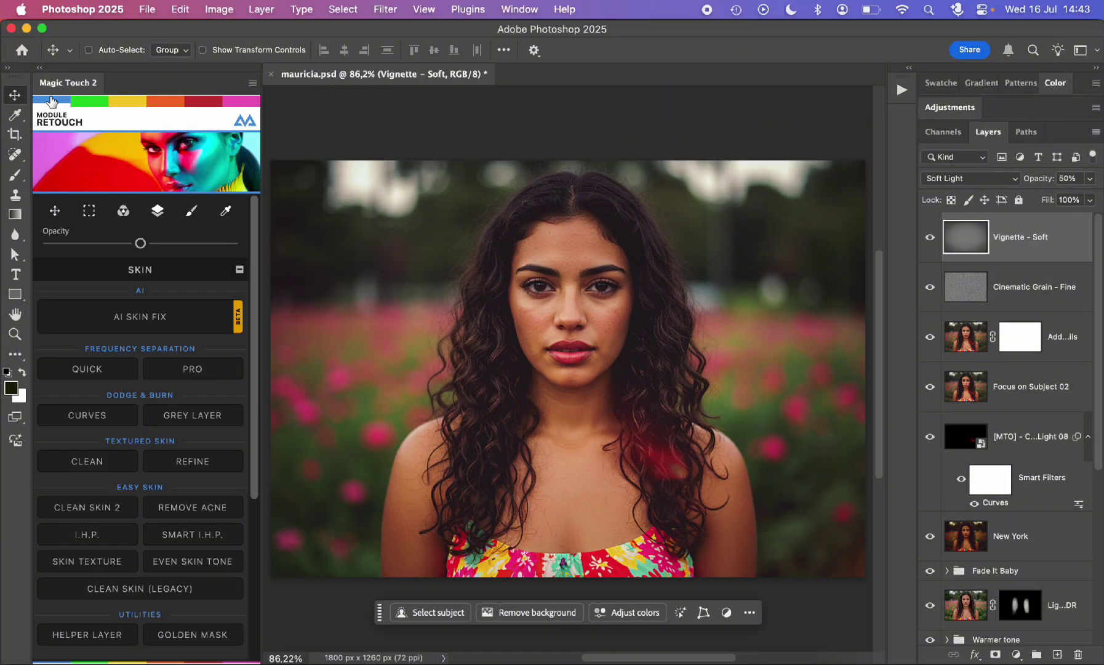
pyautogui.click(110, 157)
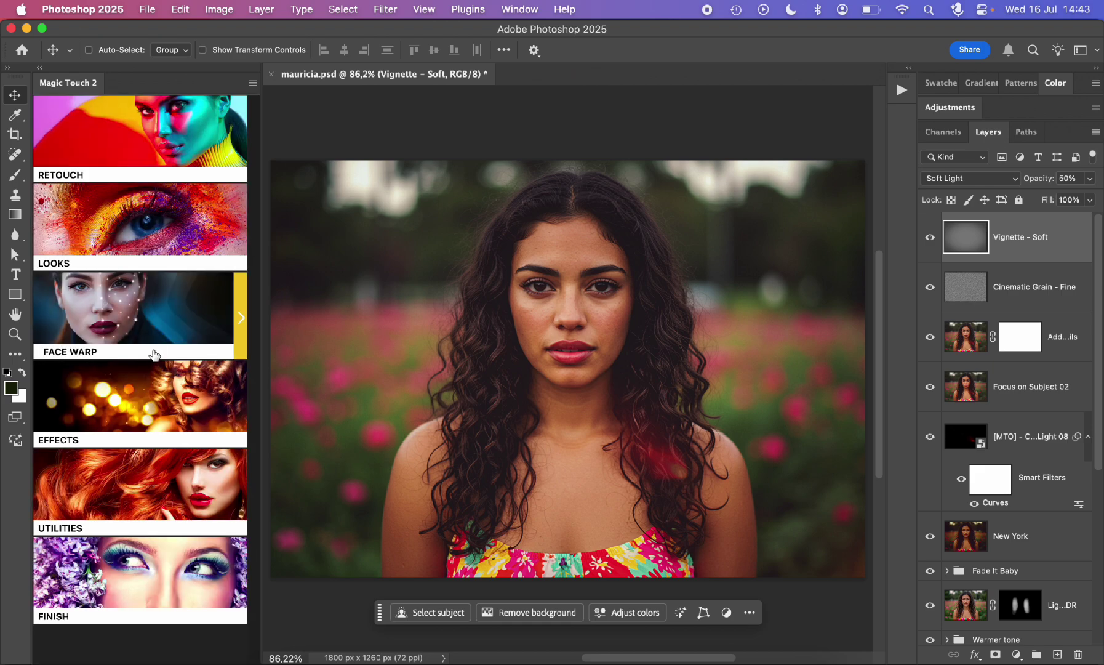